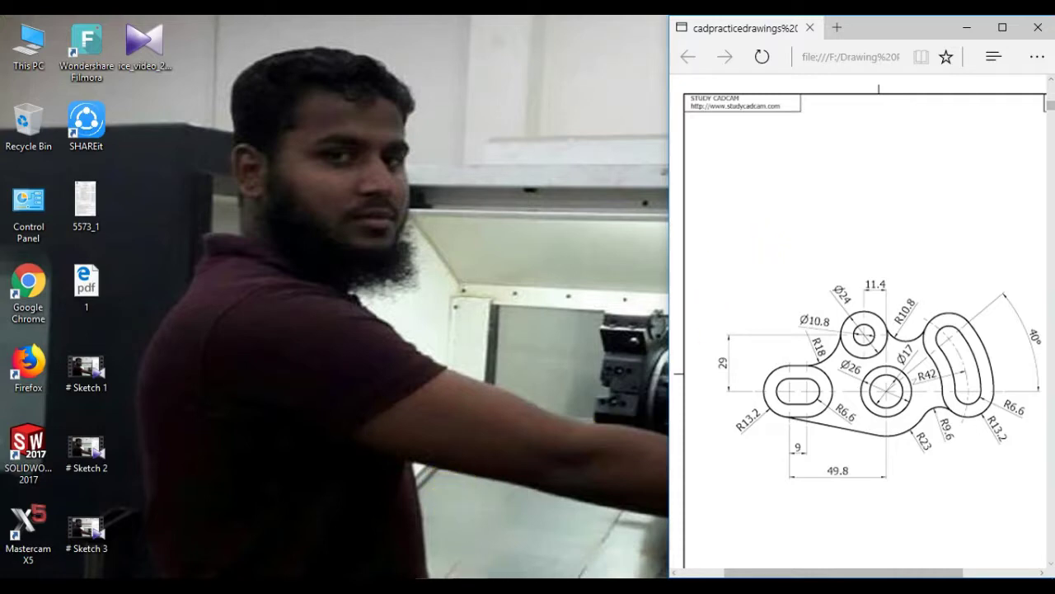
- Switch to SOLIDWORKS and create a new Part document
click(476, 585)
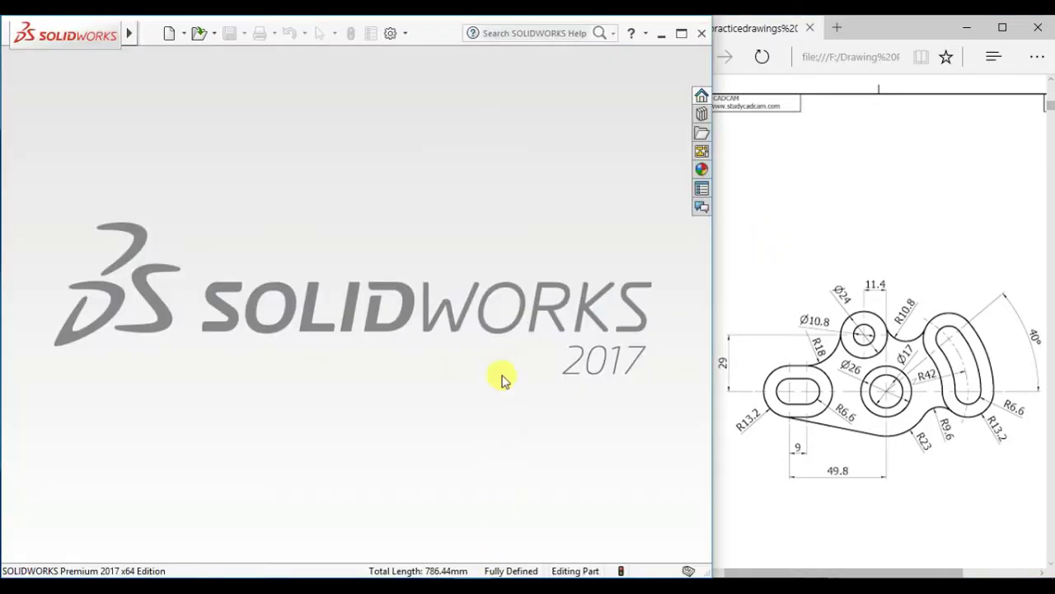
click(169, 34)
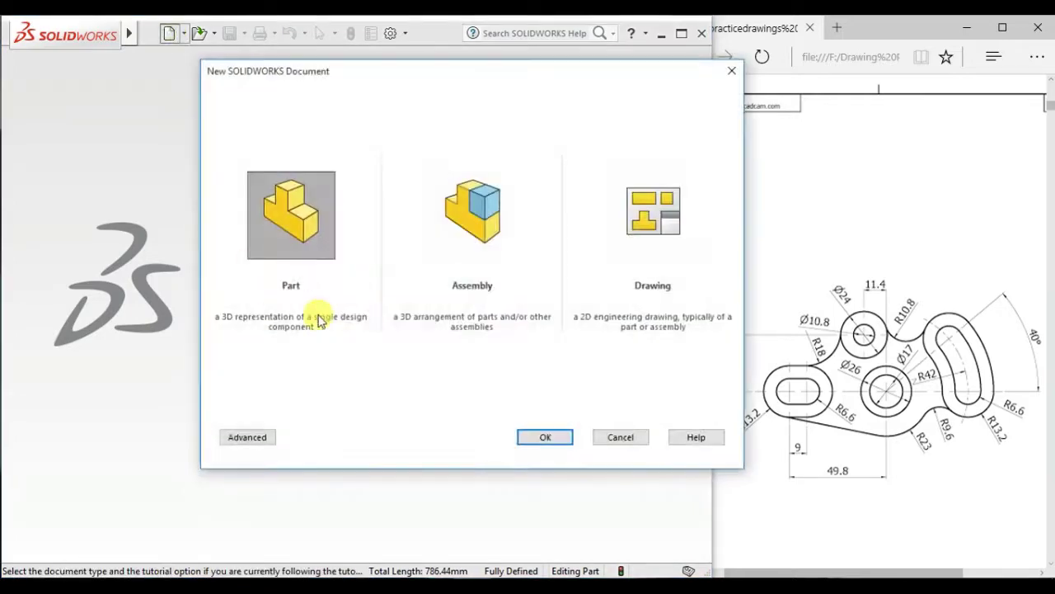
double_click(298, 227)
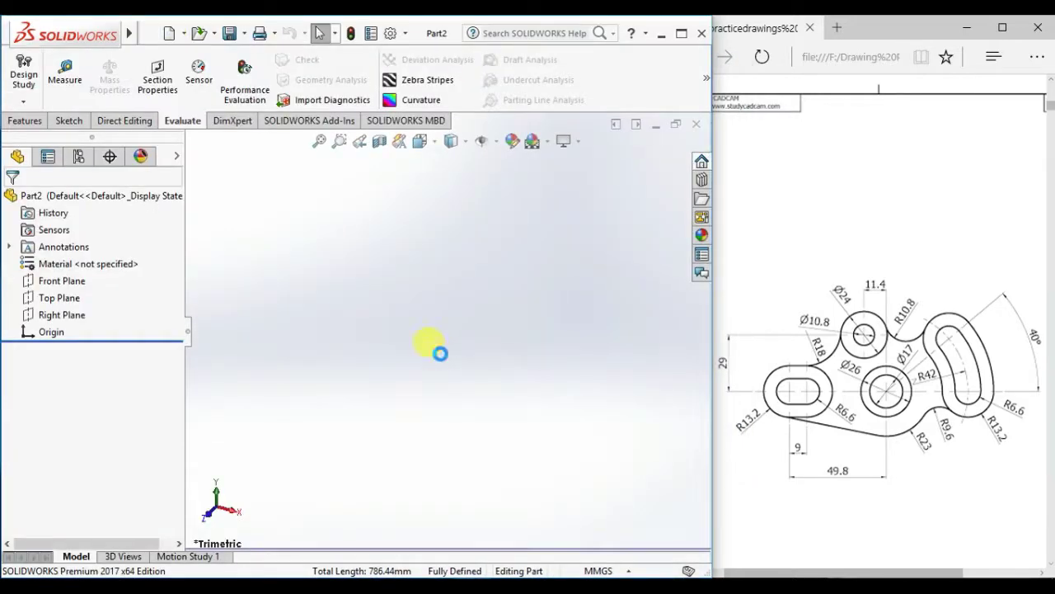
- Start a new sketch on the Front Plane
click(87, 280)
right_click(88, 280)
click(88, 258)
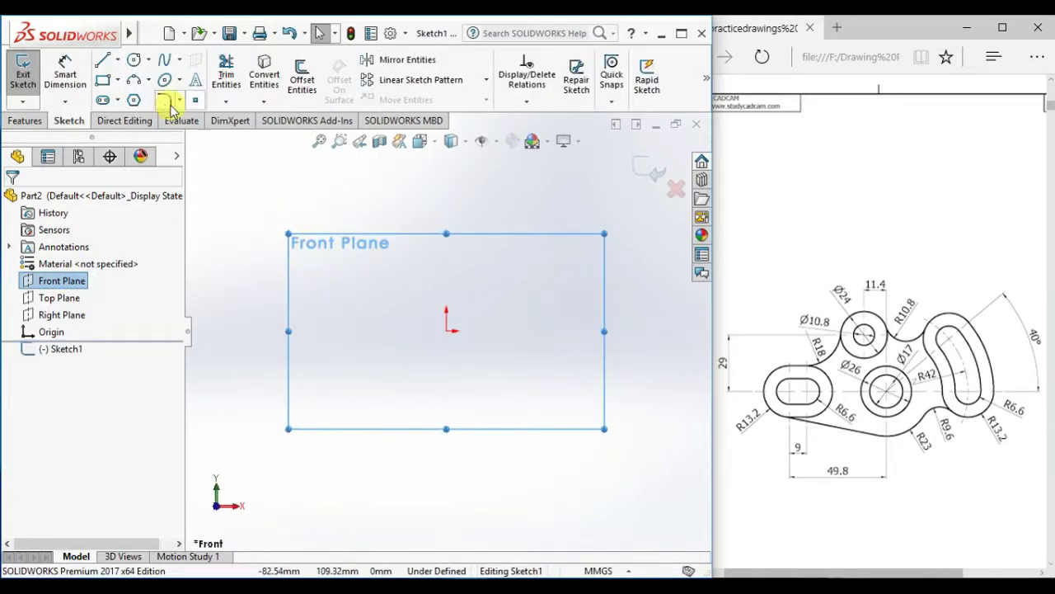
- Sketch two concentric circles centred on the origin, the inner one about 24 mm in diameter
click(133, 61)
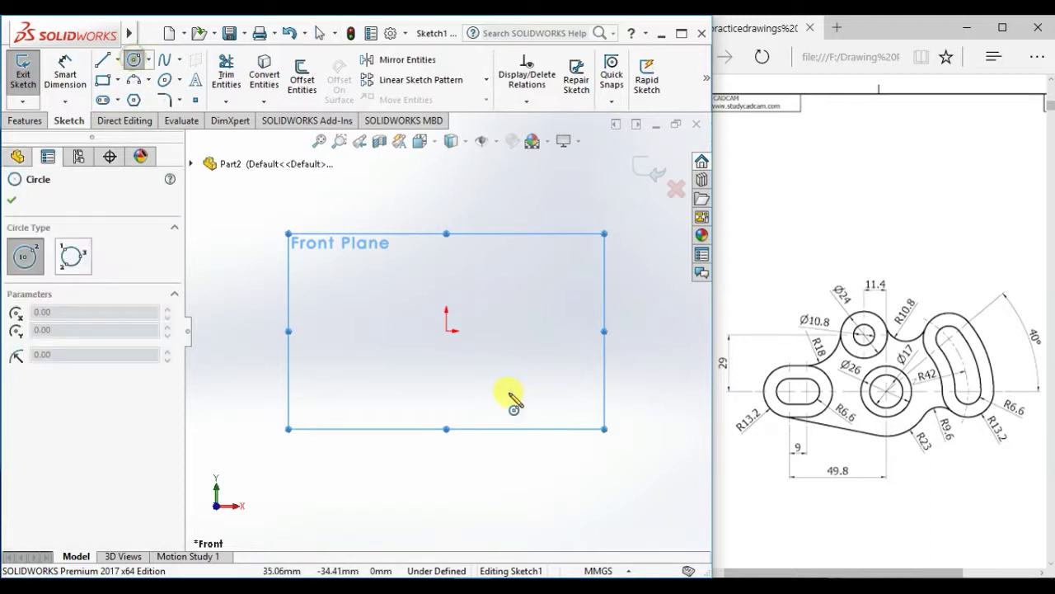
click(446, 331)
click(481, 348)
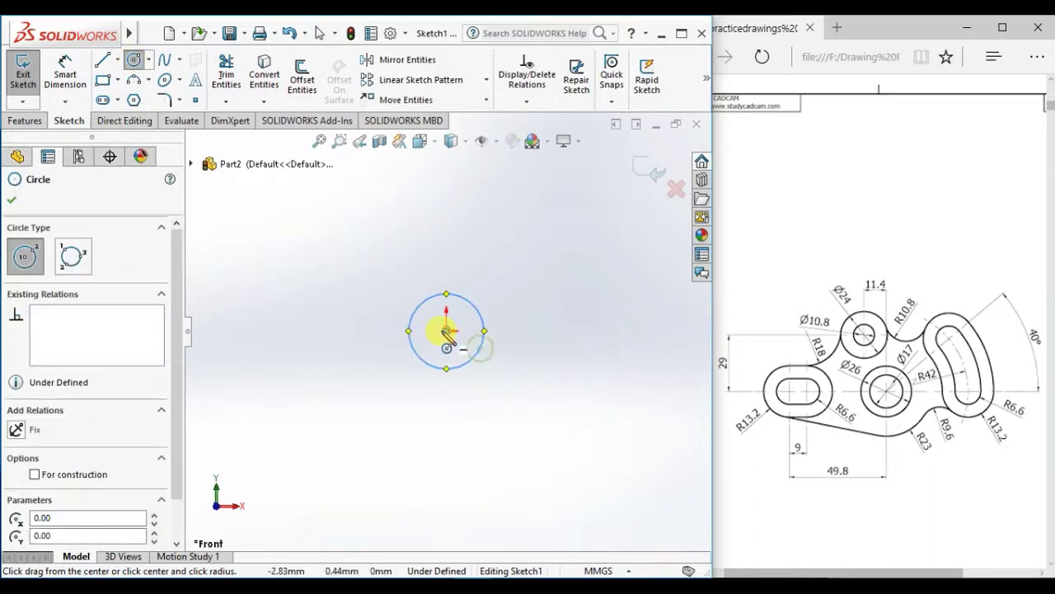
click(446, 331)
click(462, 346)
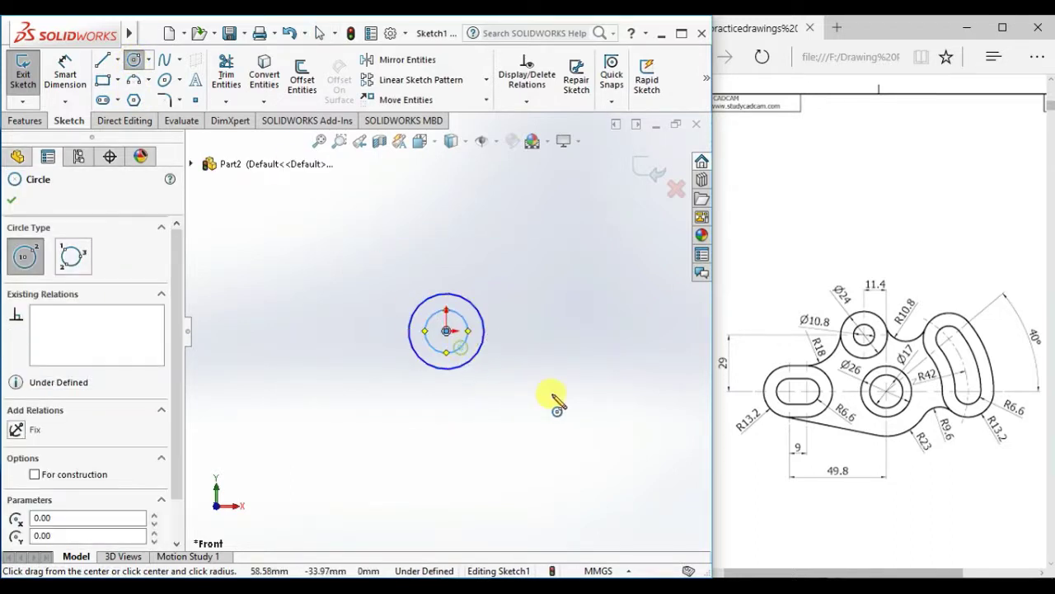
- Dimension the inner circle's diameter at 17 mm
right_drag(551, 398, 559, 443)
click(466, 324)
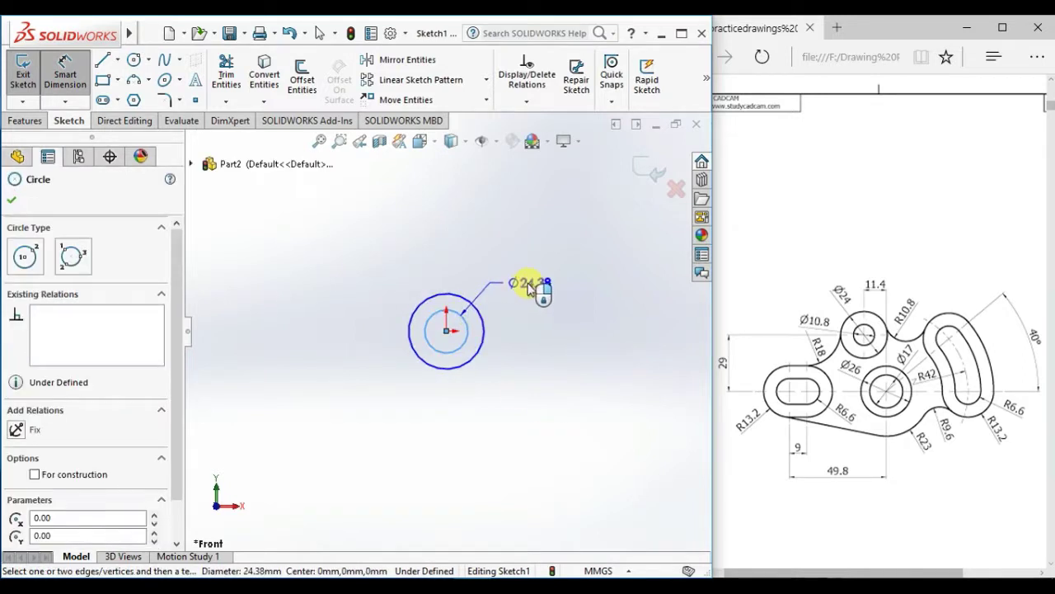
click(521, 293)
text(17)
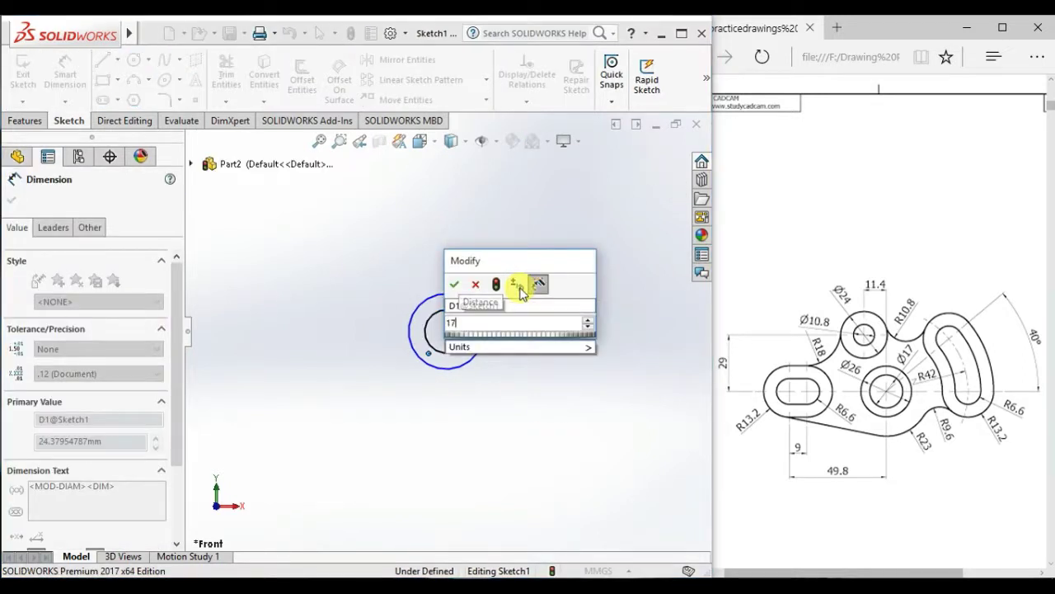
key(Return)
click(606, 428)
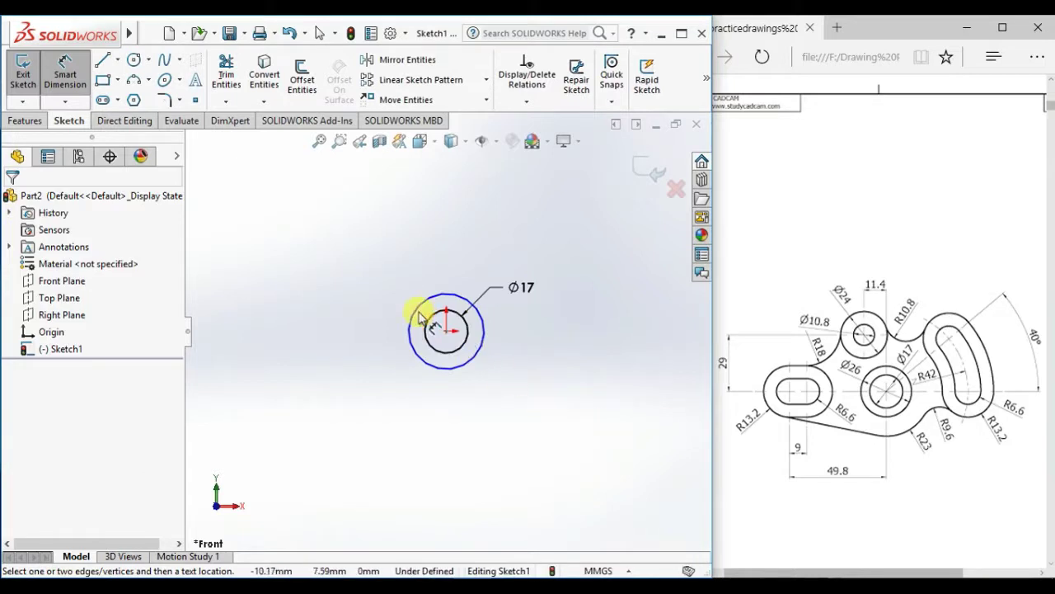
- Dimension the outer circle's diameter at 26 mm
click(412, 314)
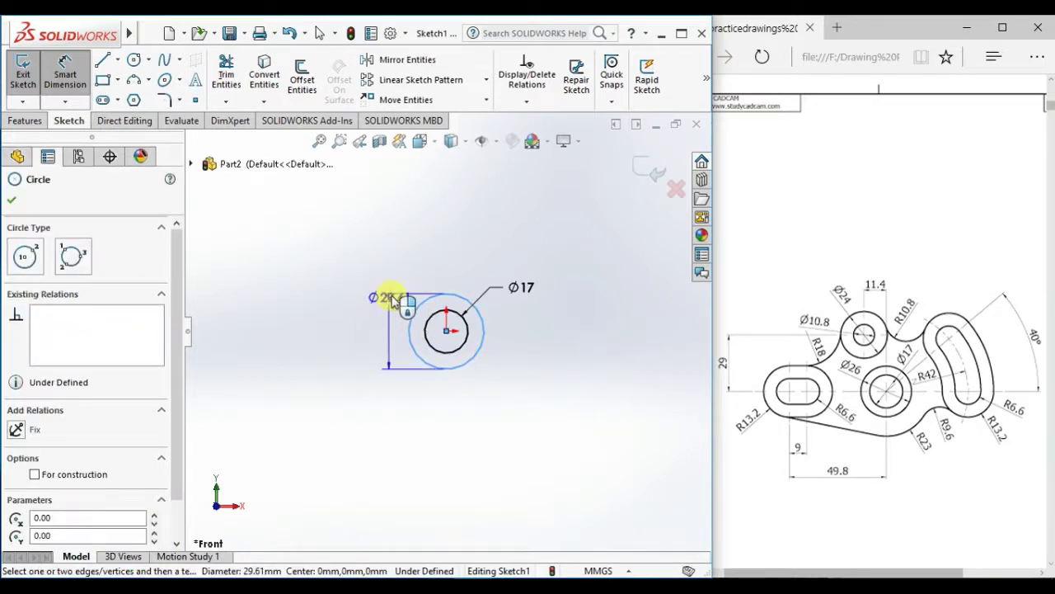
click(378, 290)
text(26)
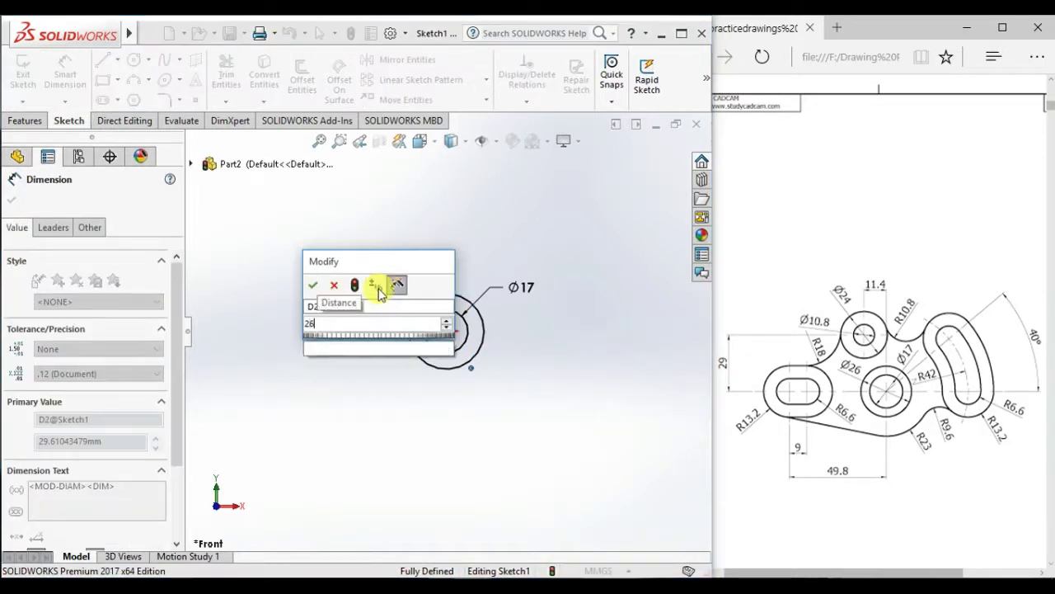
key(Return)
click(399, 445)
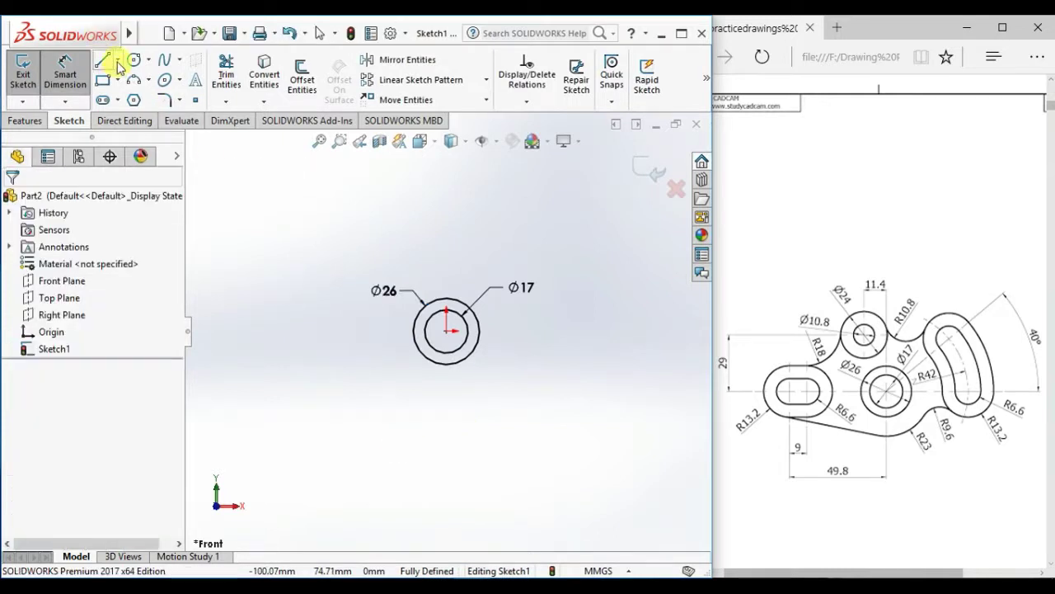
- Draw two centerlines from the origin: a horizontal one about 63 mm long and one about 72 mm long rising at about 35°
click(118, 60)
click(137, 98)
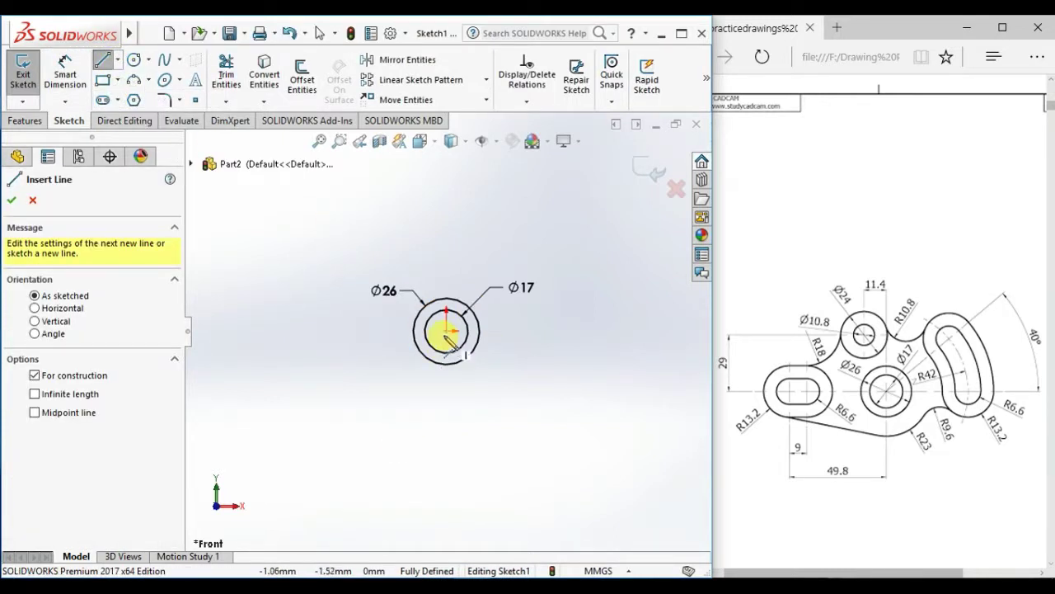
drag(446, 330, 606, 332)
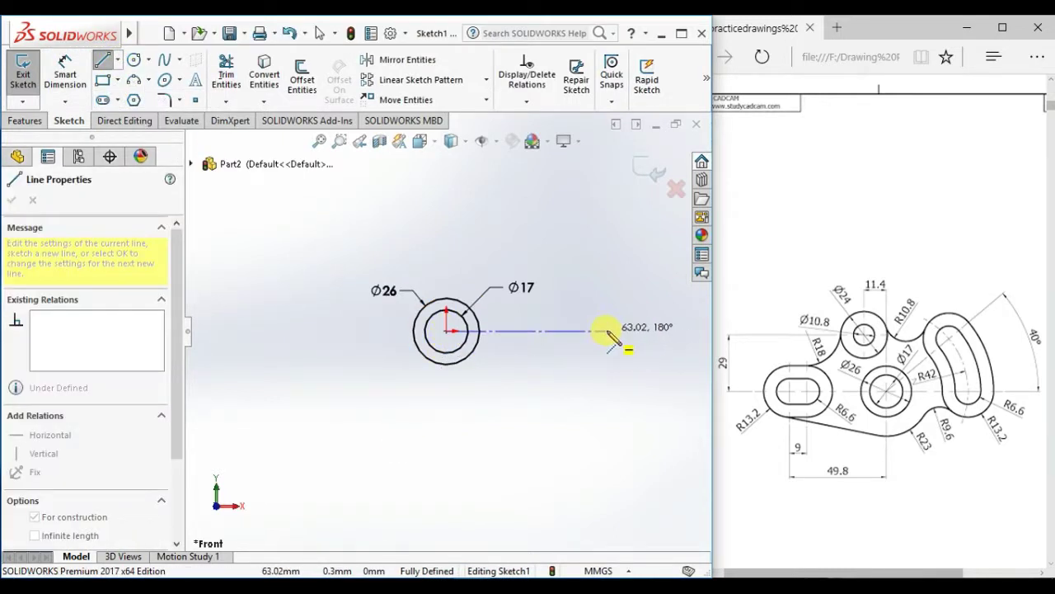
click(607, 331)
double_click(617, 289)
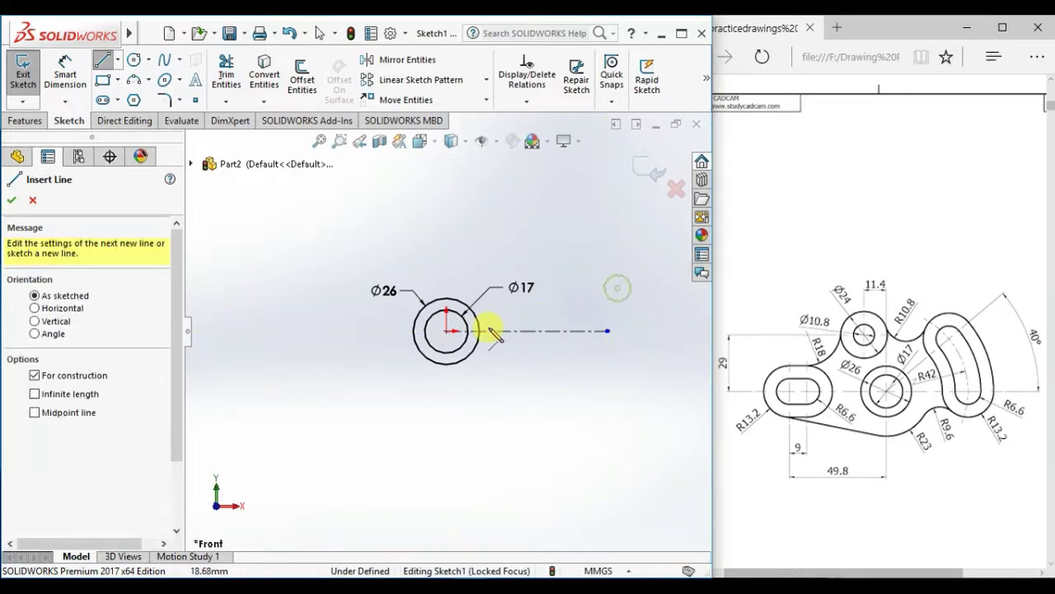
click(597, 225)
right_click(635, 288)
click(657, 282)
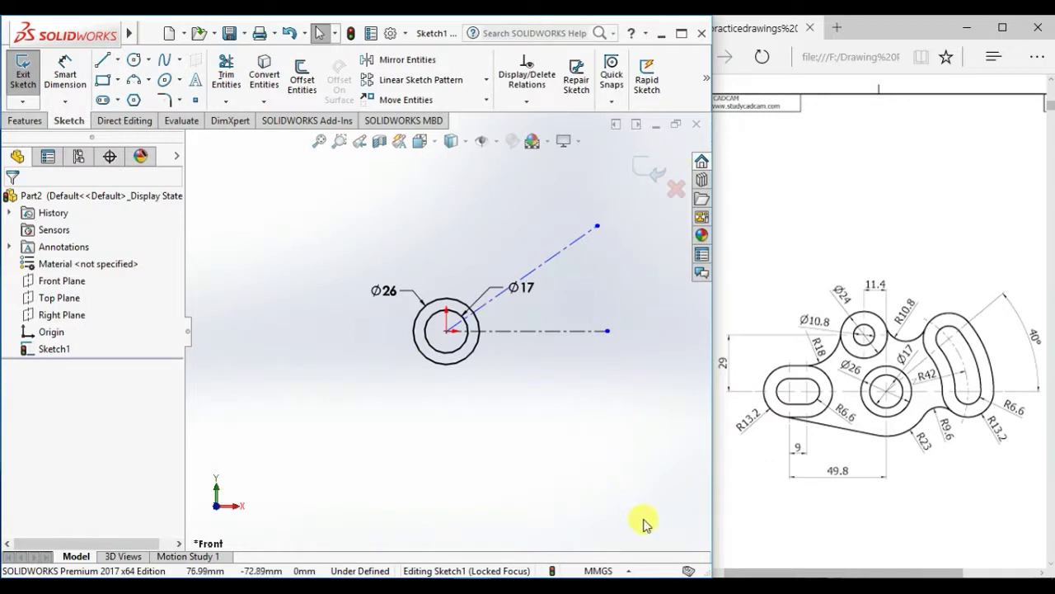
- Dimension the angle between the horizontal and inclined centerlines at 40°
right_drag(643, 524, 583, 354)
click(580, 330)
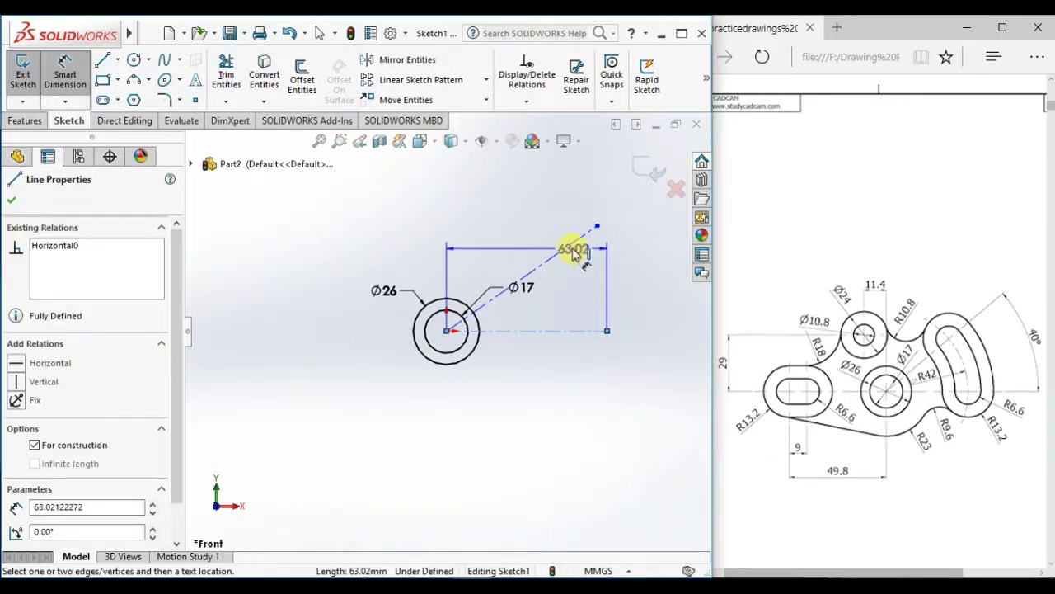
click(578, 240)
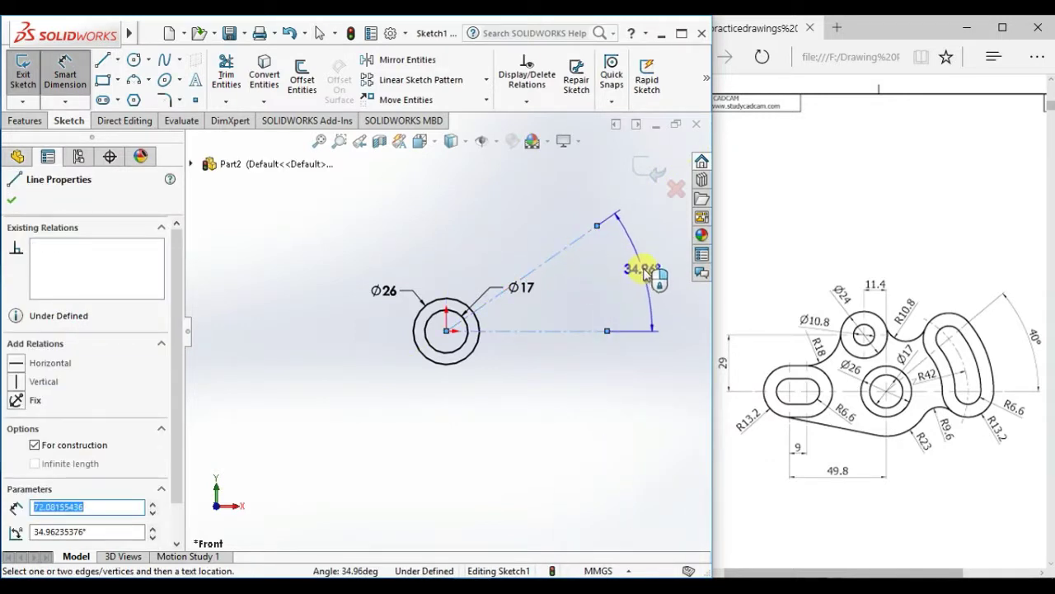
click(648, 274)
text(40)
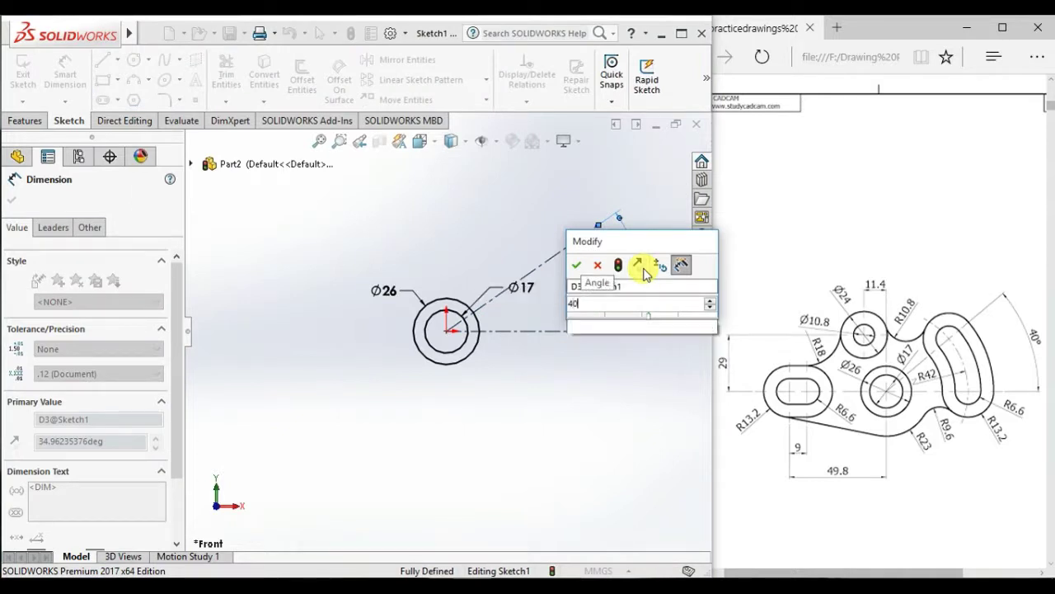
key(Return)
click(635, 424)
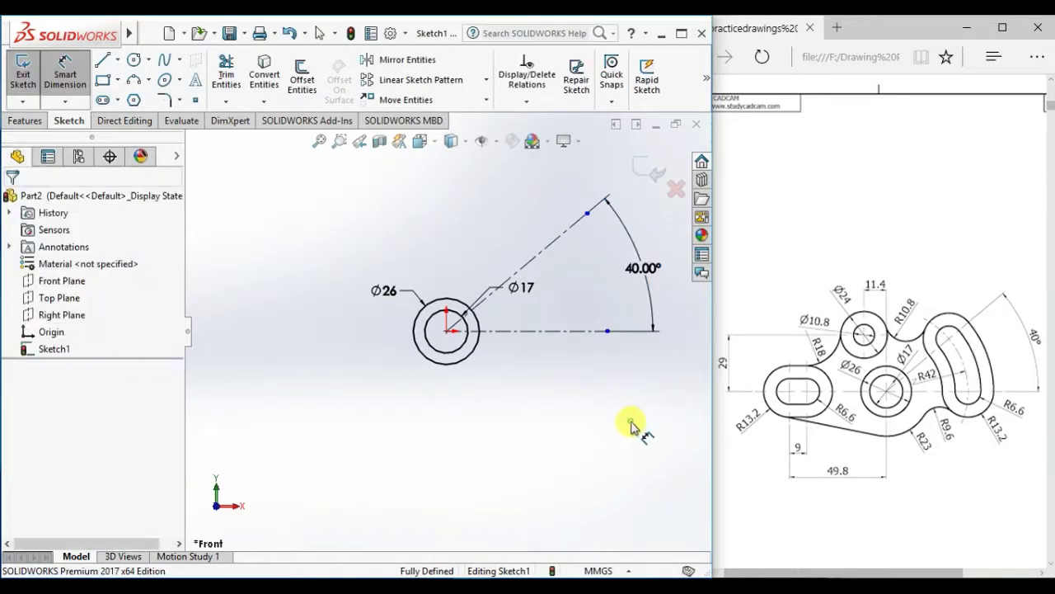
- Sketch a centerpoint arc slot about the origin between the two centerlines, with about 53.3 mm arc radius and 13 mm width
click(118, 101)
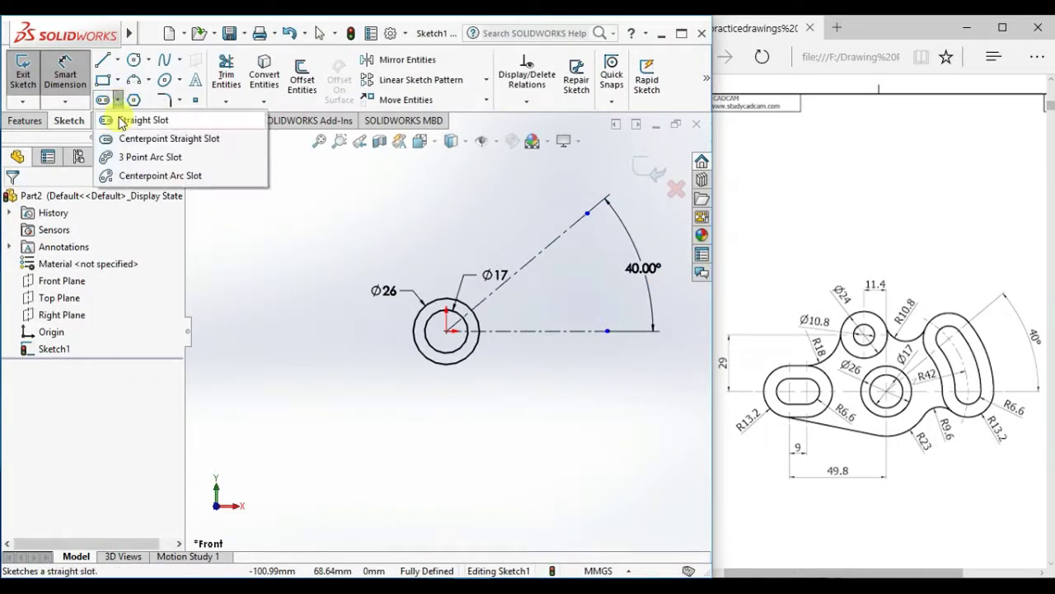
click(147, 177)
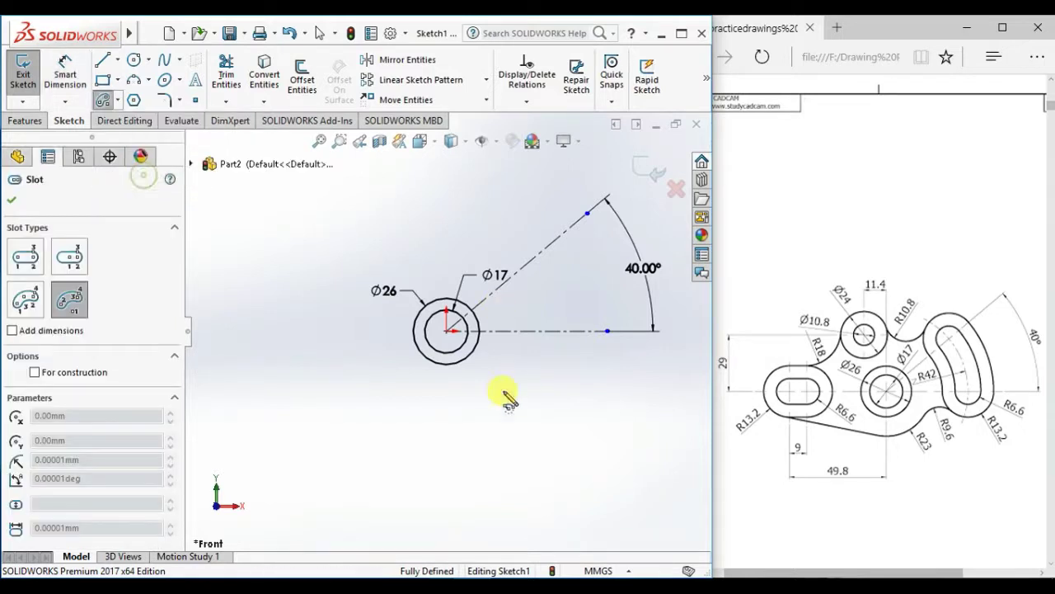
click(446, 331)
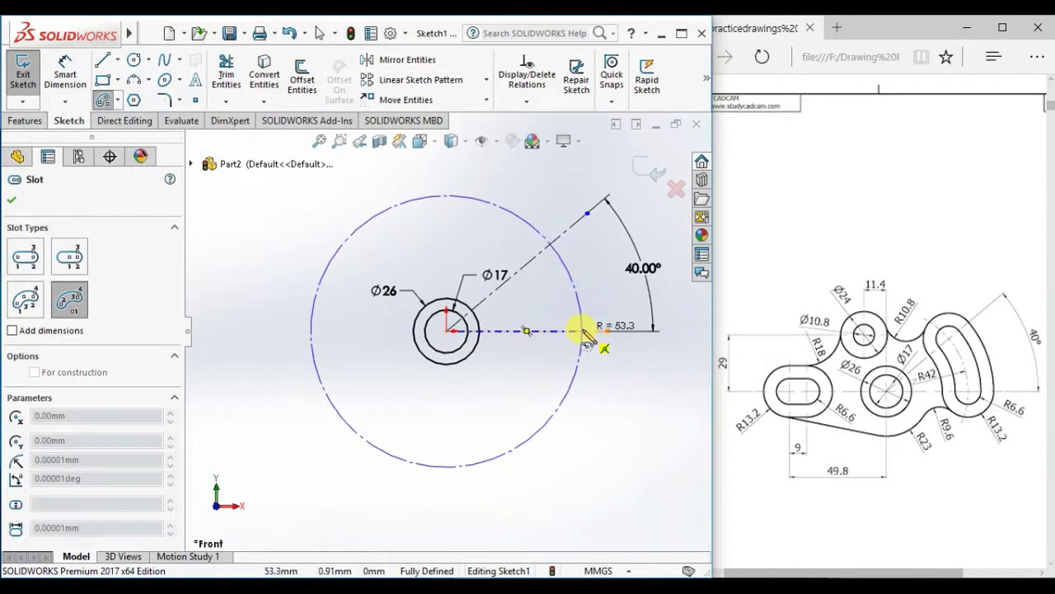
click(582, 331)
click(551, 245)
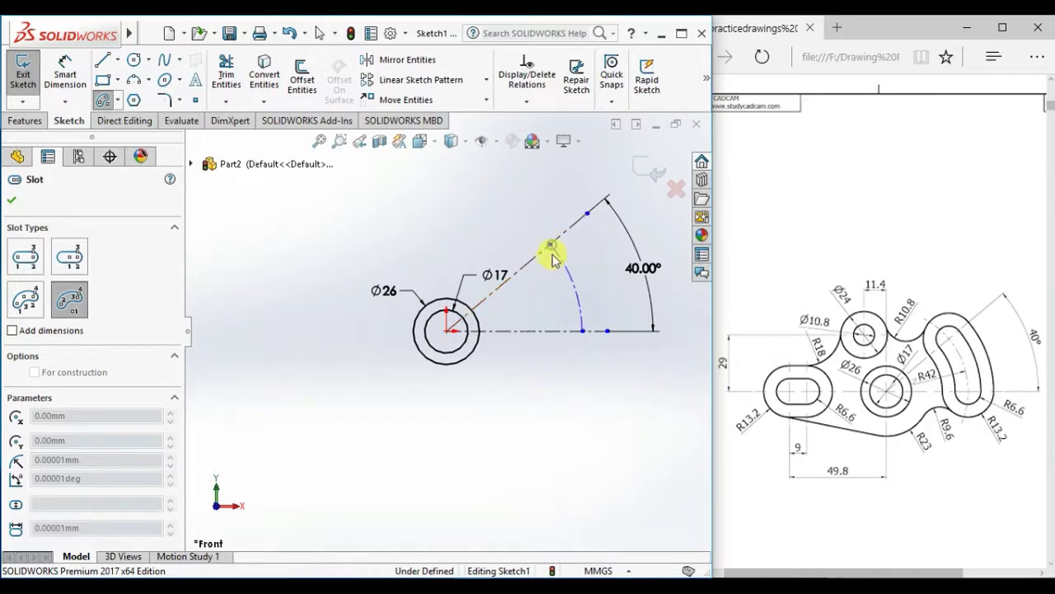
click(553, 283)
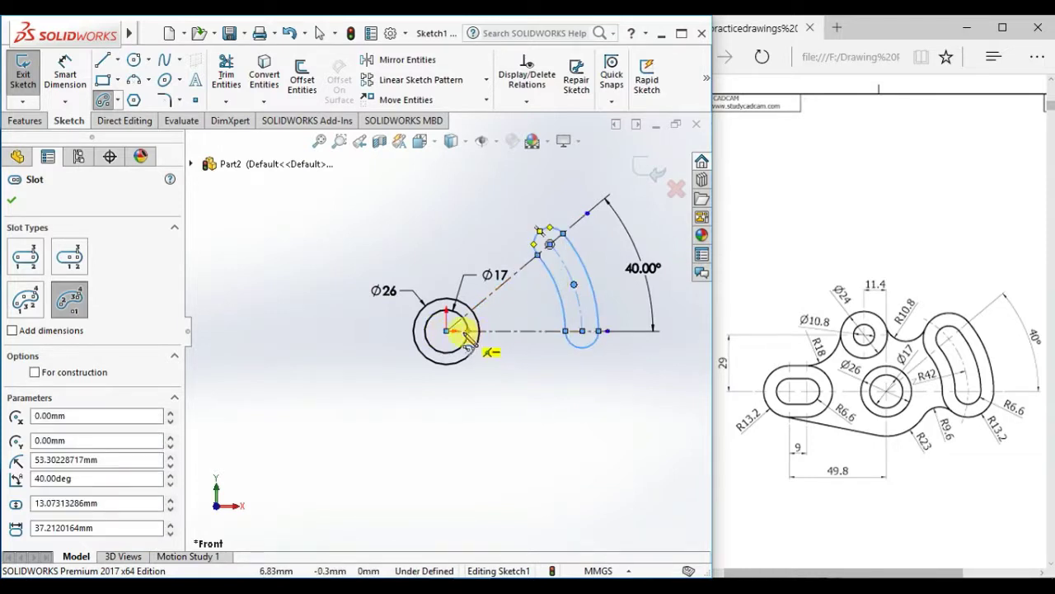
- Sketch a larger centerpoint arc slot around the first, sharing its centre arc, with an end radius of about 12.8 mm
click(446, 331)
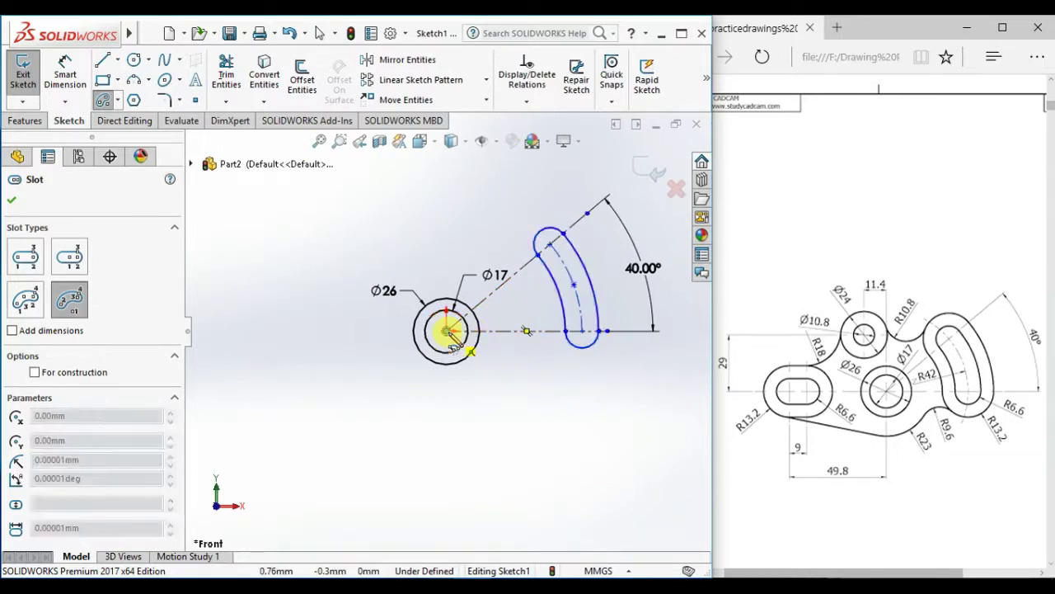
click(583, 330)
click(550, 245)
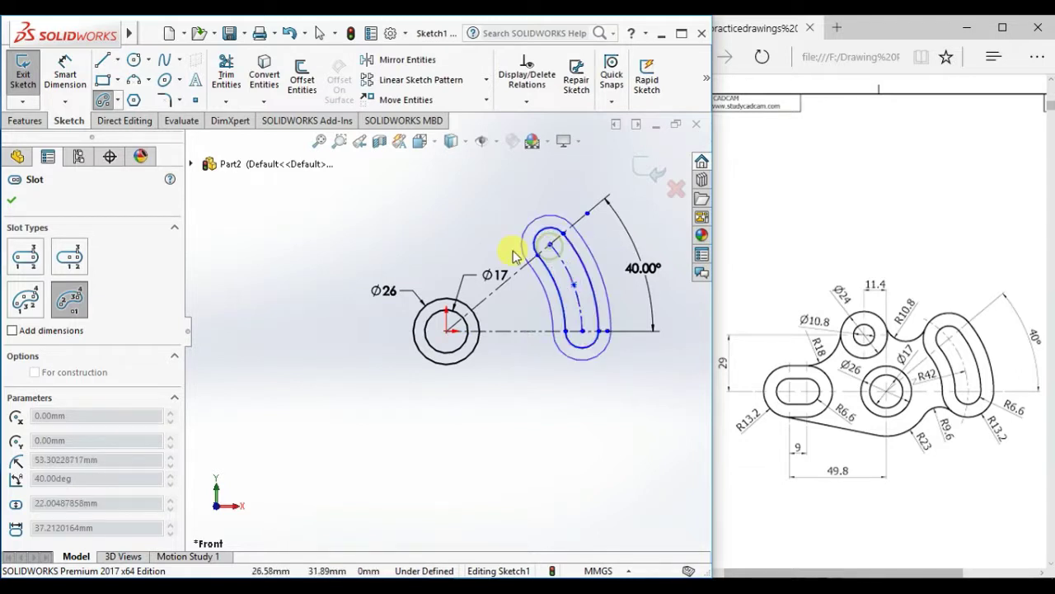
click(515, 253)
- Dimension the inner arc slot's lower end radius at 6.6 mm
right_drag(550, 512, 442, 216)
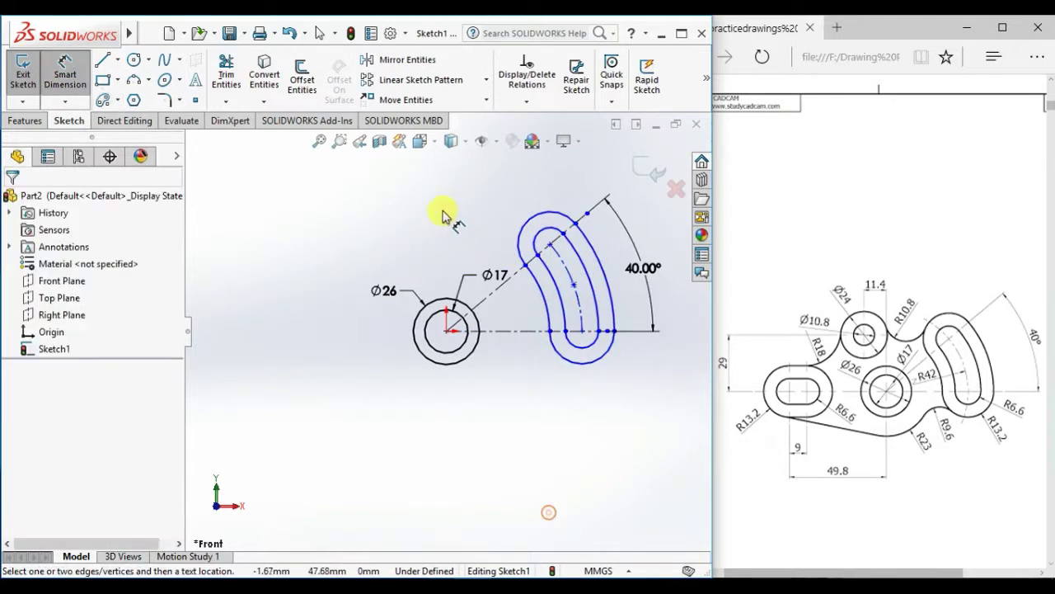
click(599, 349)
click(636, 377)
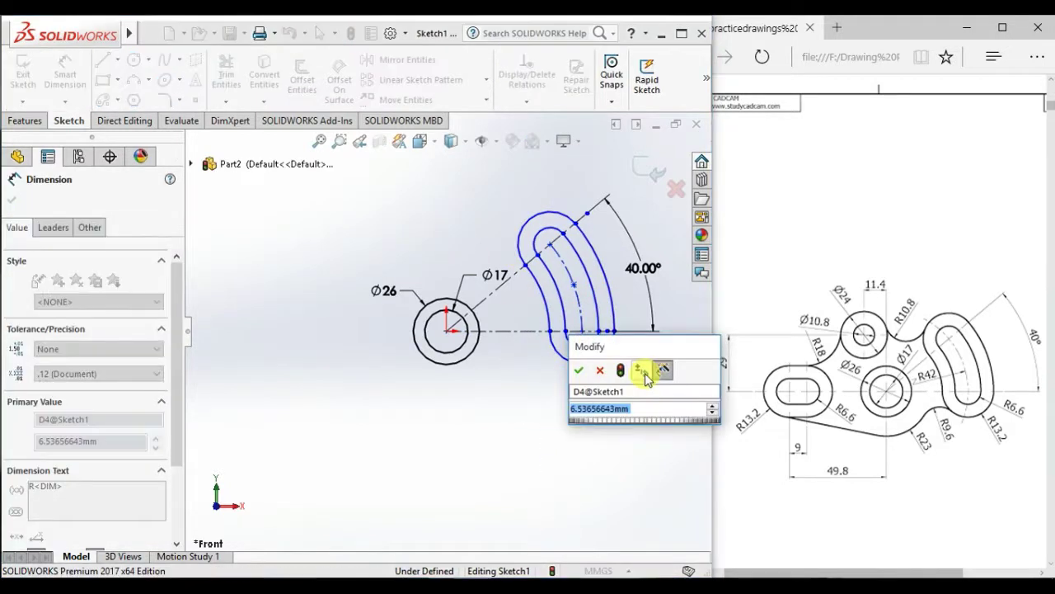
text(6.6)
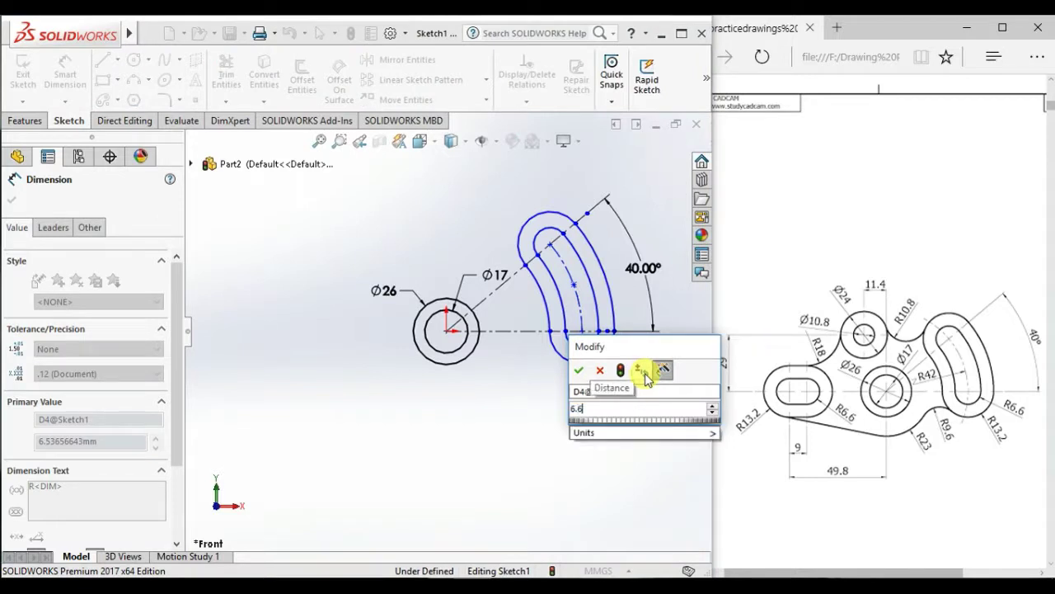
key(Return)
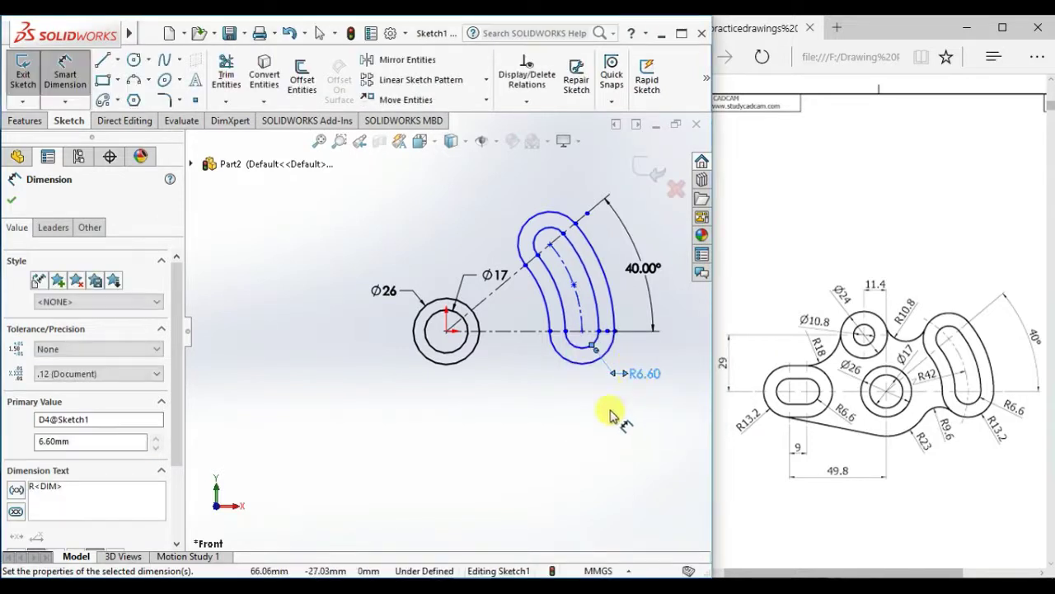
- Dimension the outer arc slot's lower end radius at 13.2 mm
click(587, 370)
click(631, 417)
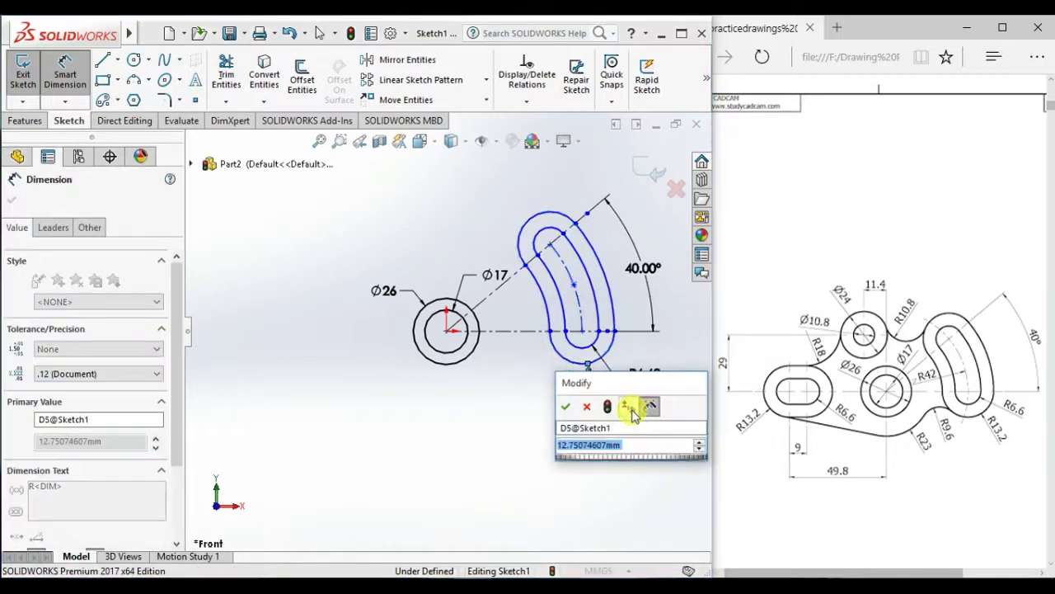
text(13.2)
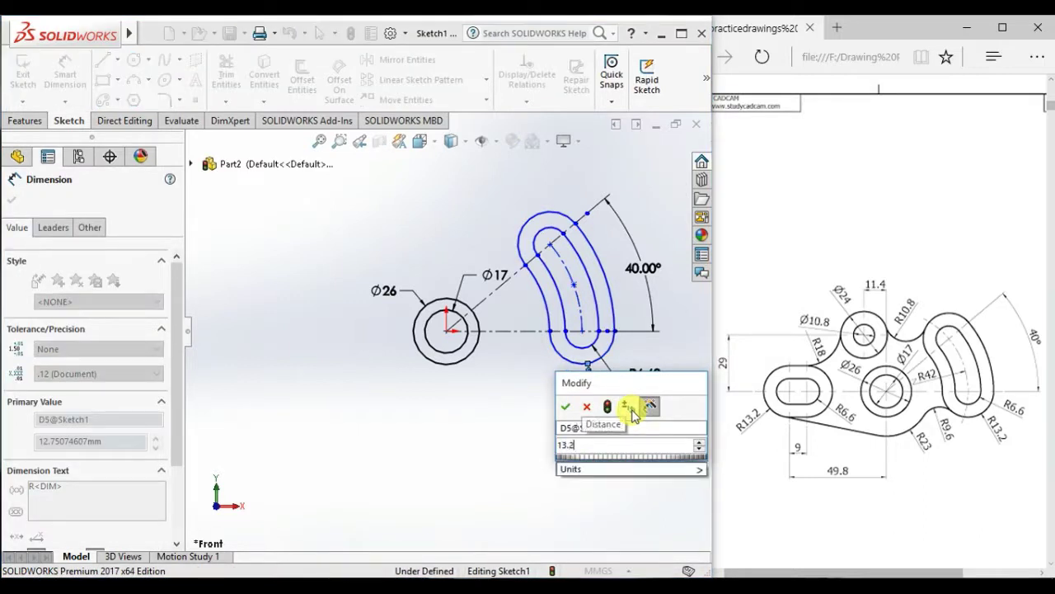
key(Return)
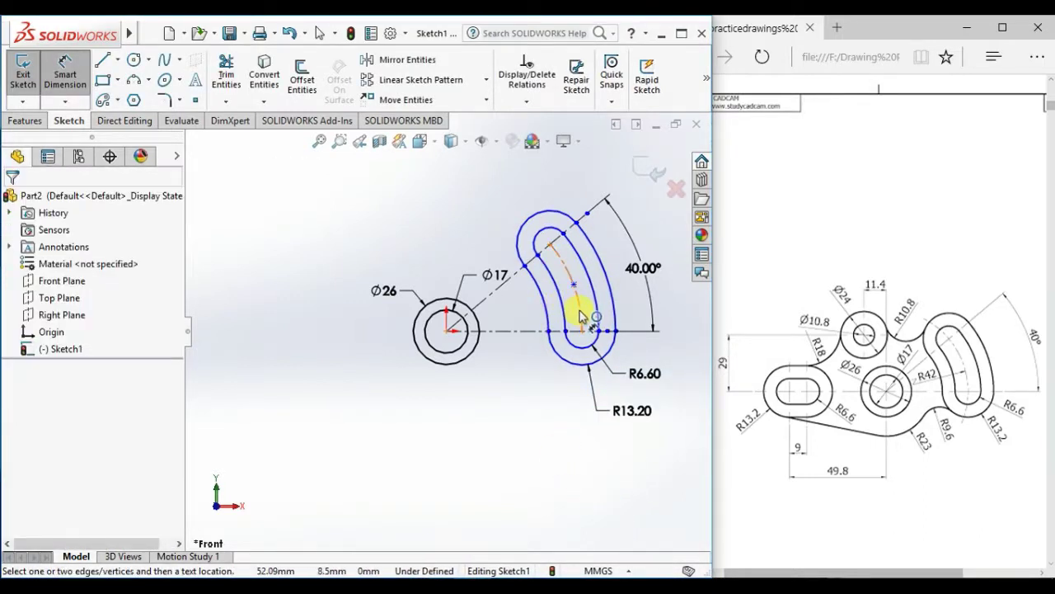
- Dimension the inner arc slot's centre arc with a 42 mm radius
click(581, 315)
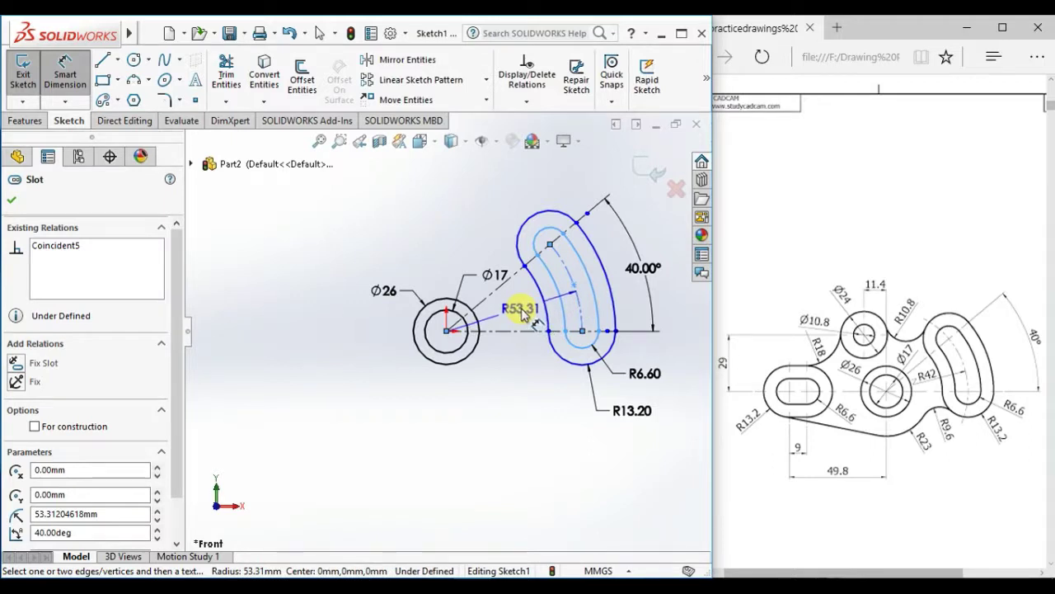
click(521, 314)
text(42)
key(Return)
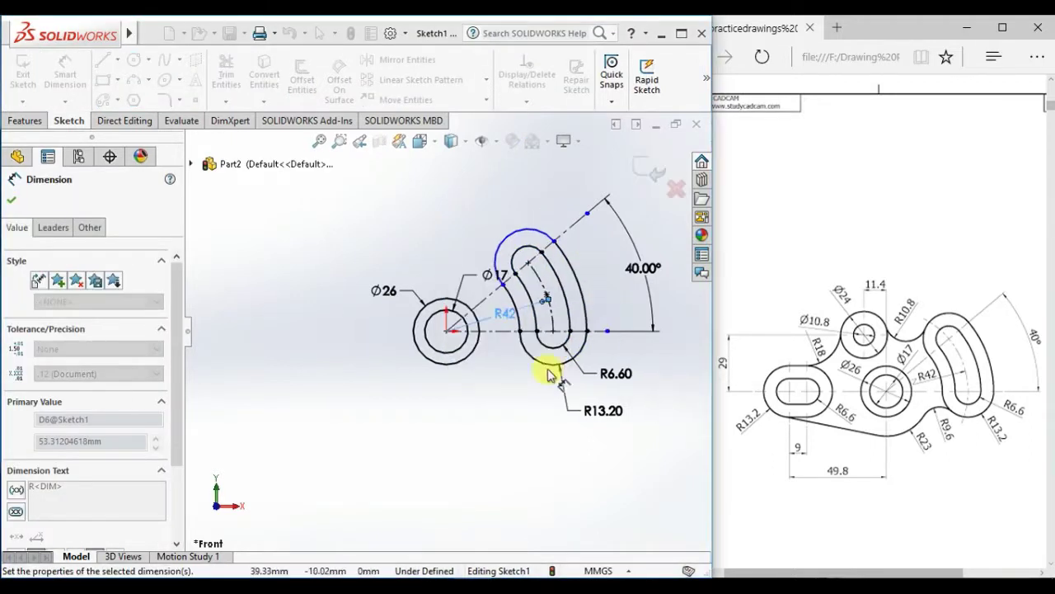
click(550, 422)
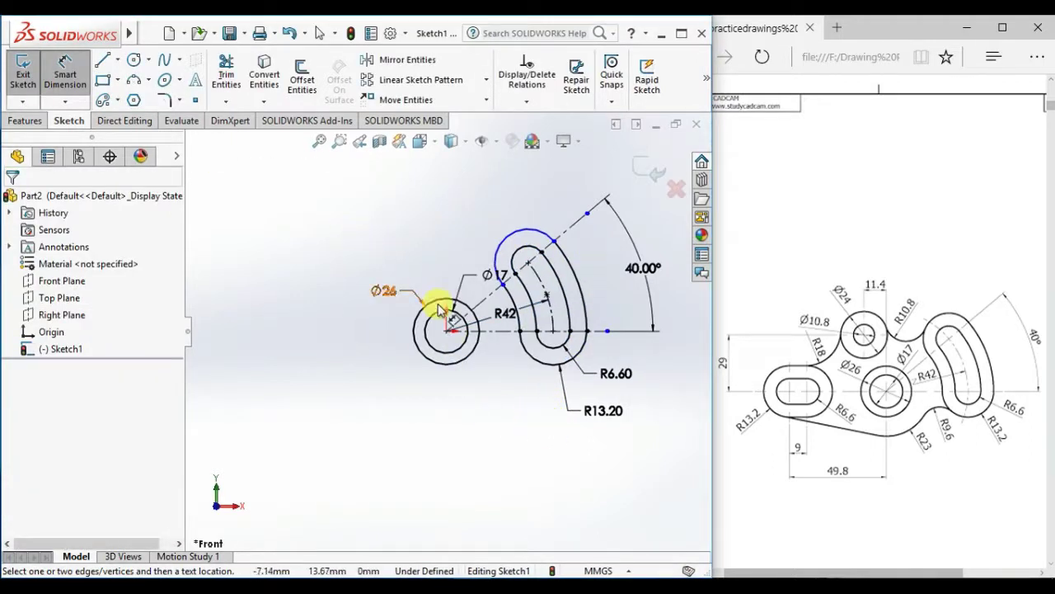
right_click(346, 363)
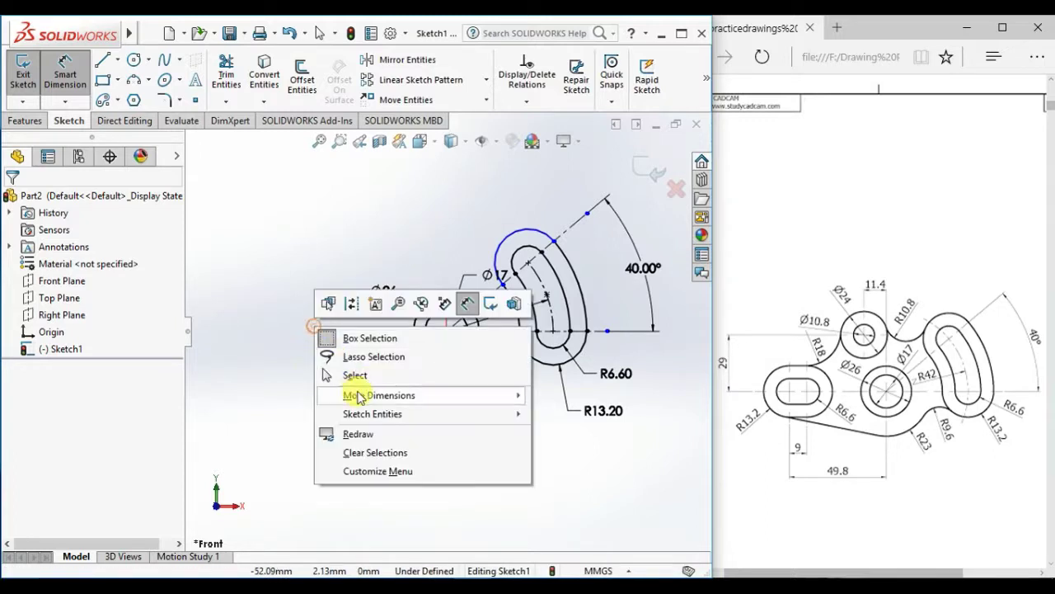
click(368, 372)
- Move the Ø17 label clear of the arc slots and place the outer slot's upper end centre on the inner slot's upper end centre
drag(502, 283, 489, 270)
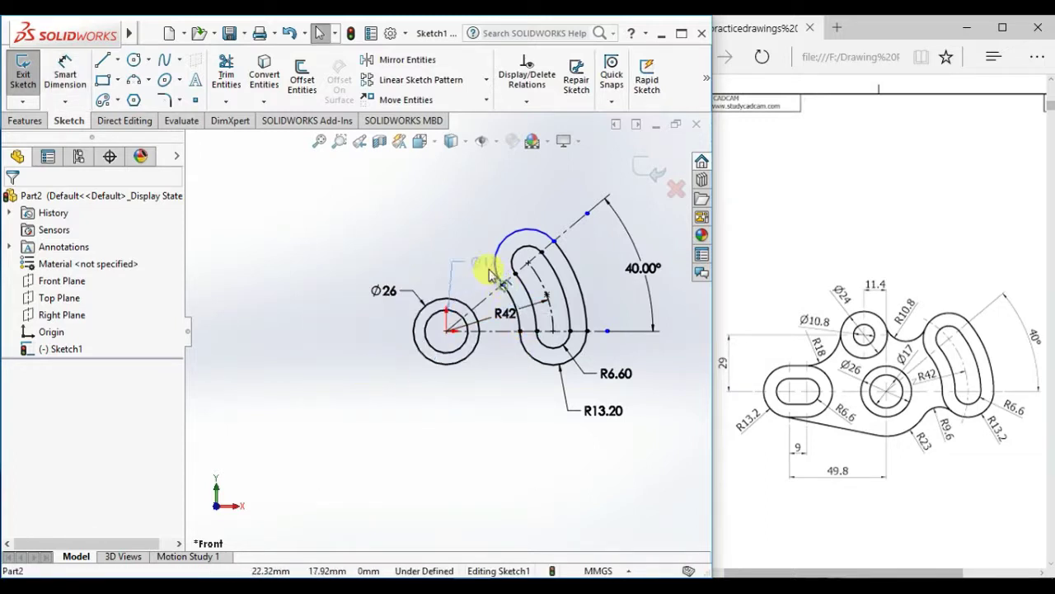
click(427, 255)
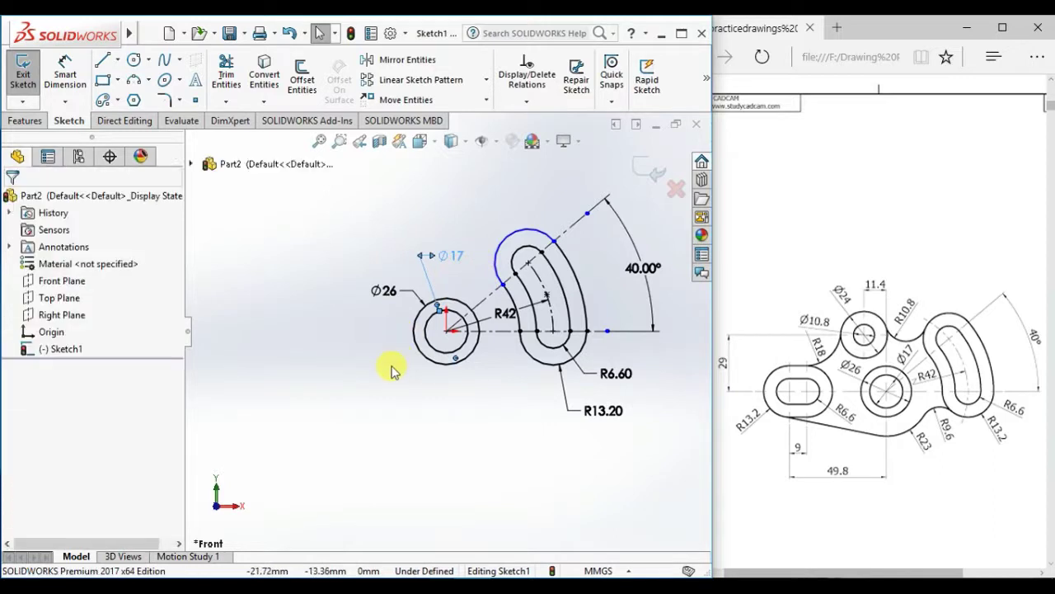
click(506, 287)
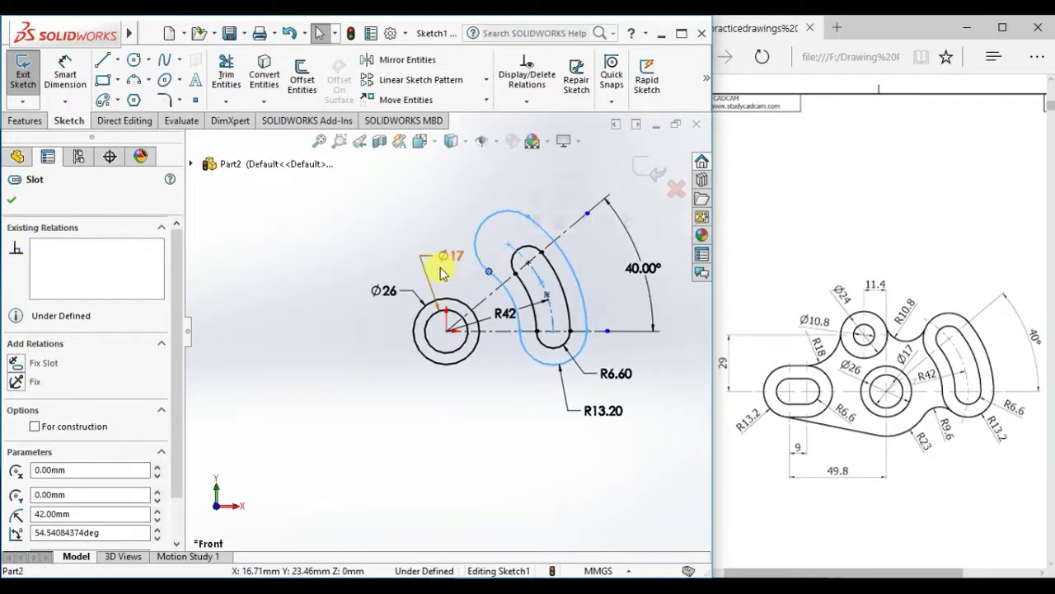
click(324, 387)
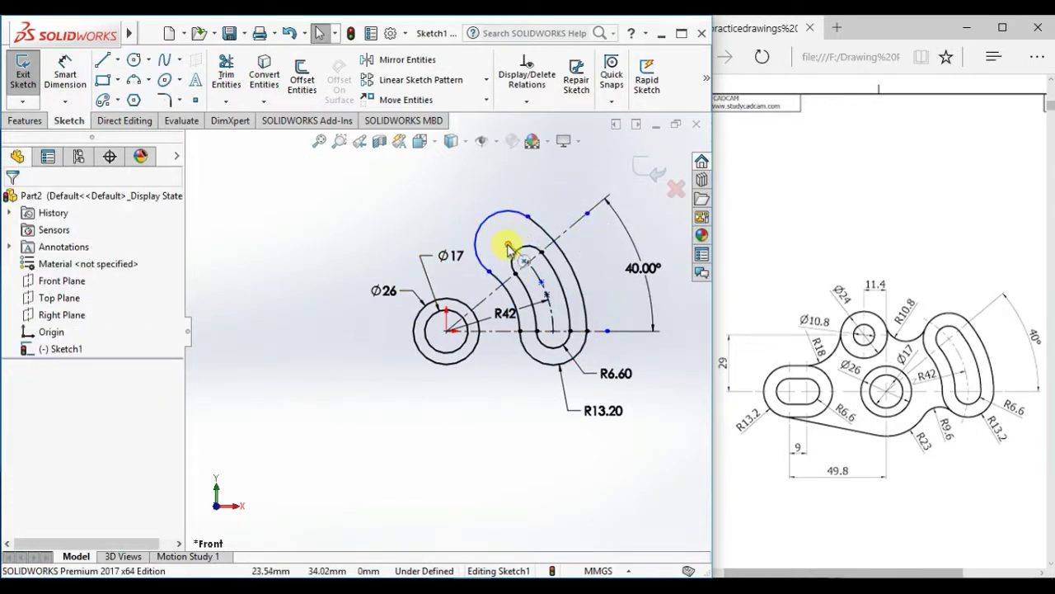
drag(509, 249, 528, 263)
click(460, 218)
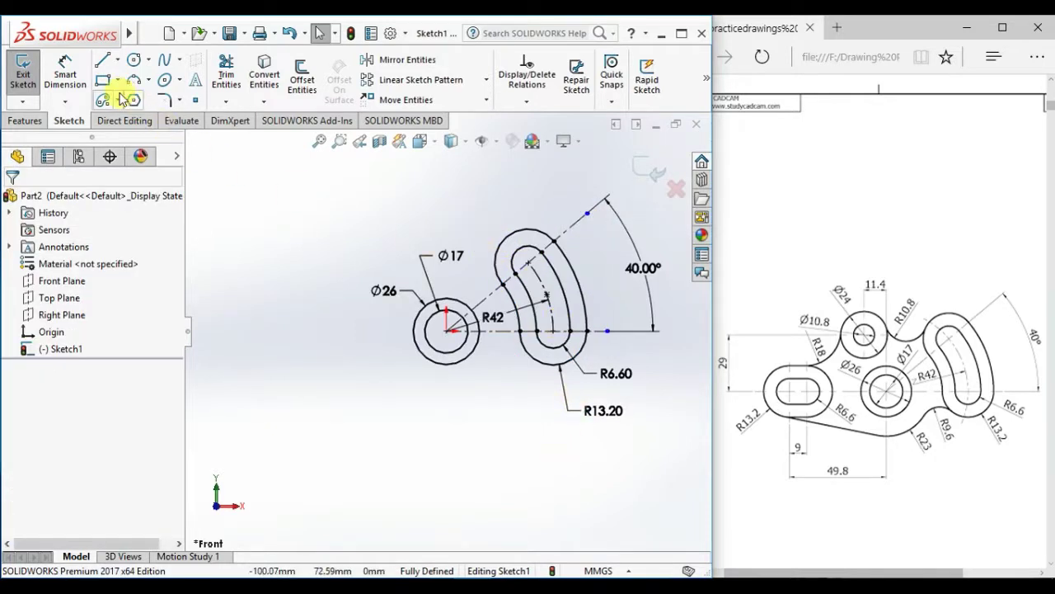
- Sketch a horizontal centerline from the origin out to the left of the concentric circles
click(118, 60)
click(141, 97)
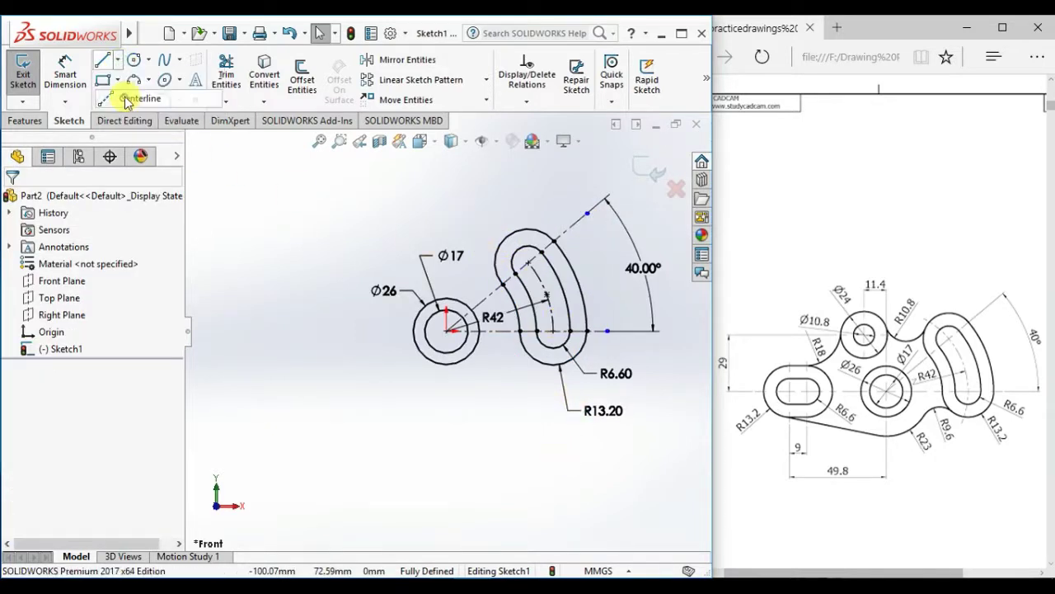
click(446, 331)
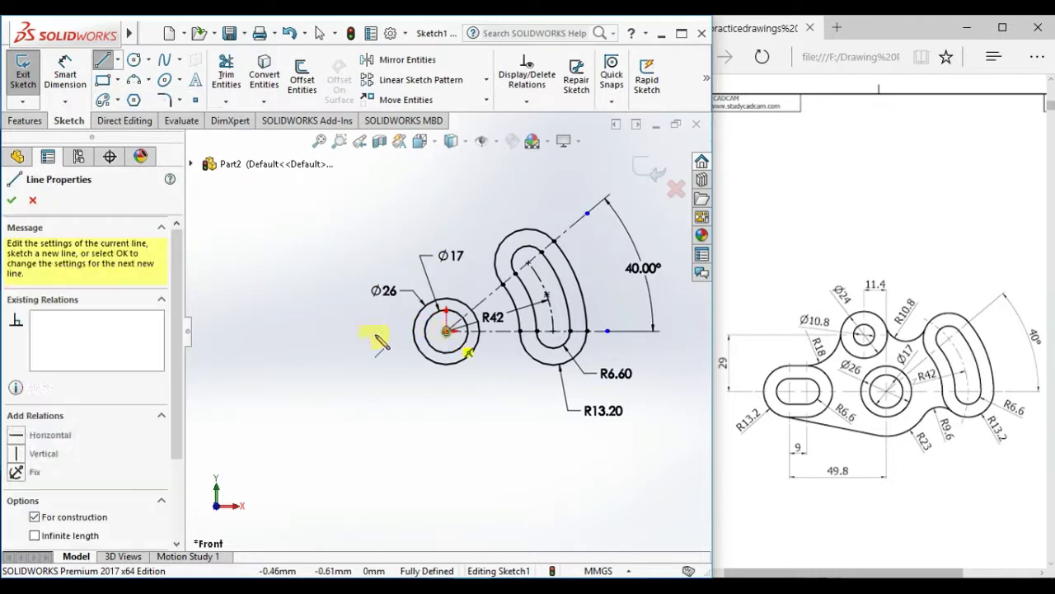
click(268, 330)
right_click(283, 250)
click(301, 262)
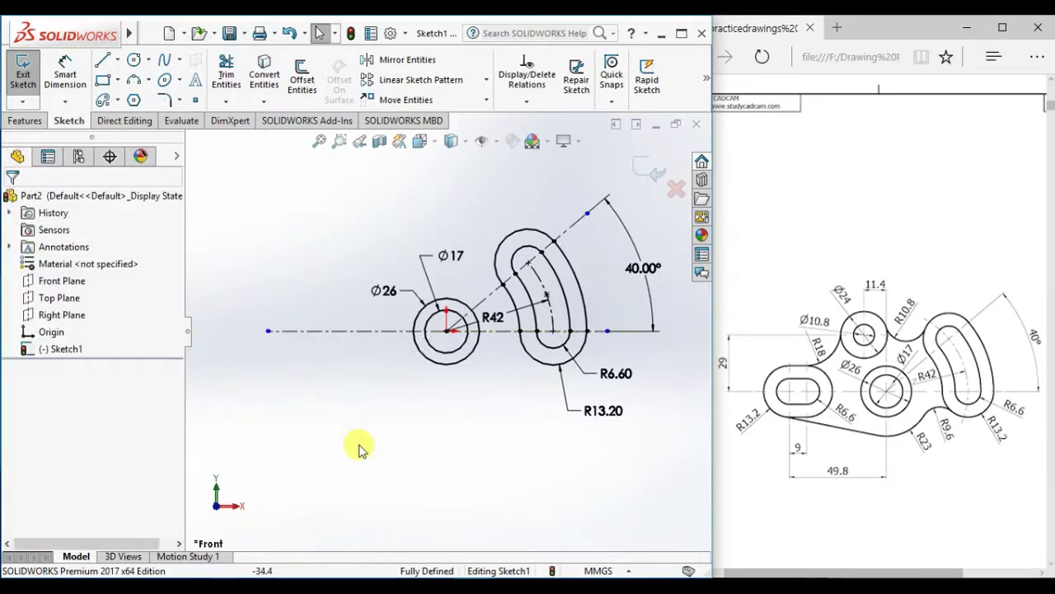
- Sketch a straight slot on the left centerline, with about 17.9 mm between end centres and about 5.5 mm end radius
click(118, 100)
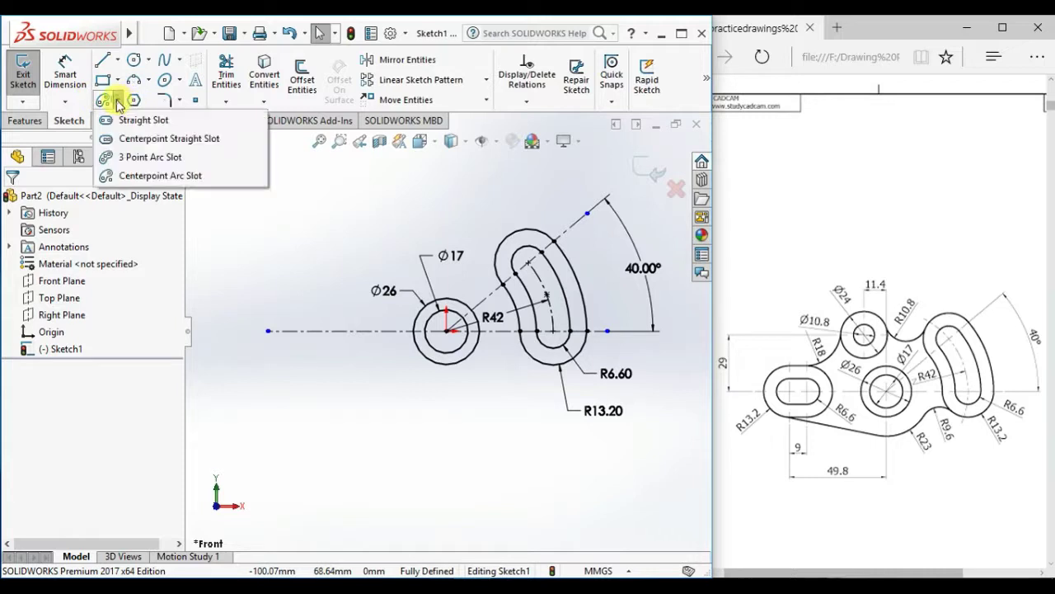
click(122, 122)
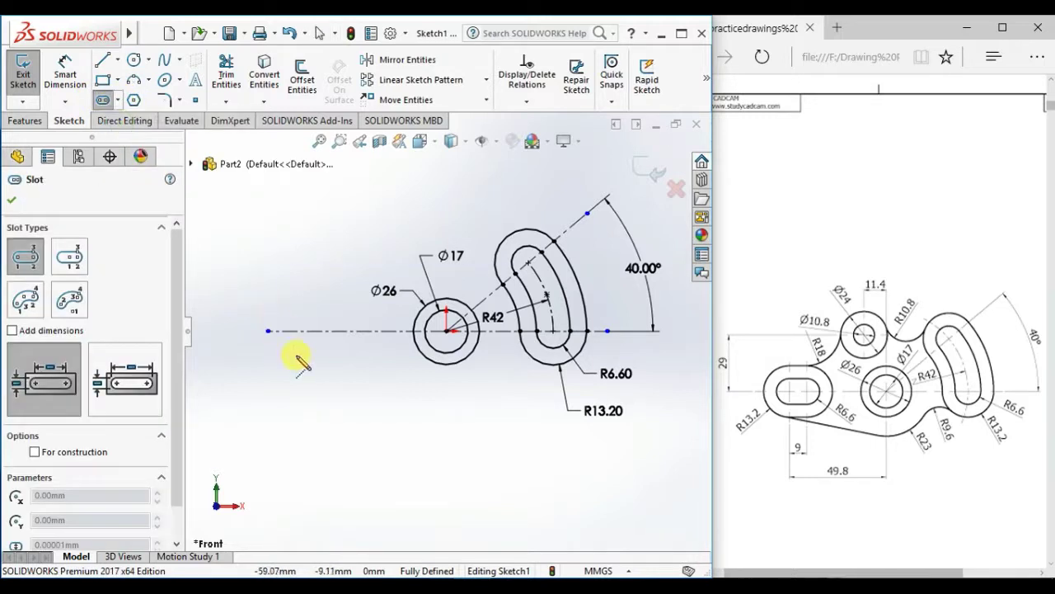
click(330, 331)
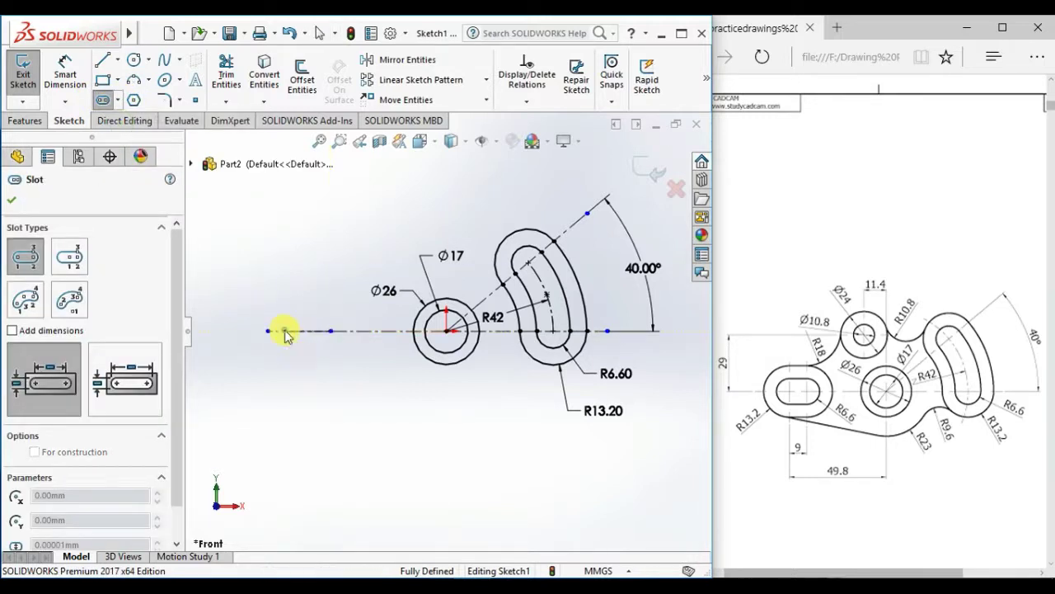
click(285, 331)
- Sketch a larger straight slot around the first, sharing its end centres, with an end radius of about 11.8 mm
click(329, 330)
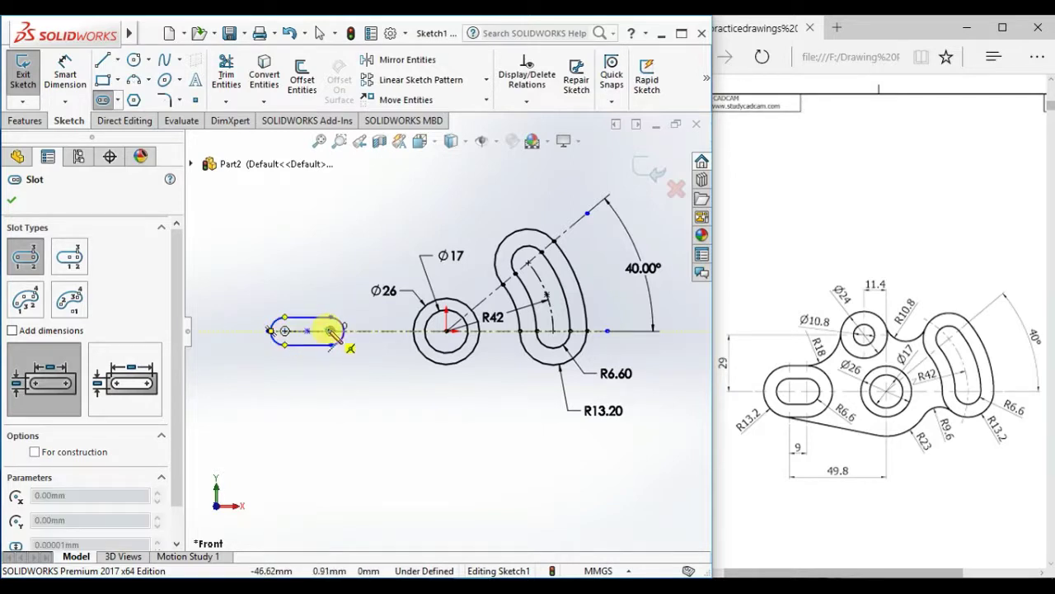
click(285, 330)
click(295, 366)
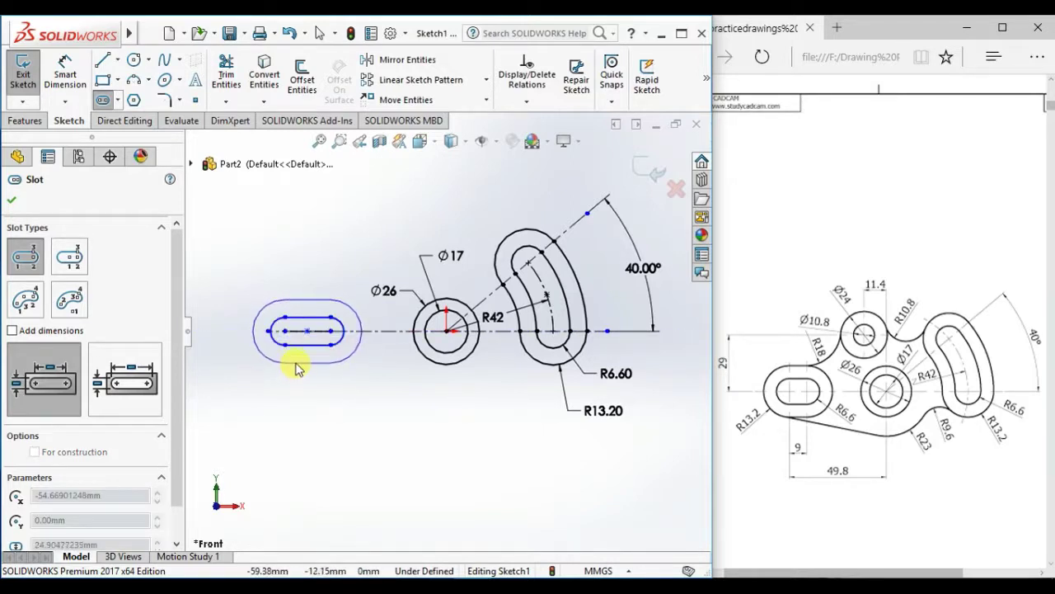
right_click(307, 241)
click(336, 254)
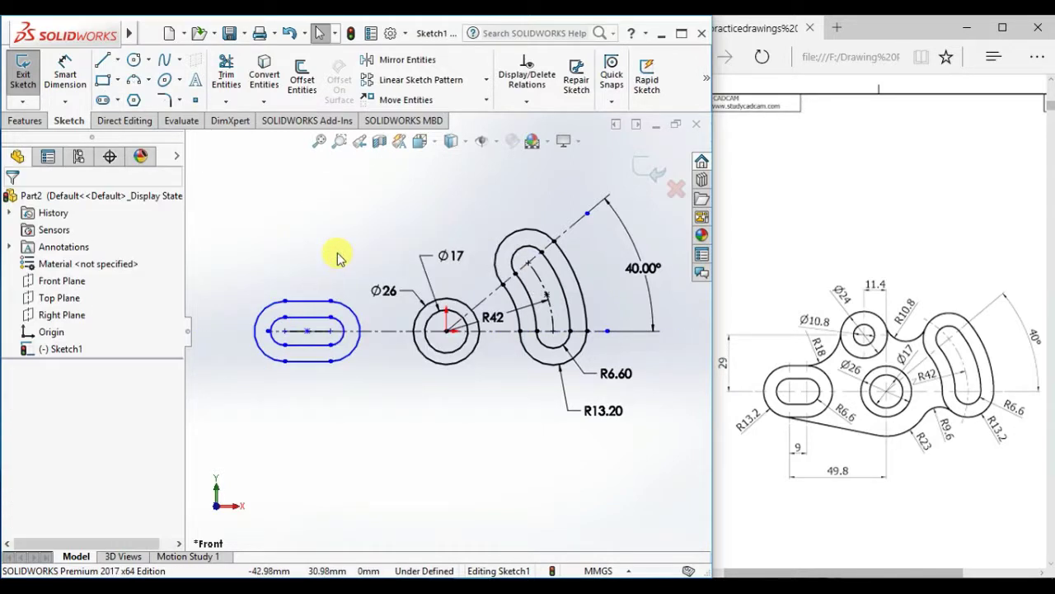
- Dimension the inner straight slot's right end radius at 6.6 mm
right_drag(403, 486, 413, 353)
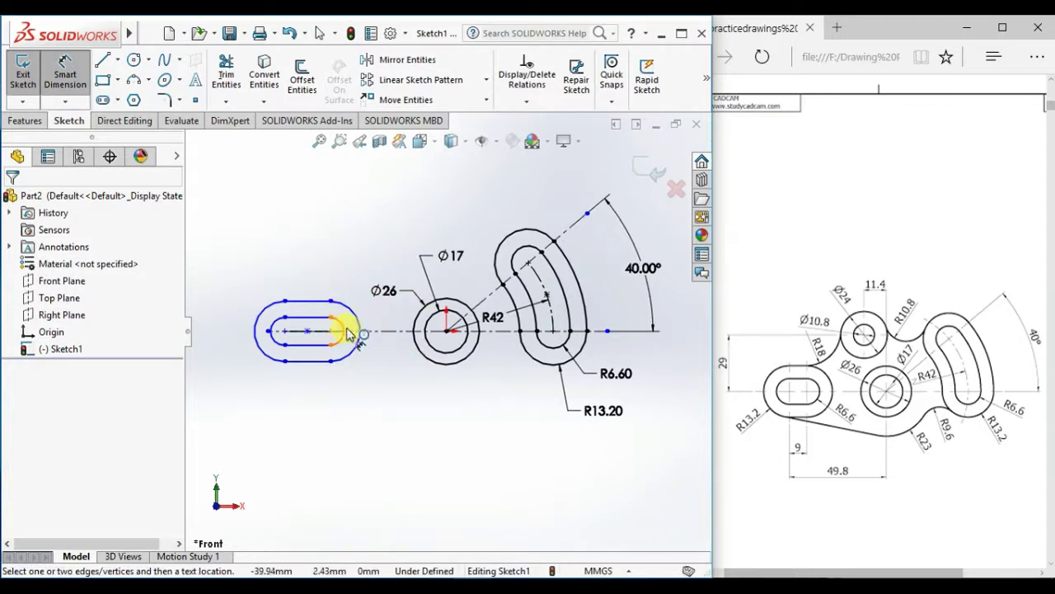
click(345, 340)
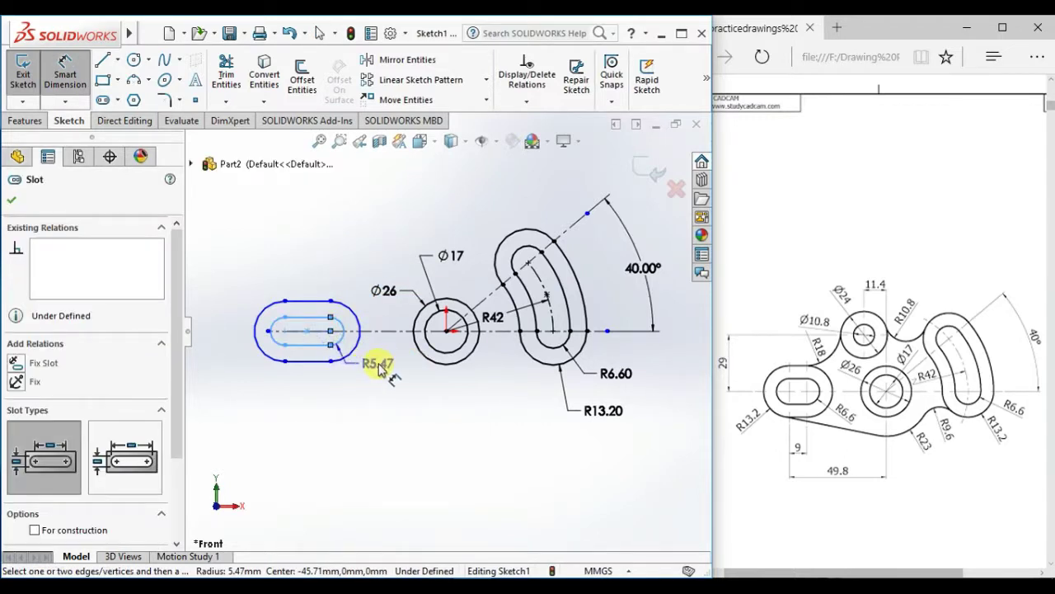
click(378, 368)
text(6)
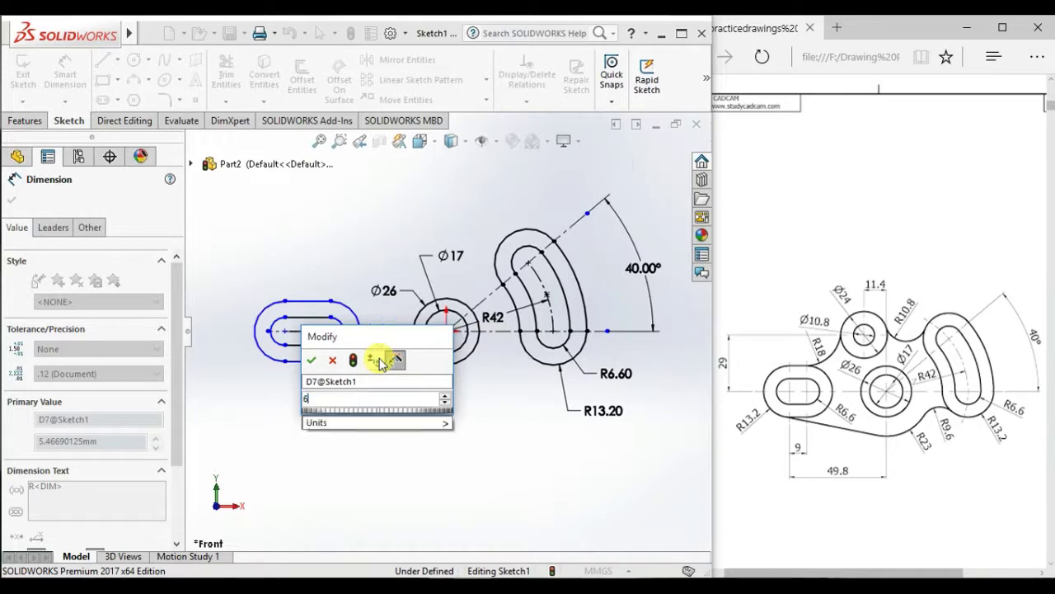
text(.)
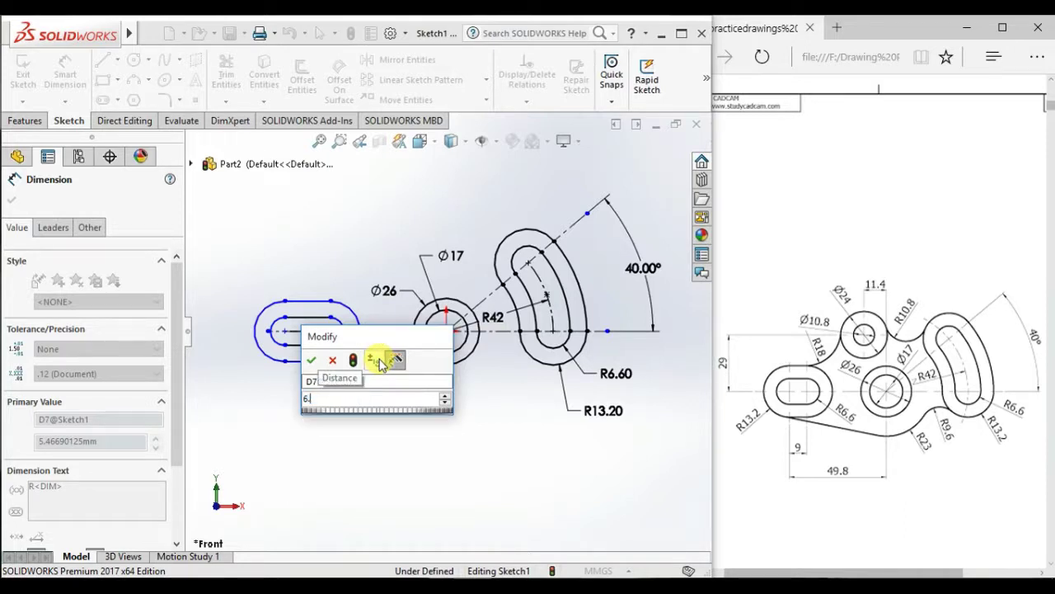
text(6)
key(Return)
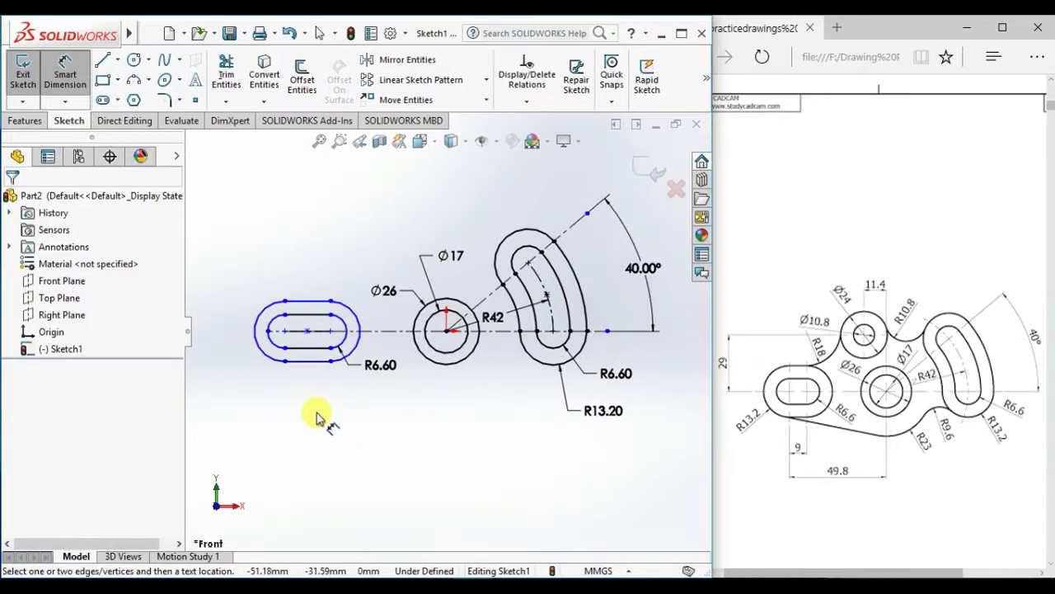
- Dimension the outer straight slot's left end radius at 13.2 mm
click(261, 357)
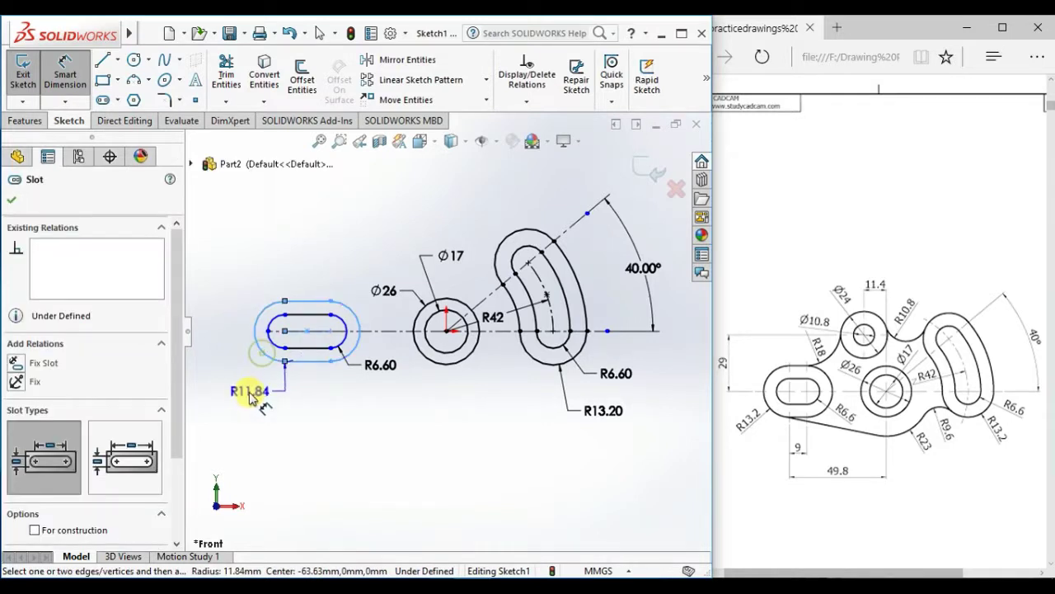
click(219, 392)
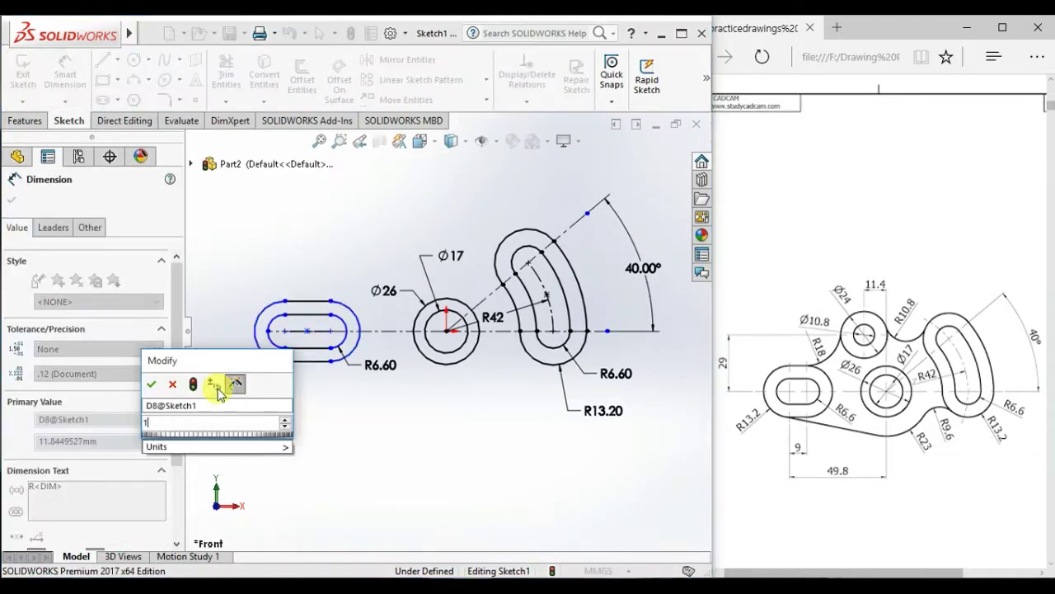
text(13.2)
key(Return)
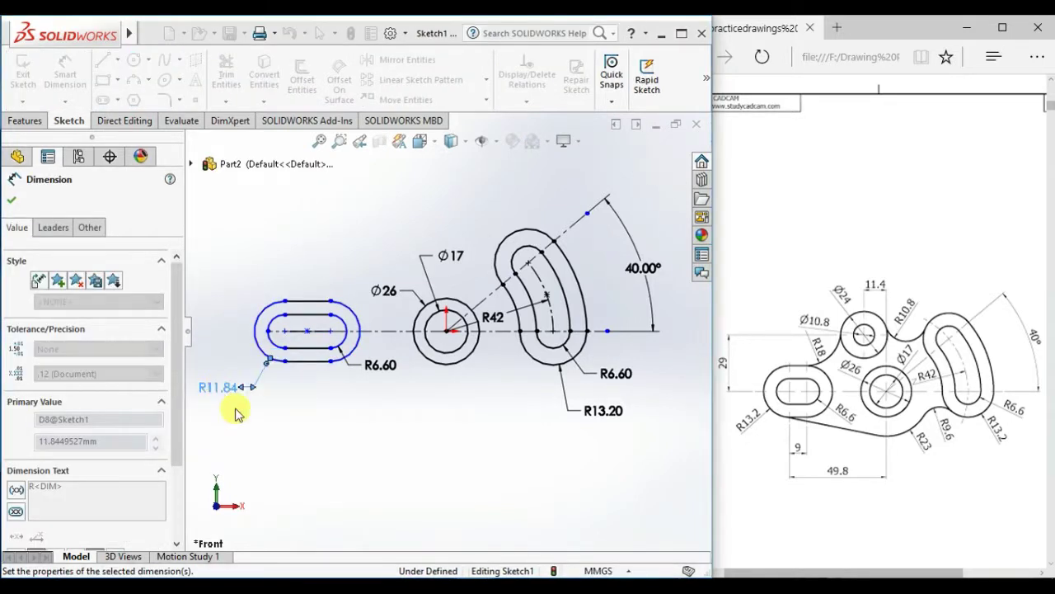
- Dimension the distance between the straight slot's two end centres at 9 mm
click(330, 331)
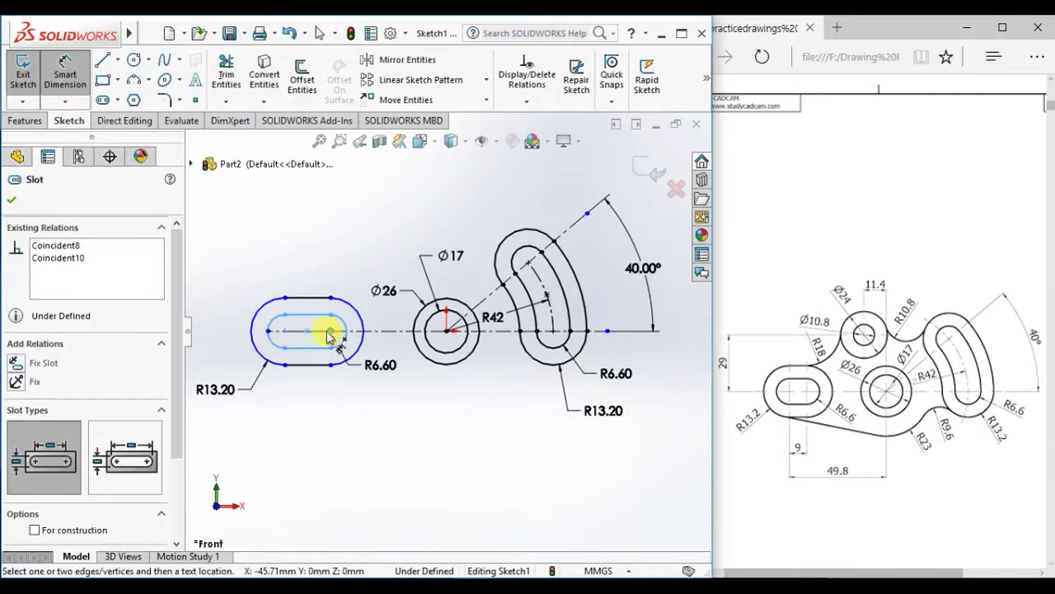
click(285, 331)
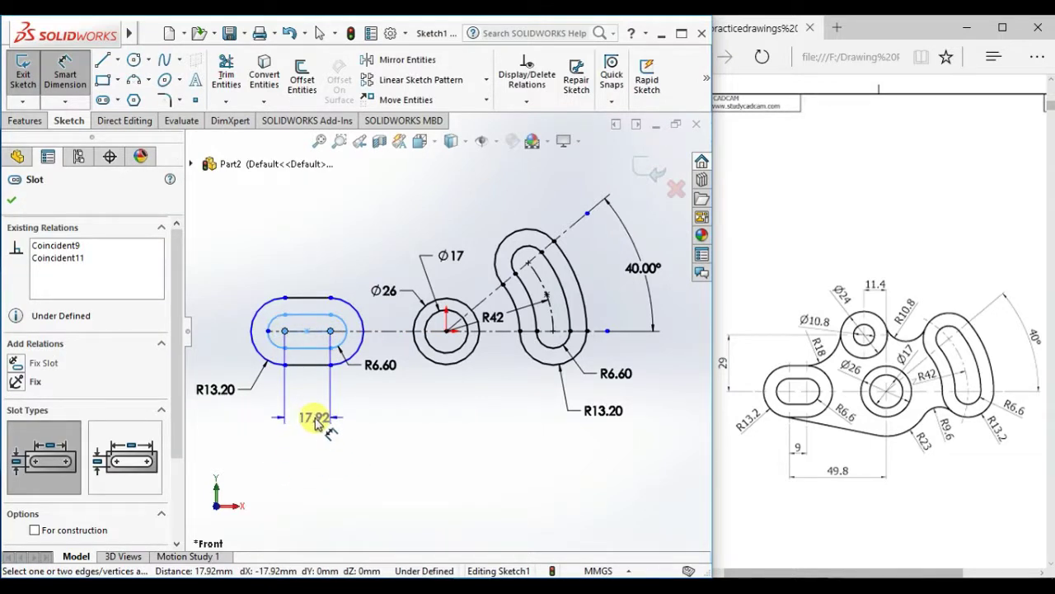
click(314, 418)
text(9)
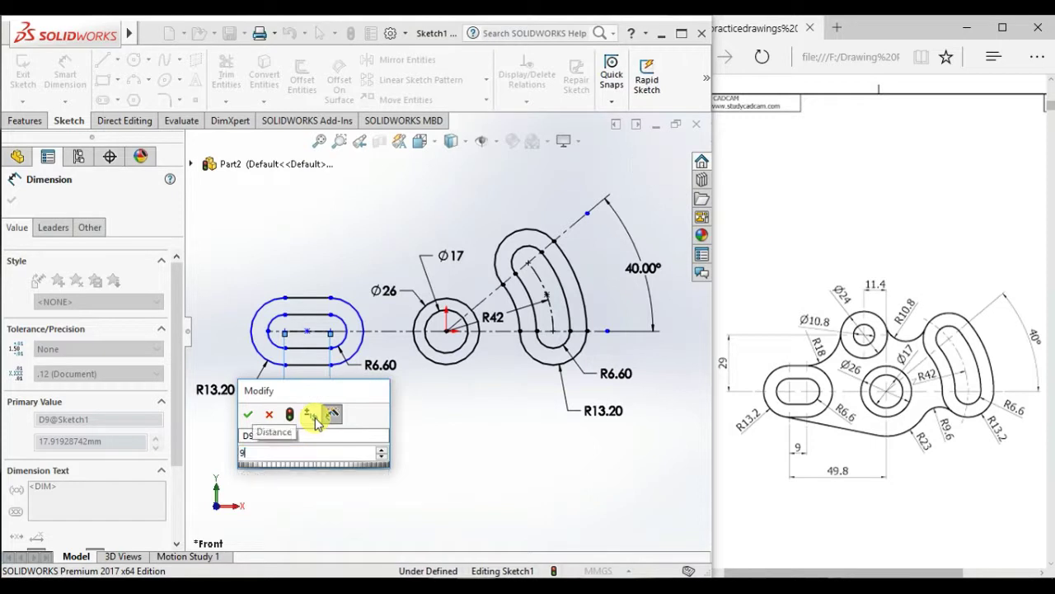
key(Return)
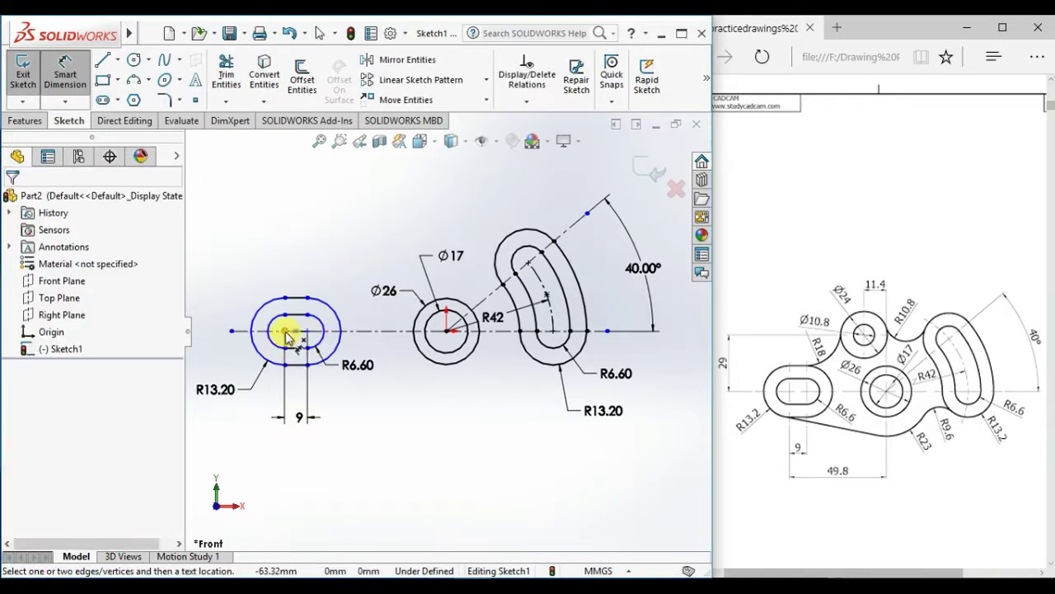
- Dimension the horizontal distance from the straight slot's left end centre to the origin at 49.8 mm
click(286, 332)
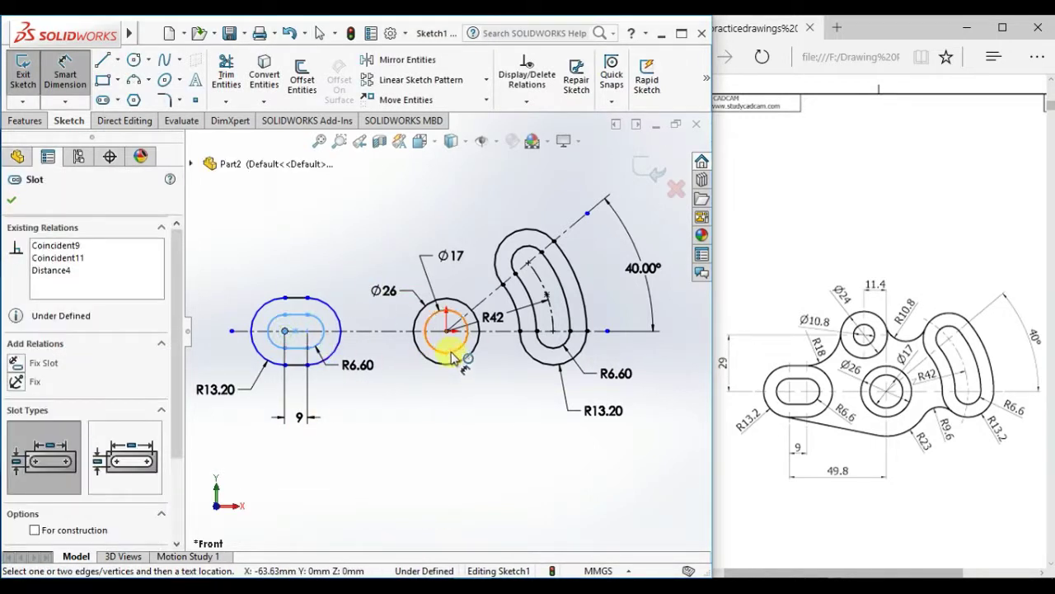
click(446, 330)
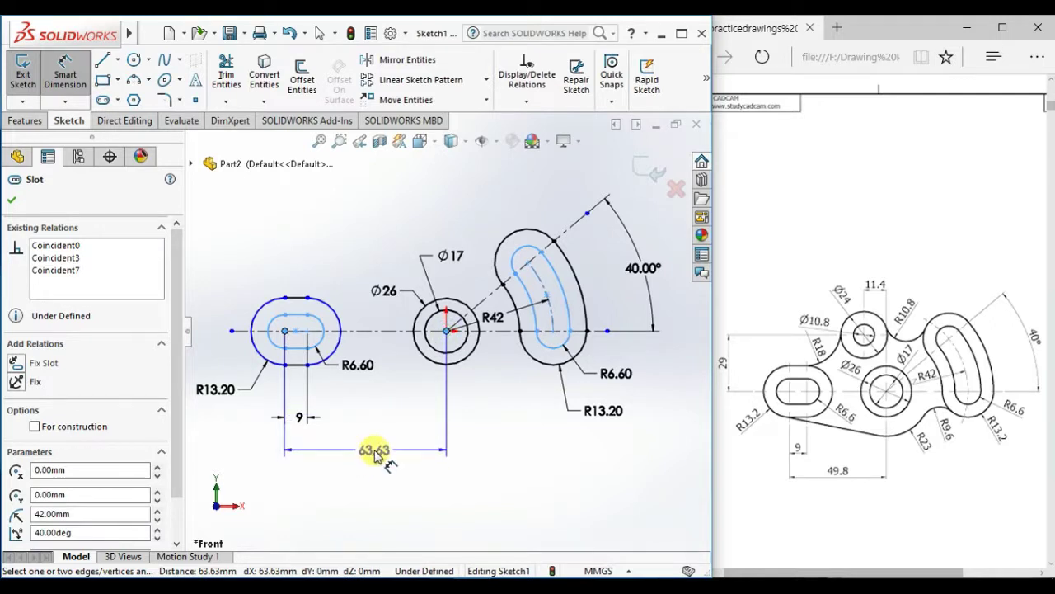
click(377, 460)
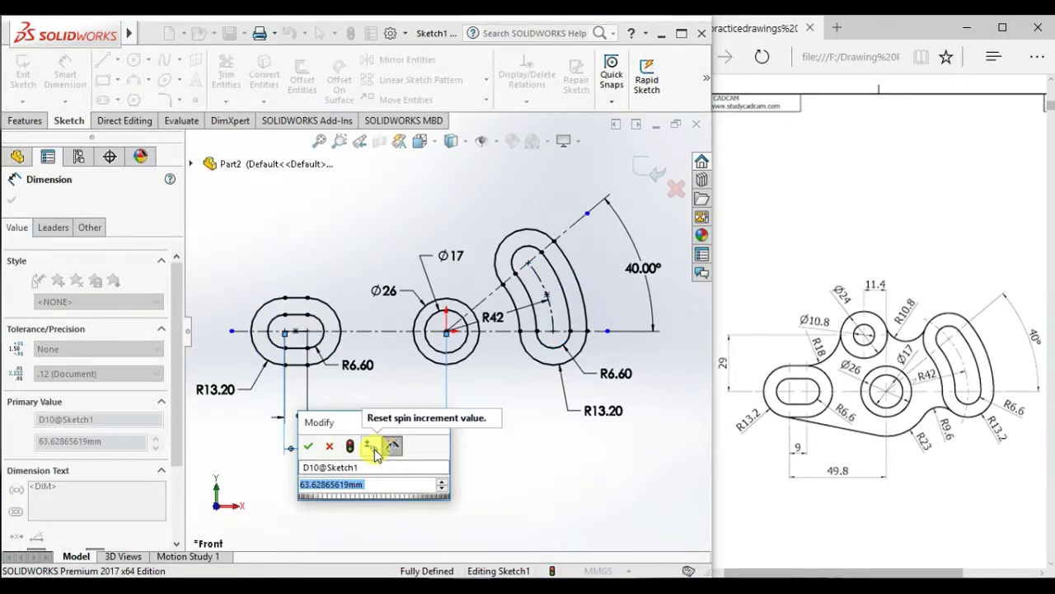
text(49.)
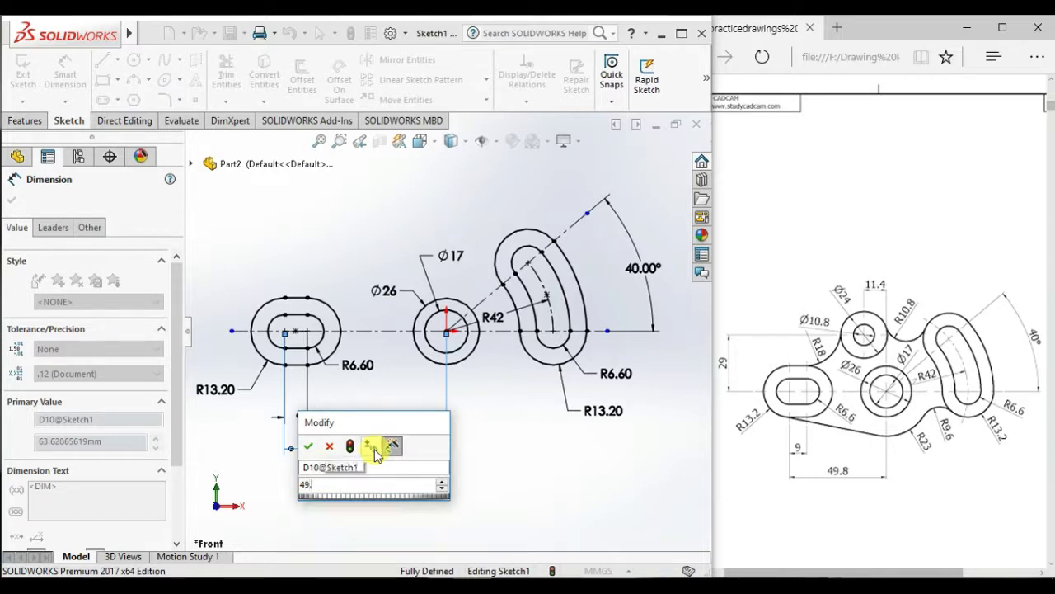
text(8)
key(Return)
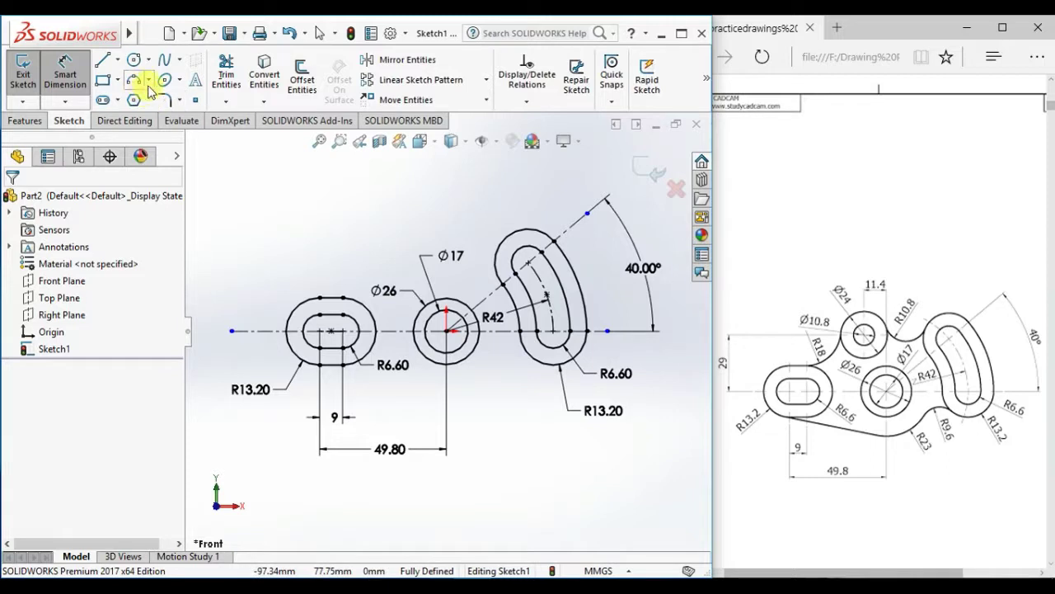
- Draw a centrepoint arc centred on the origin, below the concentric circles, with a radius of about 28 mm
click(148, 80)
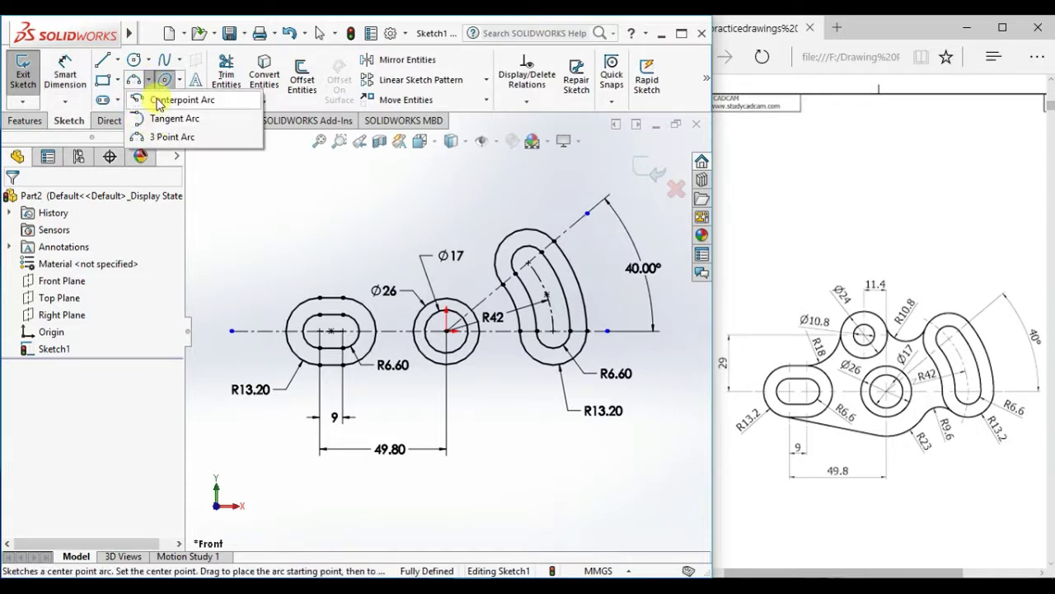
click(175, 100)
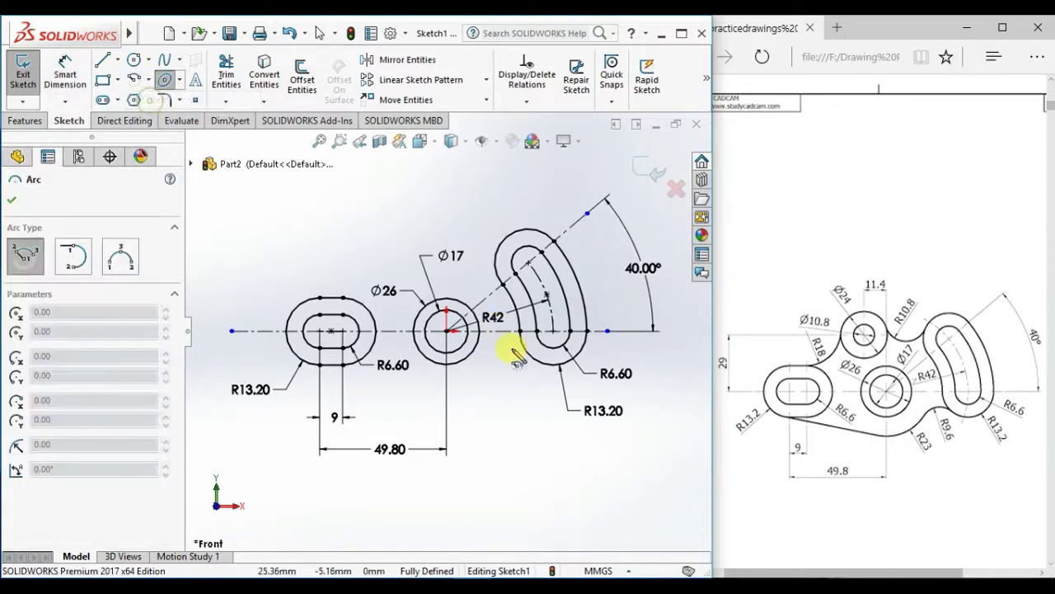
click(446, 331)
click(410, 392)
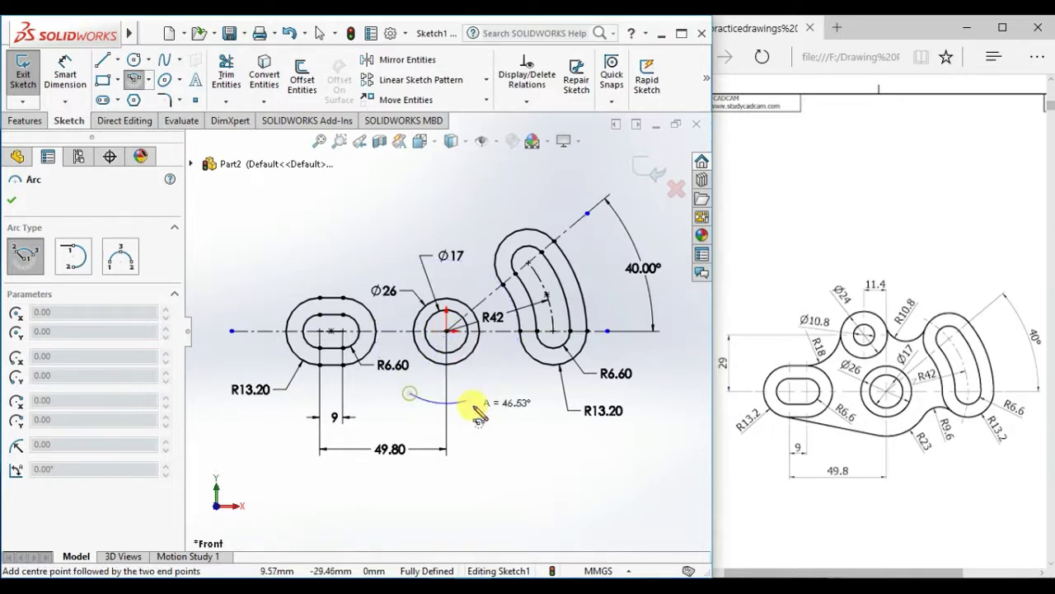
click(512, 359)
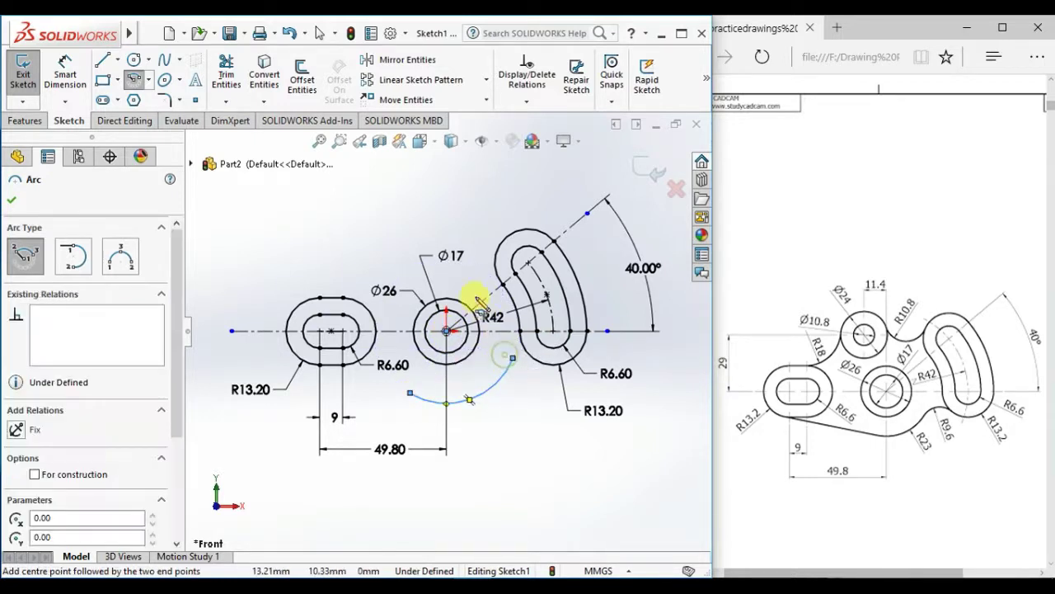
right_click(443, 212)
click(468, 220)
- Dimension the radius of the arc below the concentric circles at 23 mm
right_drag(538, 495, 443, 259)
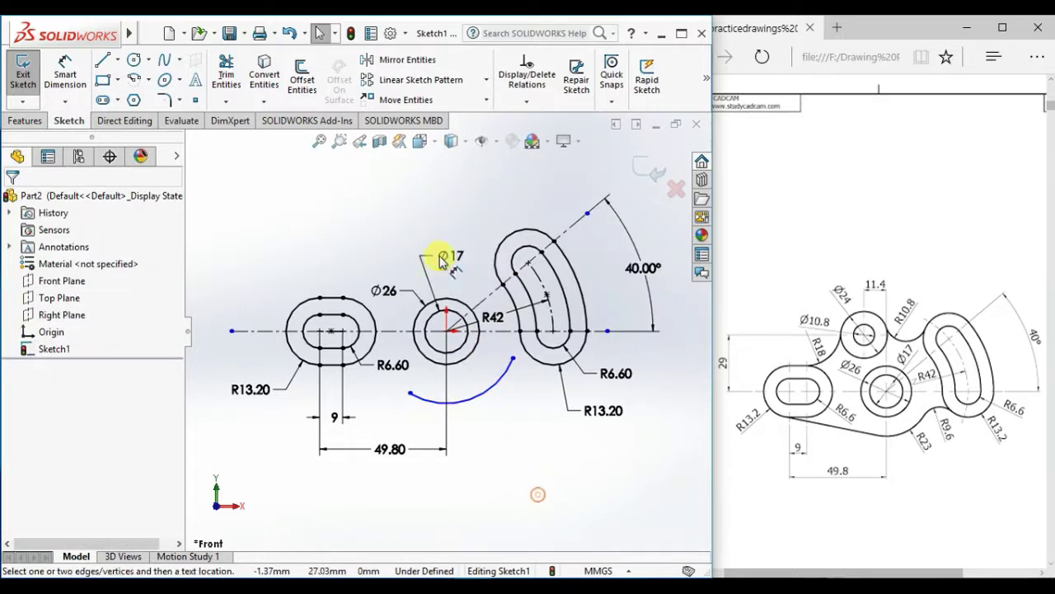
click(486, 400)
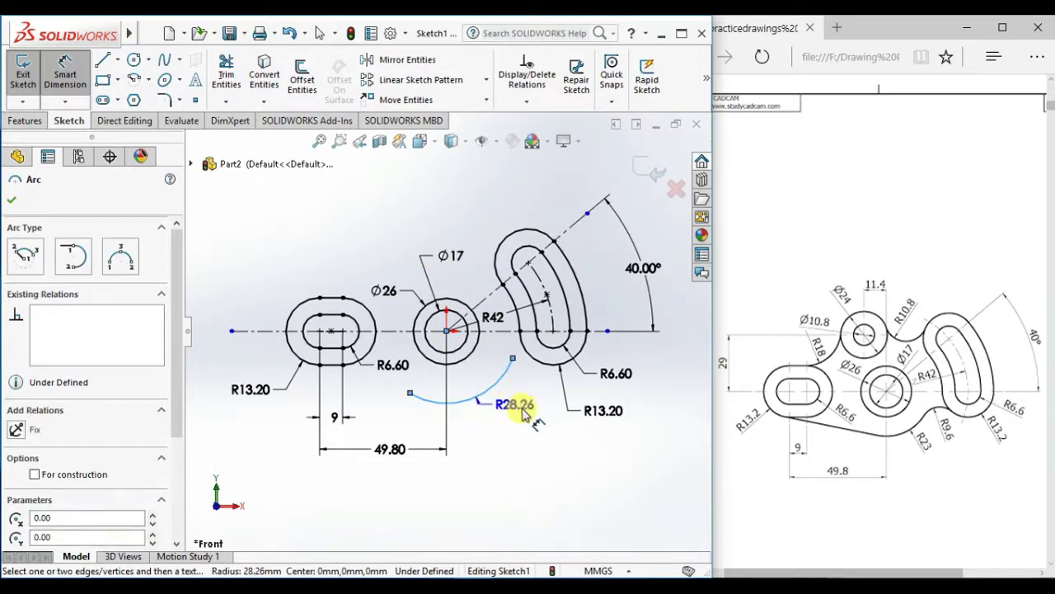
click(540, 434)
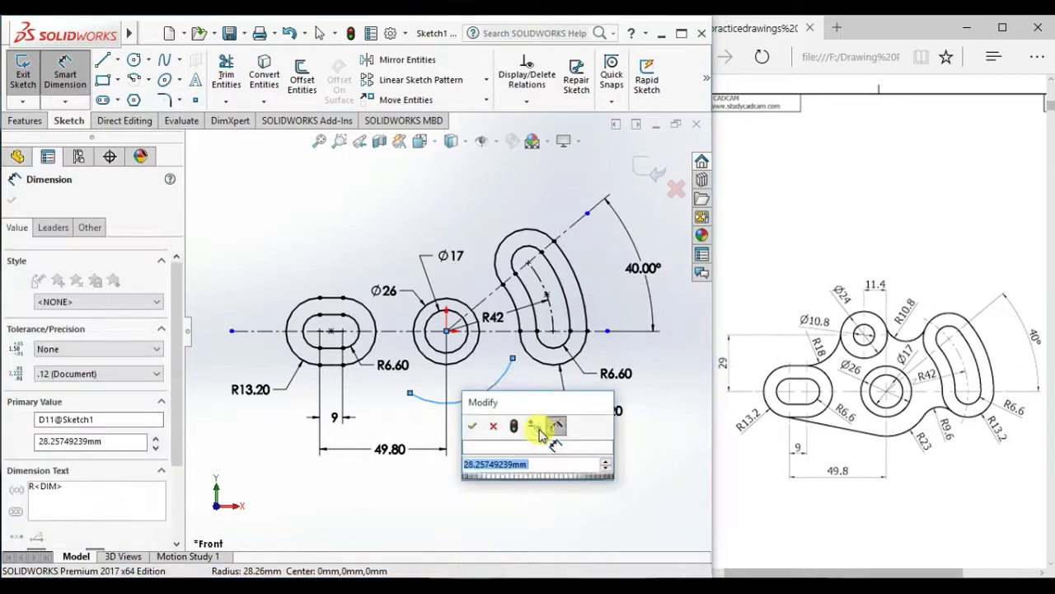
text(23)
key(Return)
click(516, 500)
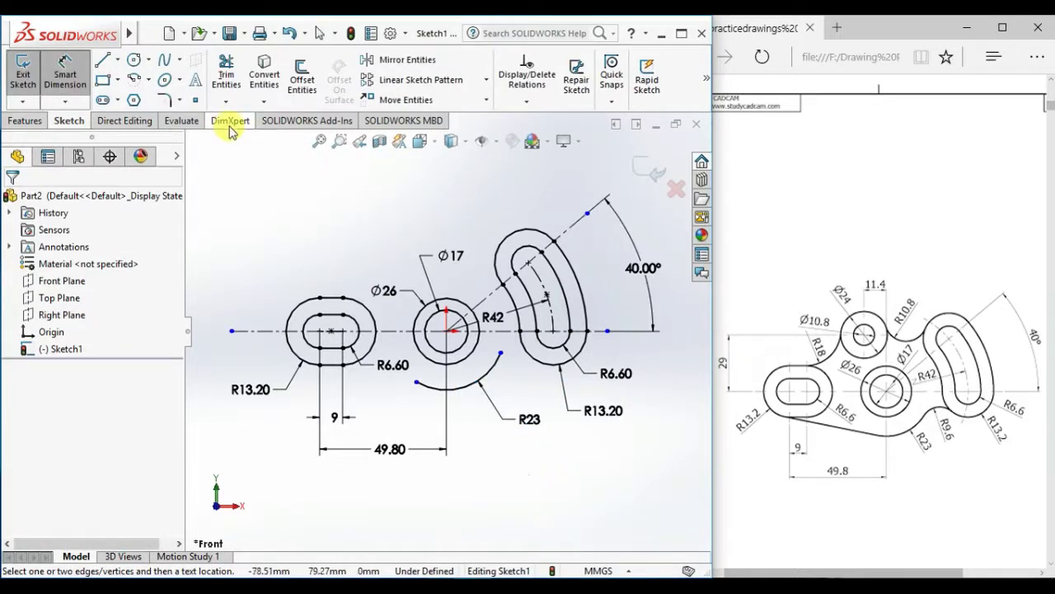
- Draw a 3 Point Arc of about 13 mm radius from the curved slot's lower outer end to the R23 arc
click(150, 80)
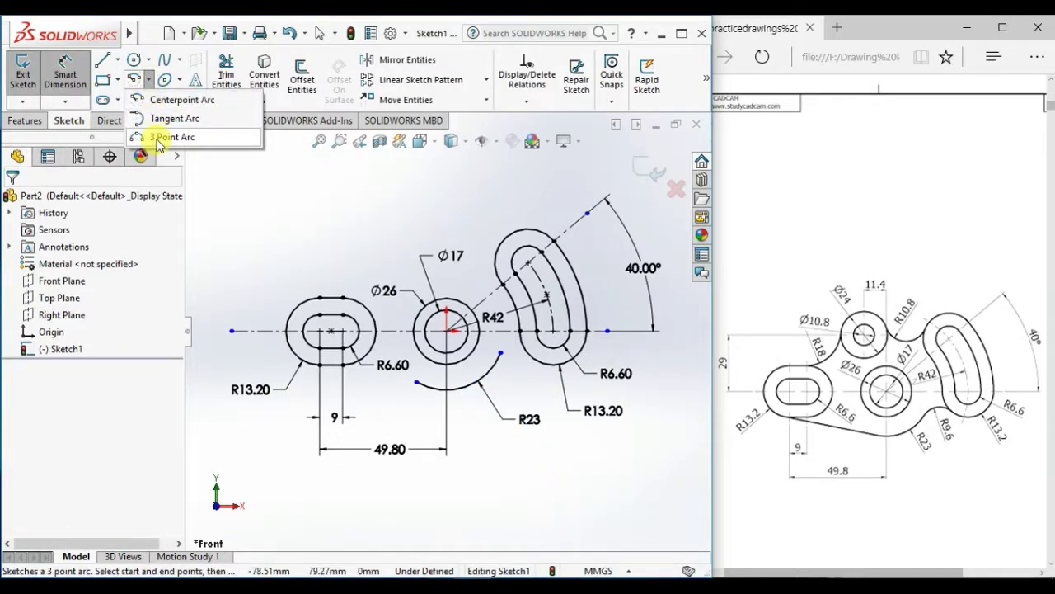
click(165, 140)
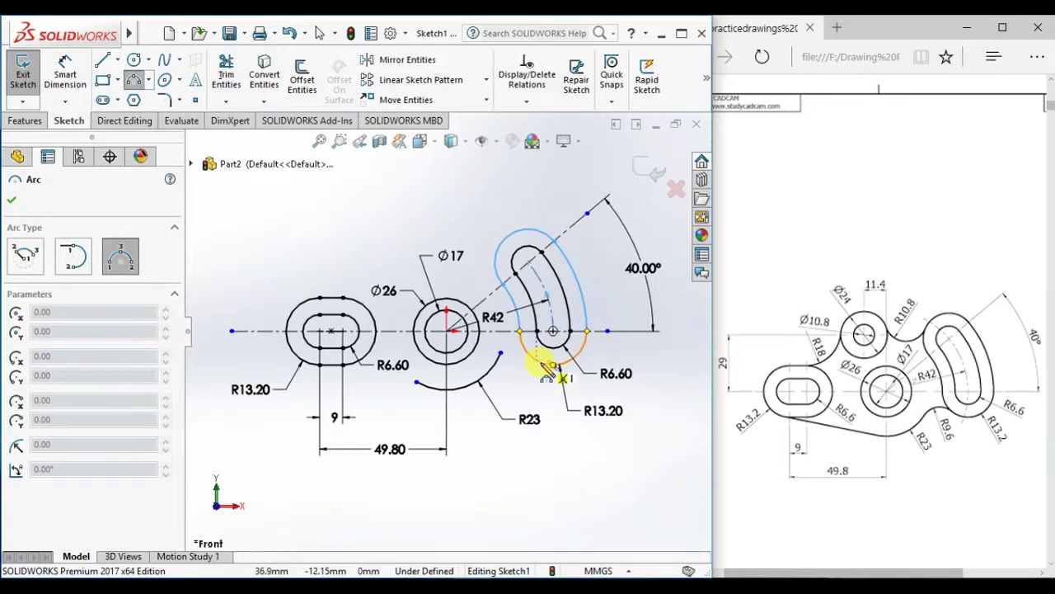
drag(544, 365, 488, 375)
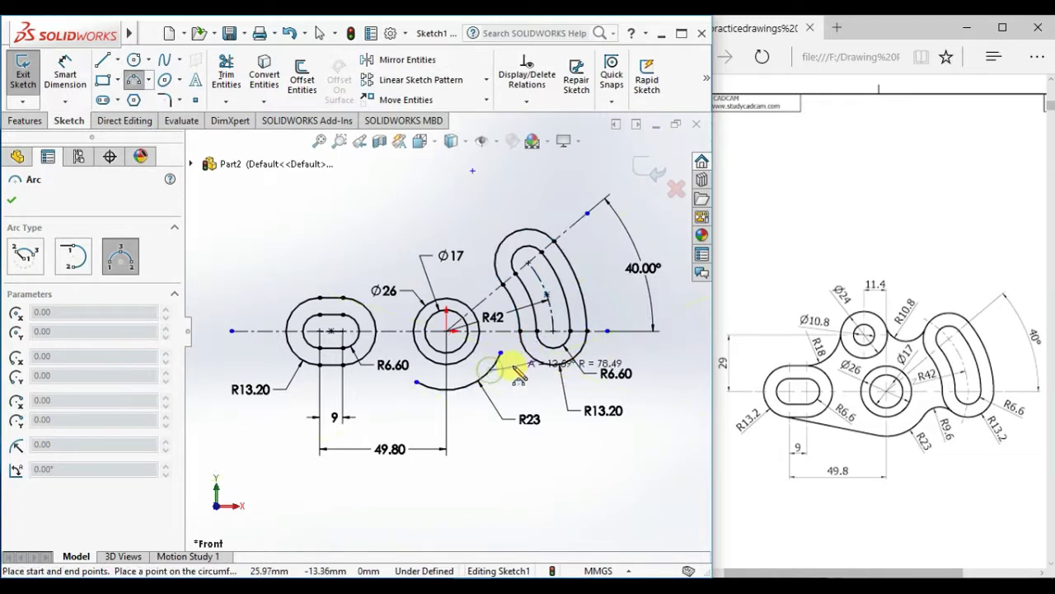
click(505, 368)
right_click(392, 210)
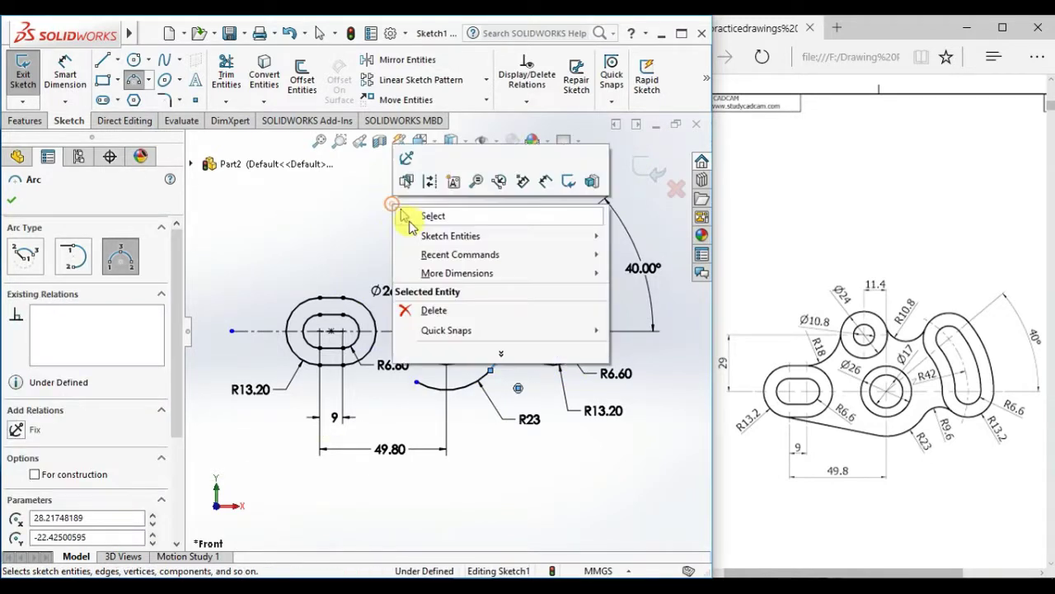
click(414, 216)
- Dimension the radius of the arc connecting the curved slot and the R23 arc at 9.6 mm
right_drag(517, 509, 494, 310)
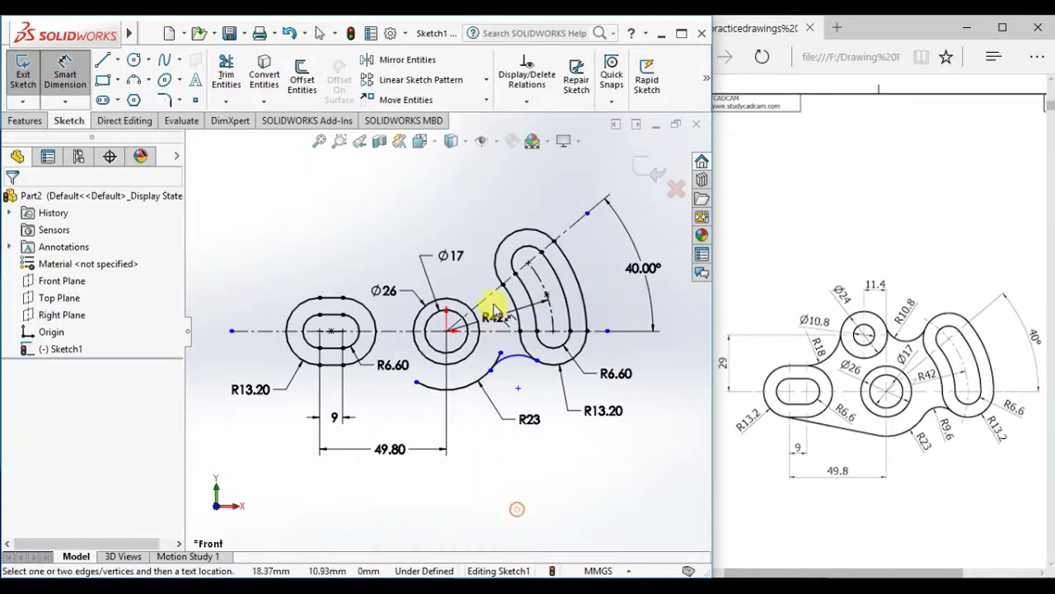
click(512, 367)
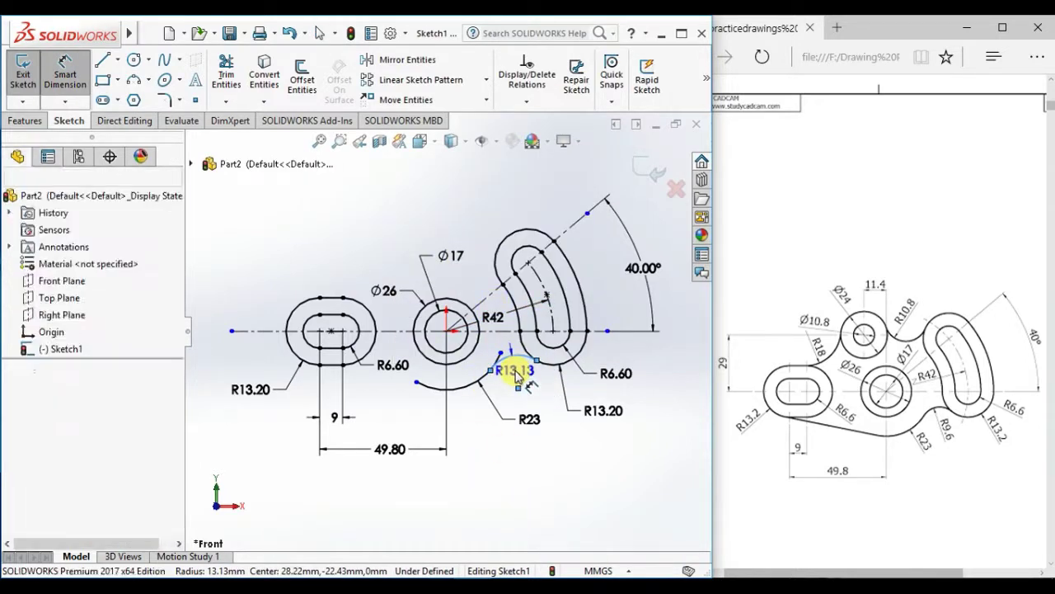
click(507, 372)
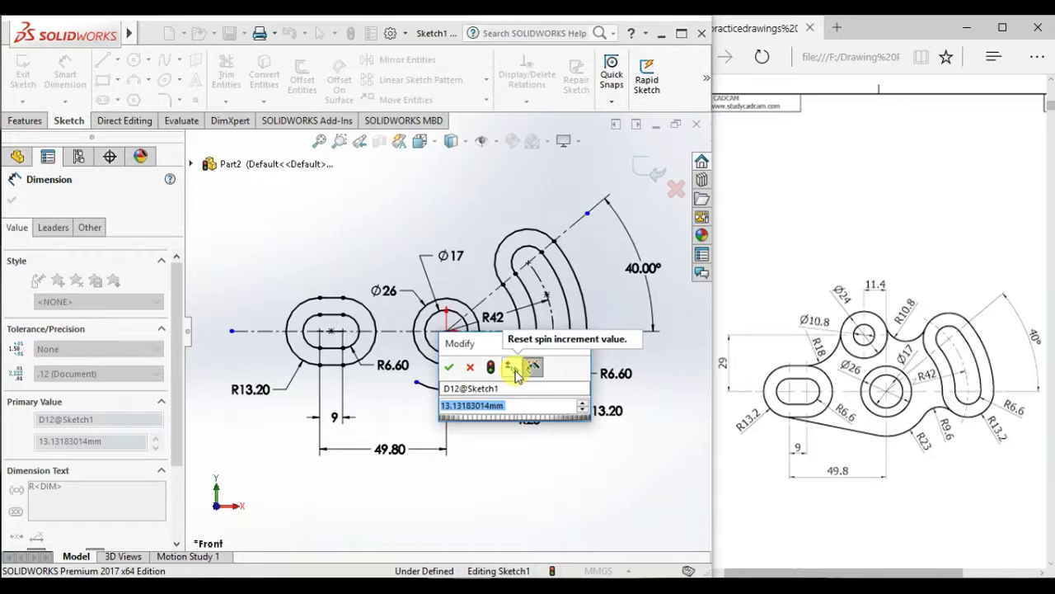
text(9.6)
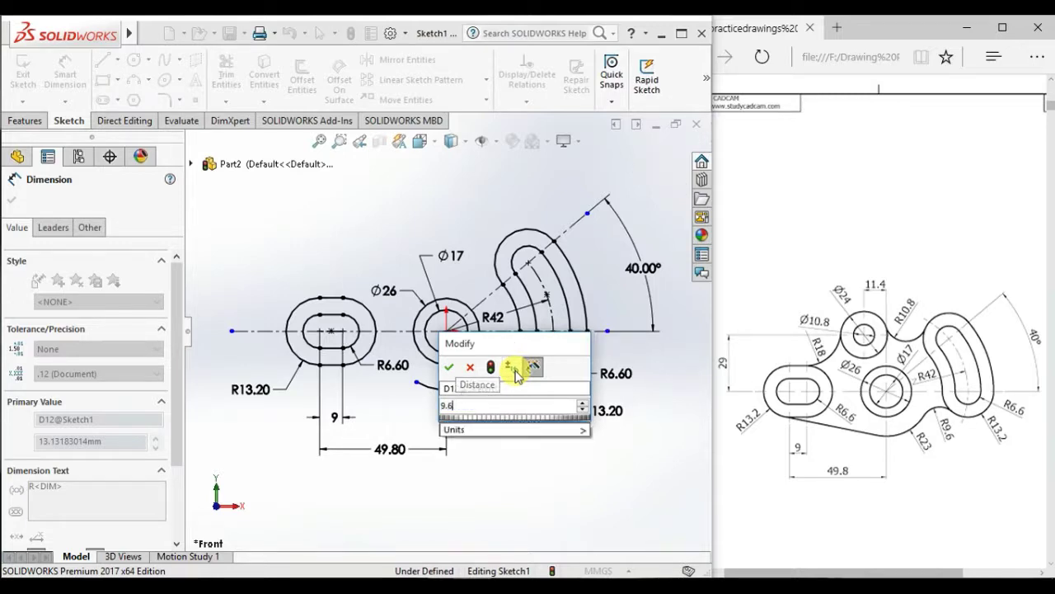
key(Return)
click(554, 472)
- Make the R9.6 connecting arc tangent to the lower outer end arc of the curved slot
scroll(540, 362, down, 5)
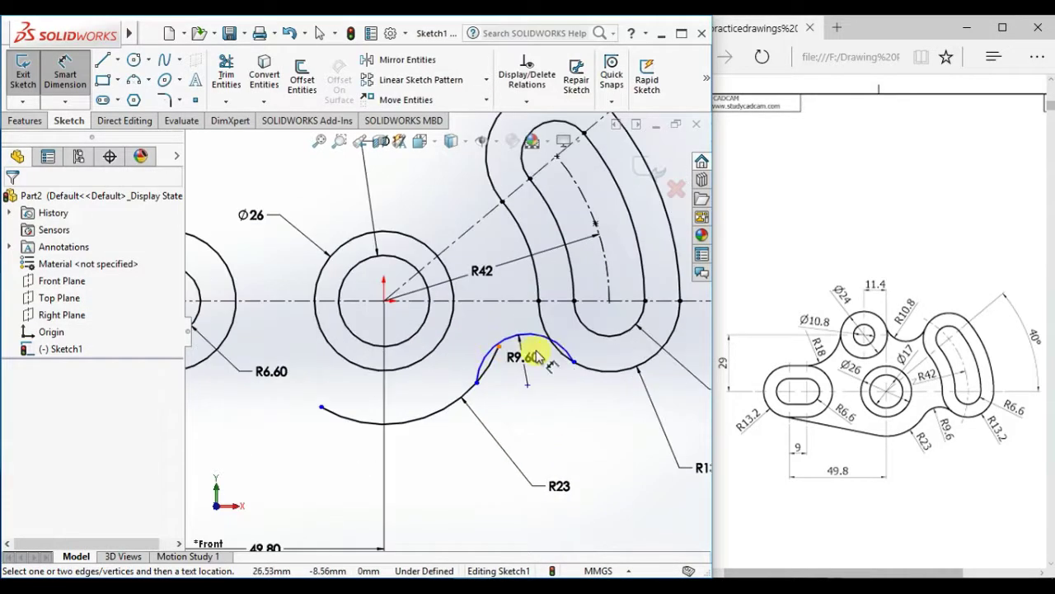
right_click(544, 425)
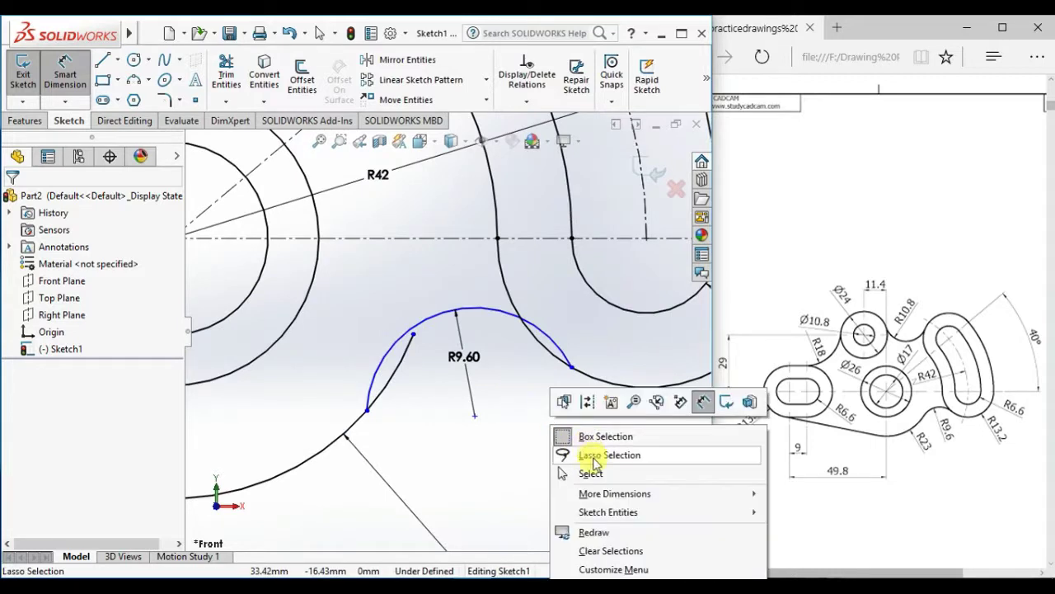
click(587, 472)
drag(528, 309, 529, 310)
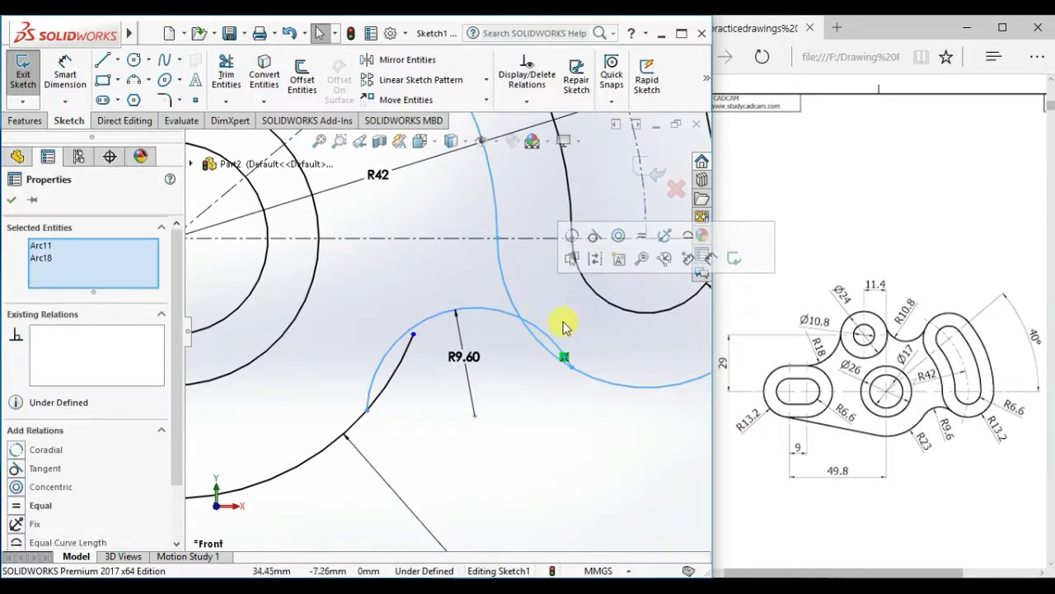
click(595, 238)
click(436, 454)
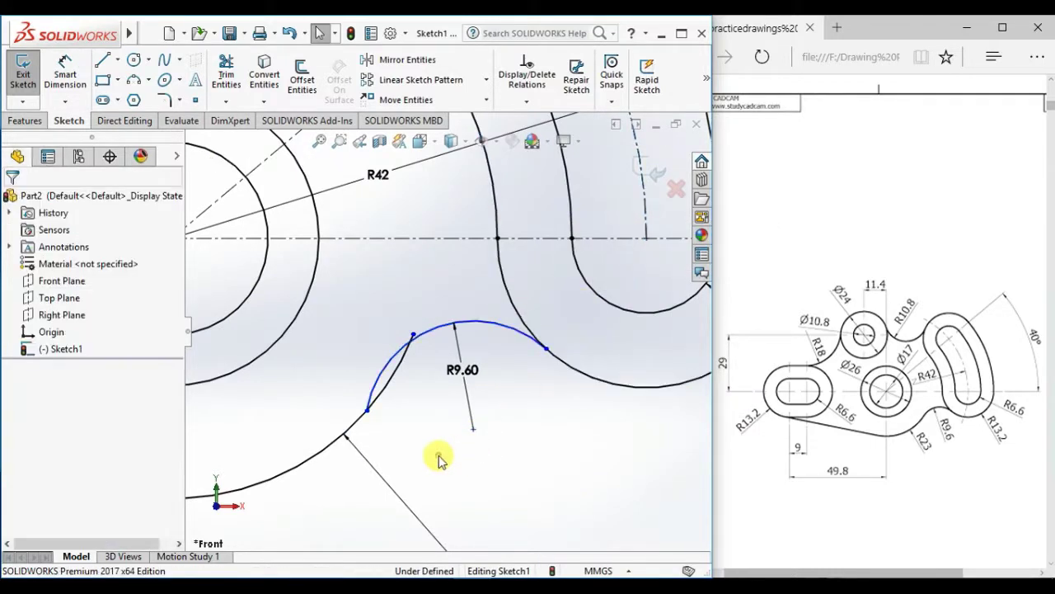
- Make the R9.6 connecting arc tangent to the R23 arc
drag(415, 420, 357, 367)
click(421, 293)
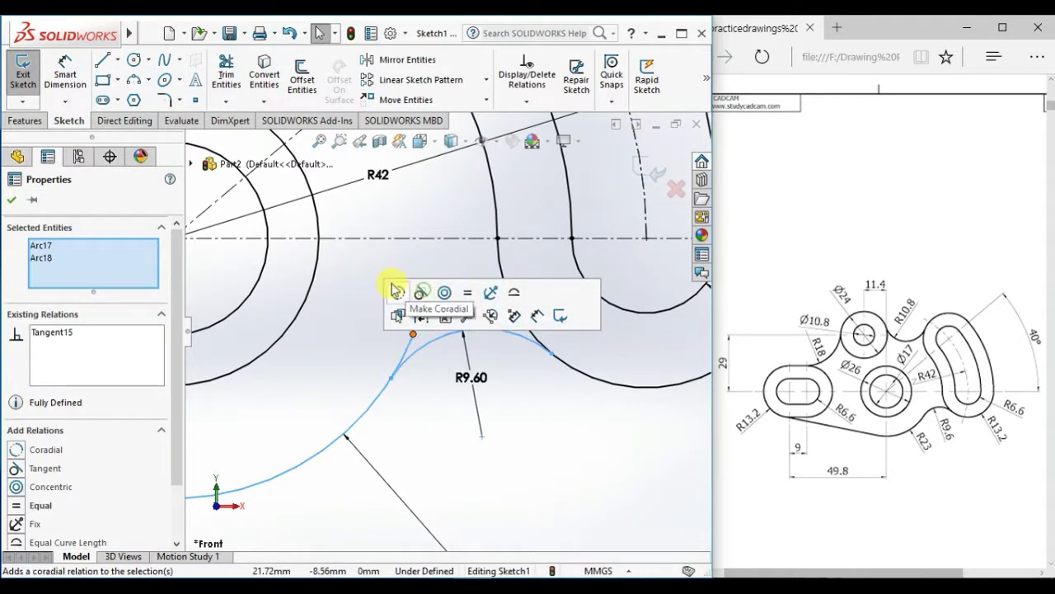
click(365, 268)
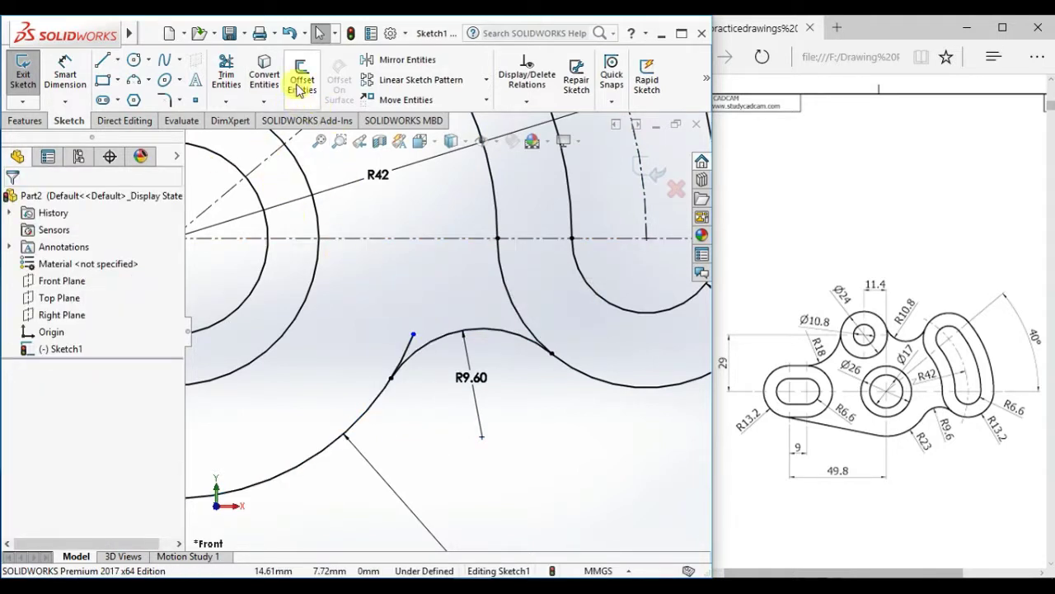
- Trim away the short piece of the R23 arc that extends past the R9.6 connecting arc
click(226, 73)
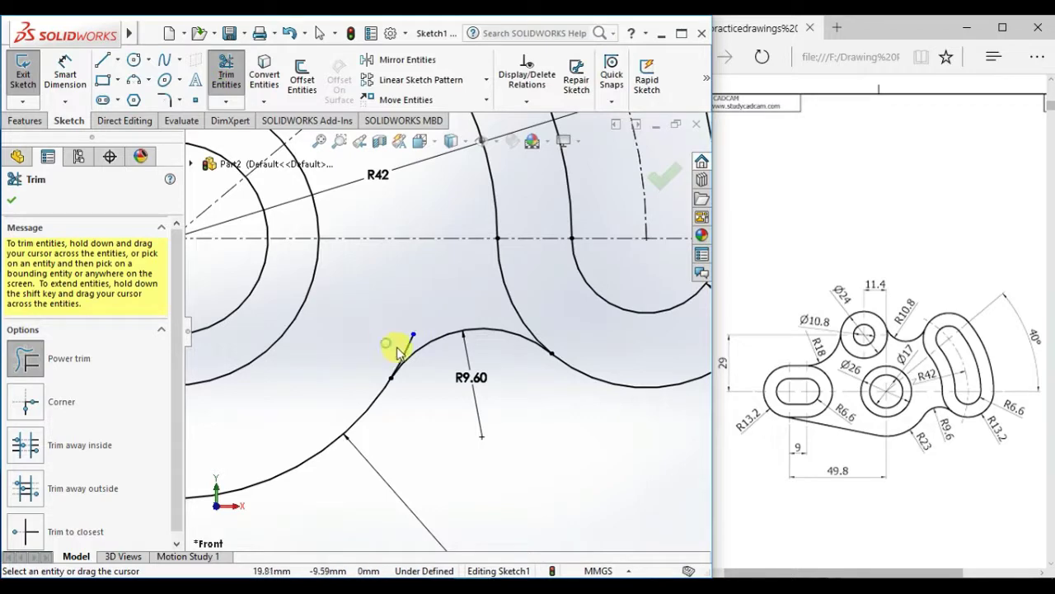
scroll(486, 328, up, 10)
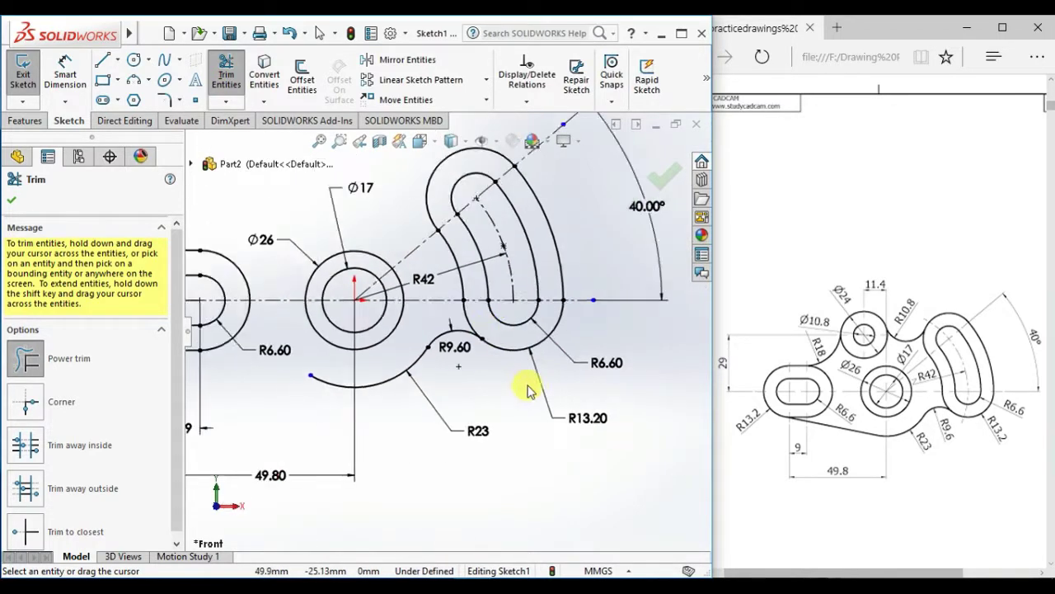
scroll(326, 368, up, 3)
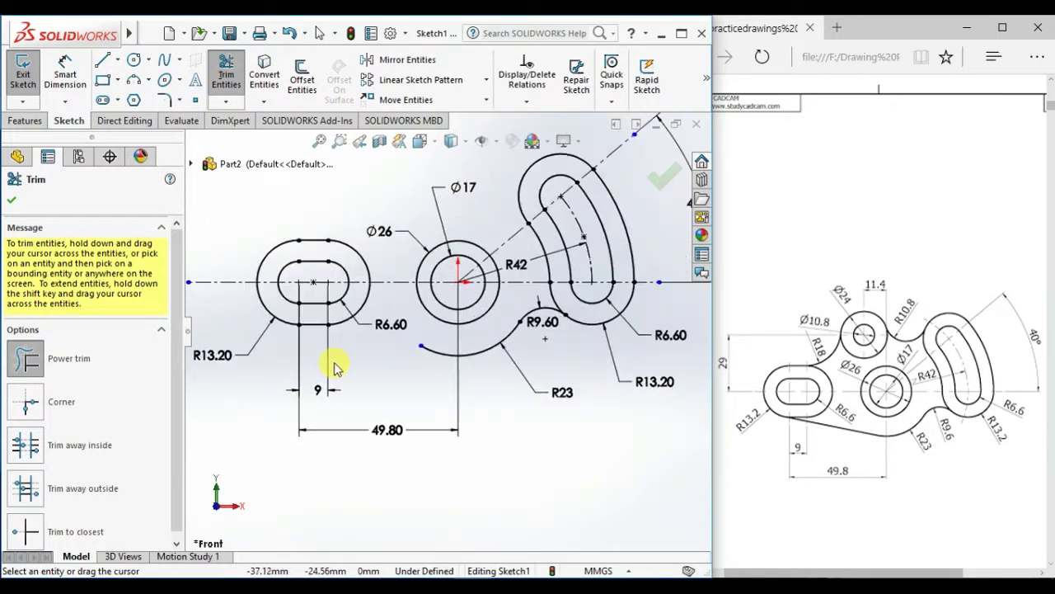
key(Escape)
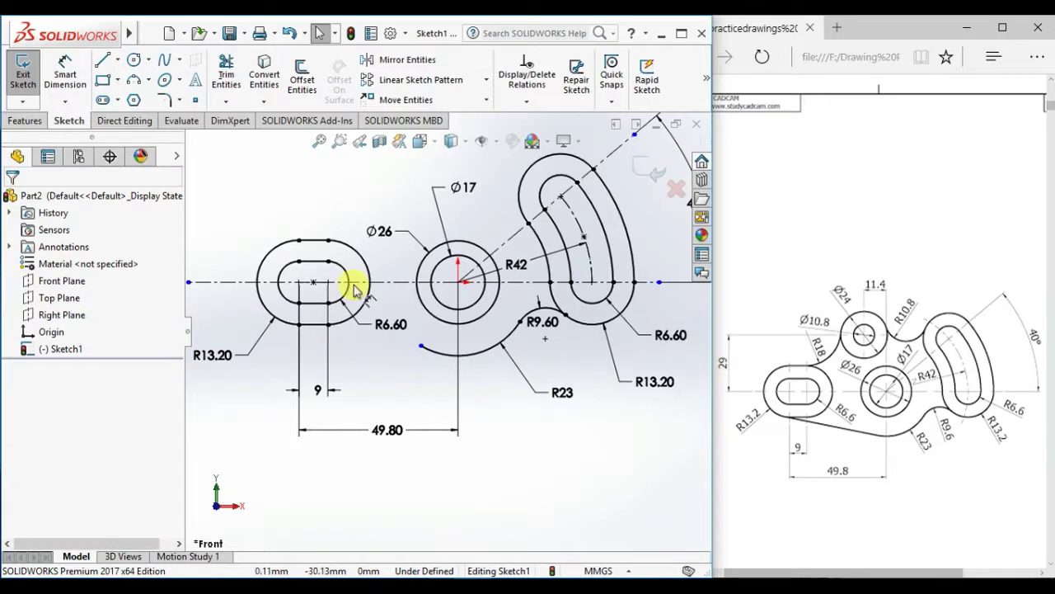
- Draw a line about 39 mm long from the outer straight slot's lower left tangent point to the R23 arc's free left end
click(101, 61)
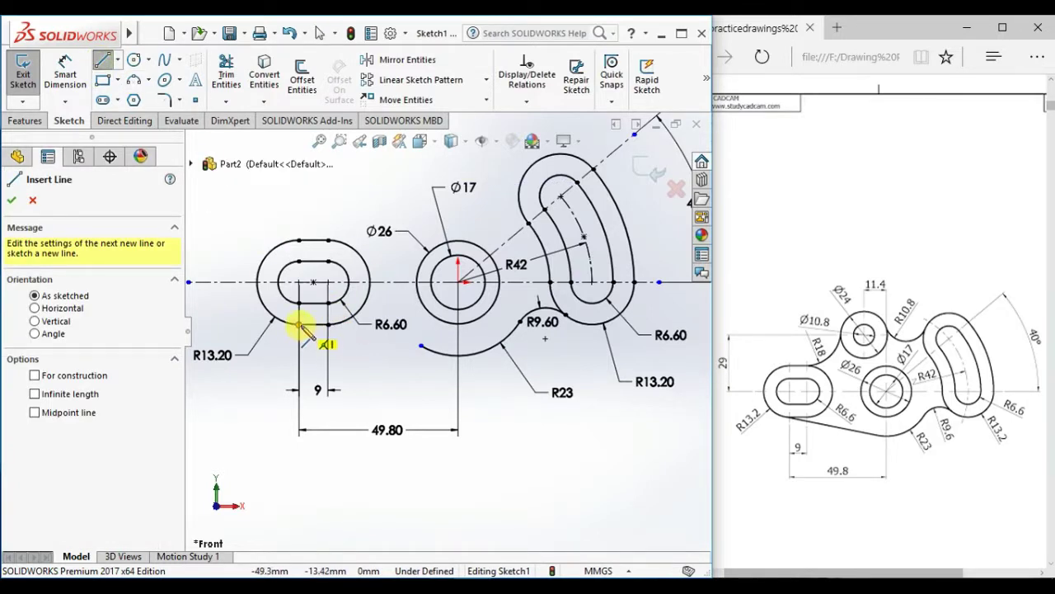
mouse_move(300, 326)
mouse_down()
mouse_move(367, 300)
mouse_move(421, 346)
mouse_up()
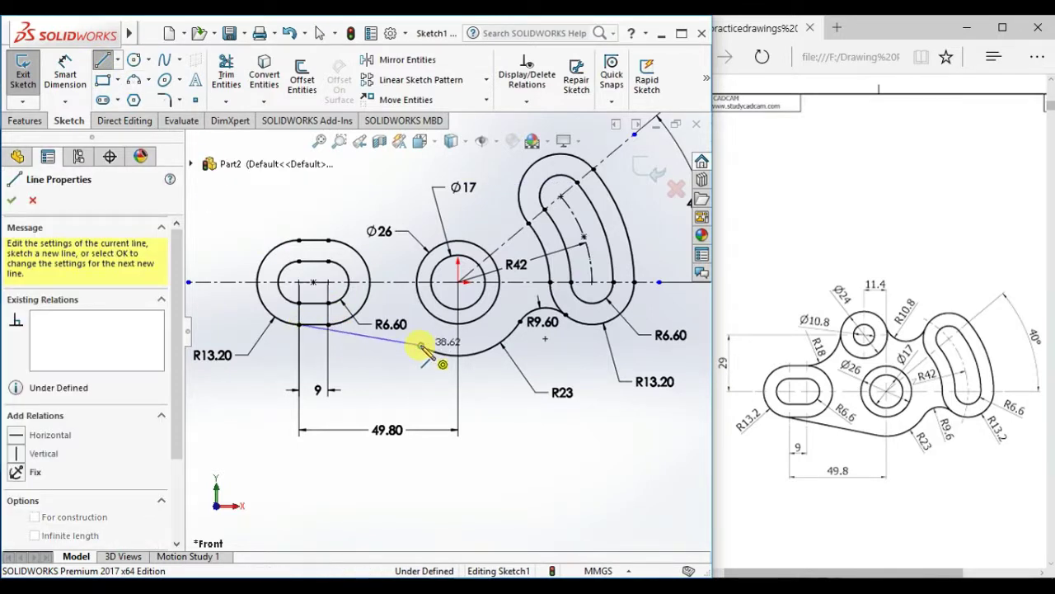
right_click(381, 369)
click(396, 373)
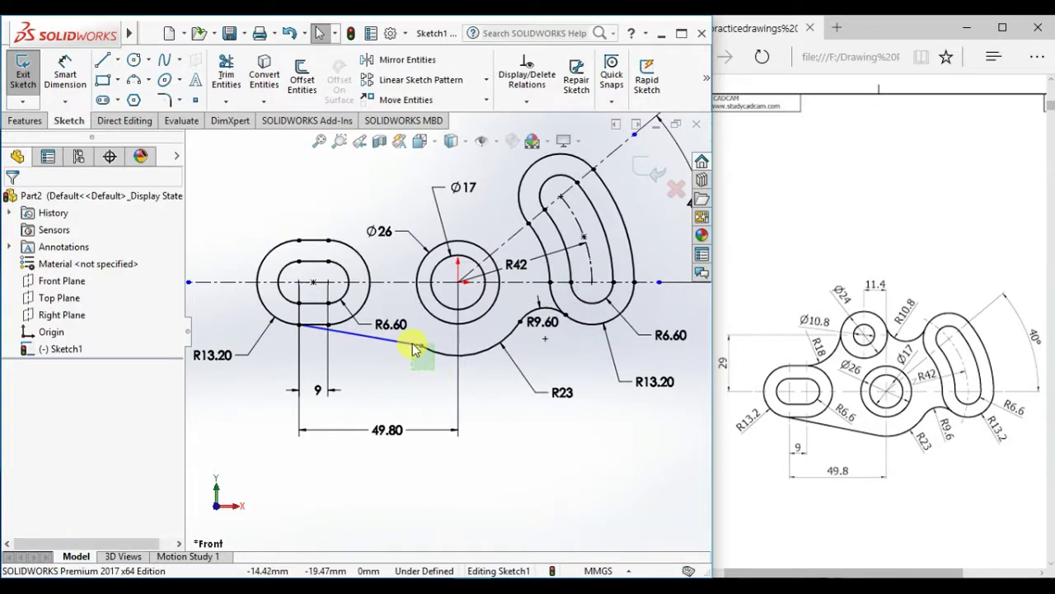
- Make the new sloping line tangent to the R23 arc
ctrl+click(449, 355)
click(457, 277)
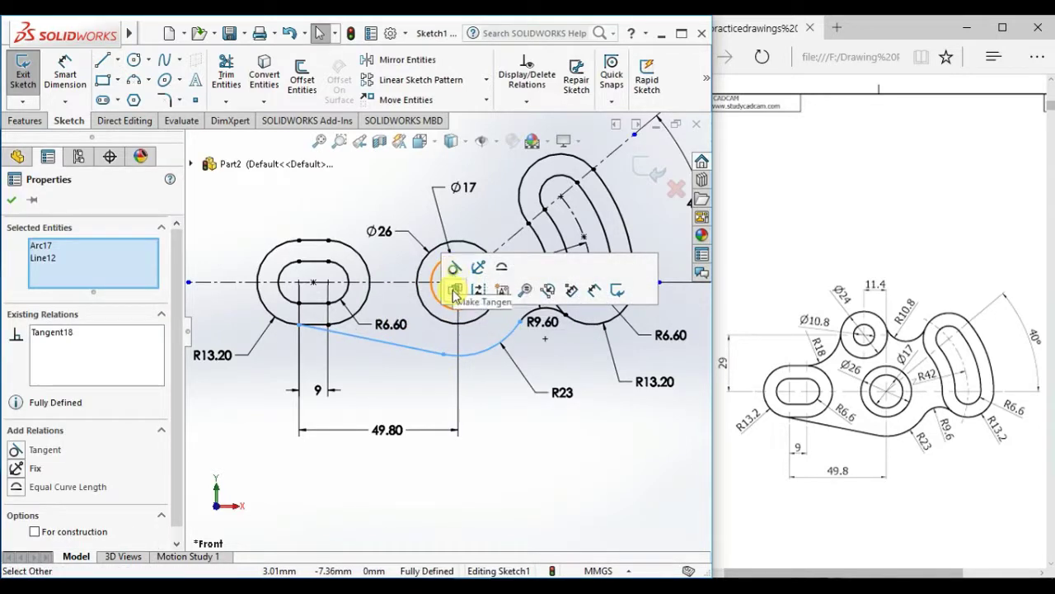
click(509, 481)
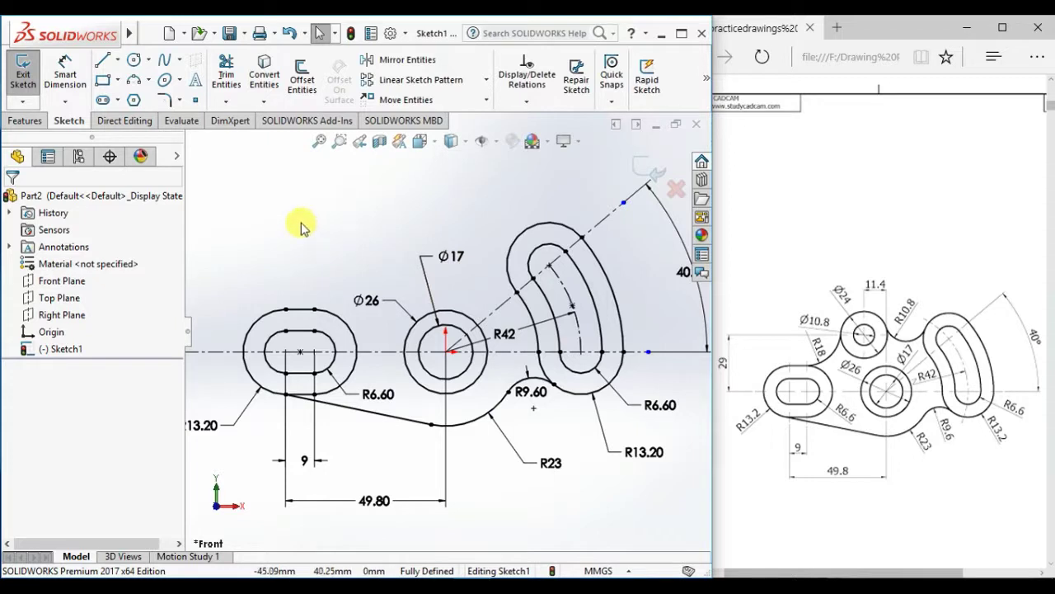
- Draw two concentric circles centred about 21.5 mm left of and 35.5 mm above the origin
right_drag(301, 223, 473, 198)
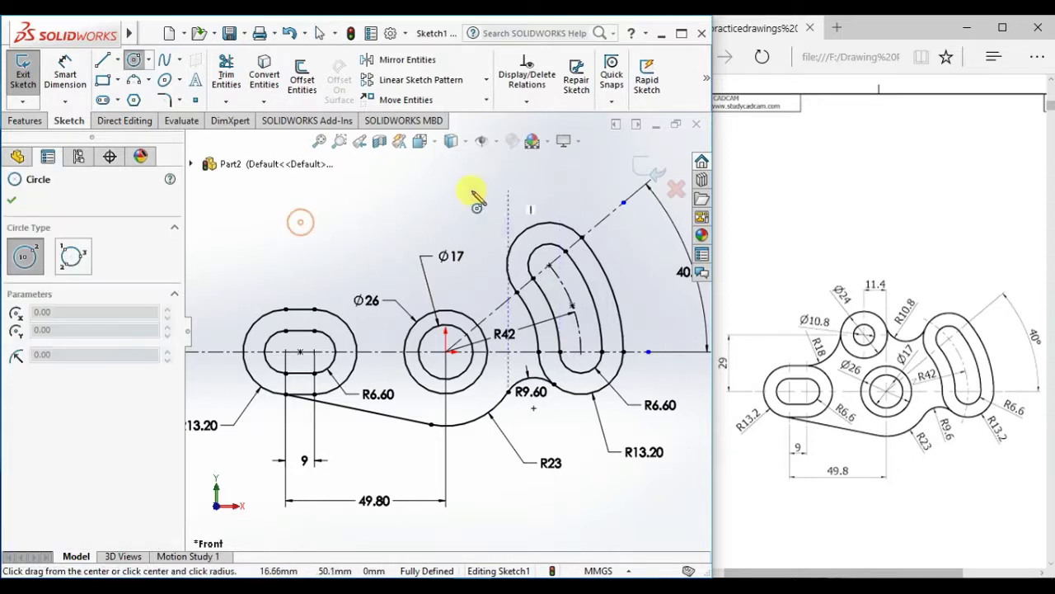
click(377, 238)
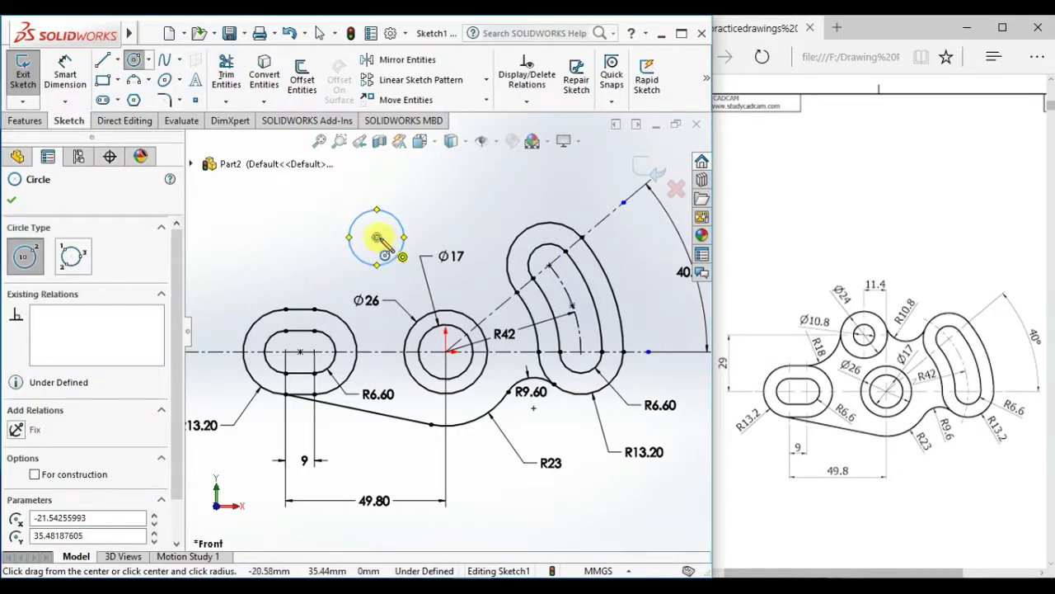
click(404, 274)
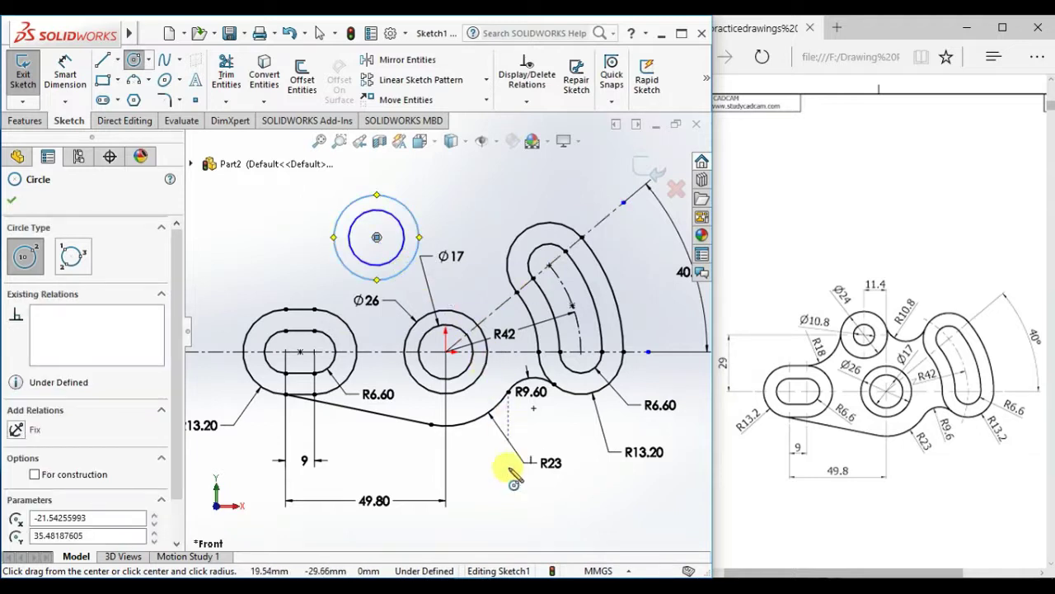
- Dimension the inner circle of the upper concentric pair with a diameter of 10 mm
right_drag(510, 535, 483, 273)
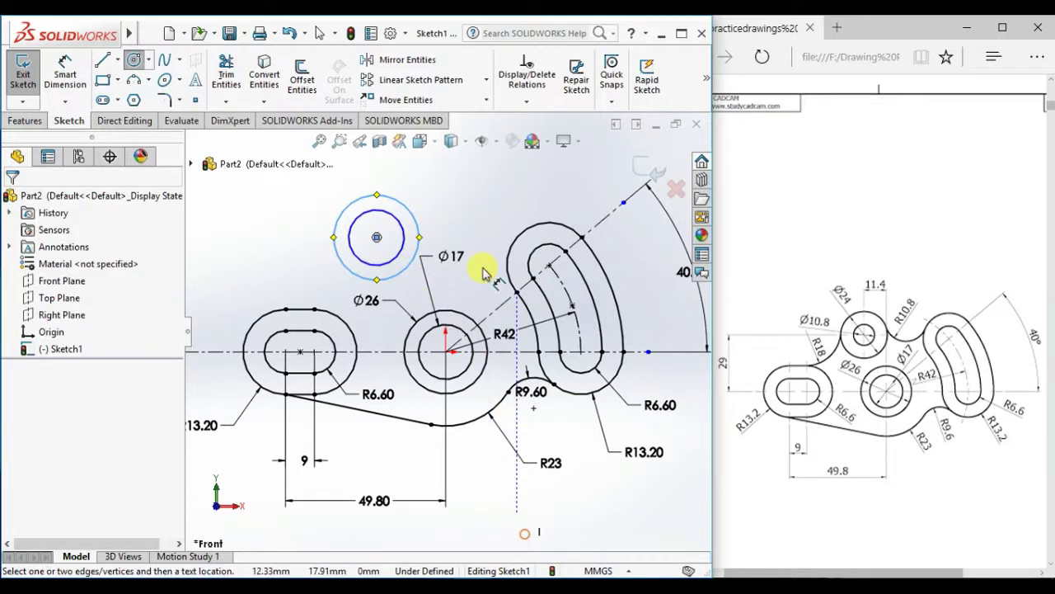
click(351, 243)
click(278, 208)
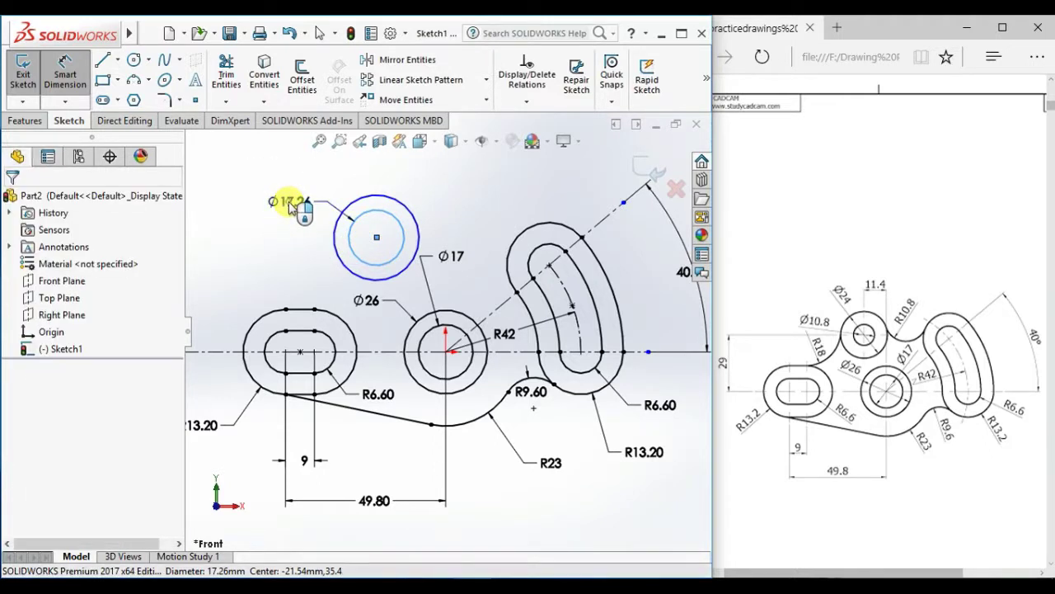
text(10)
key(Return)
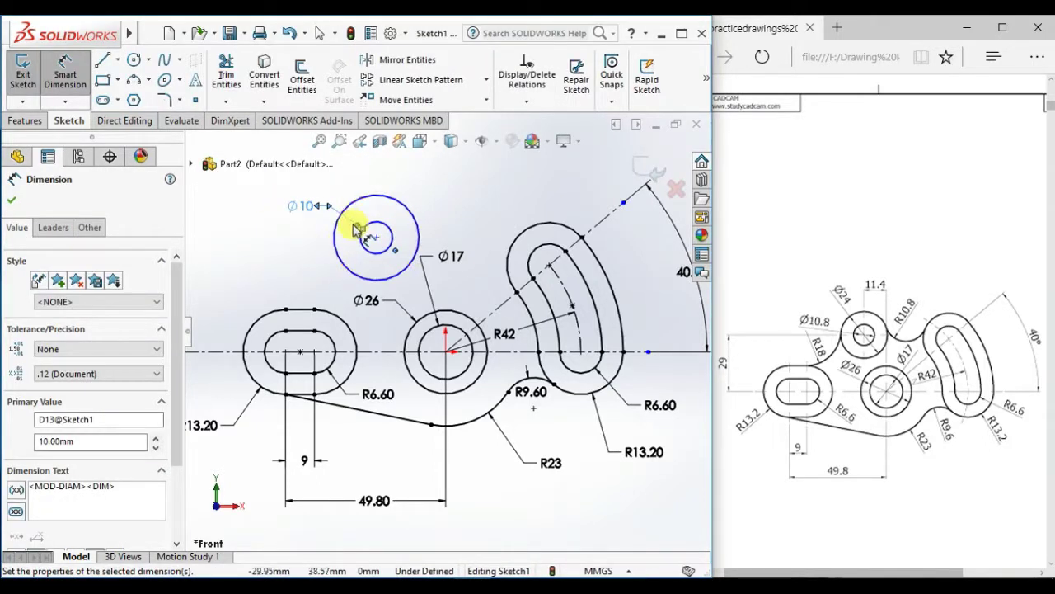
- Dimension the outer circle of the upper concentric pair with a diameter of 24 mm
click(359, 206)
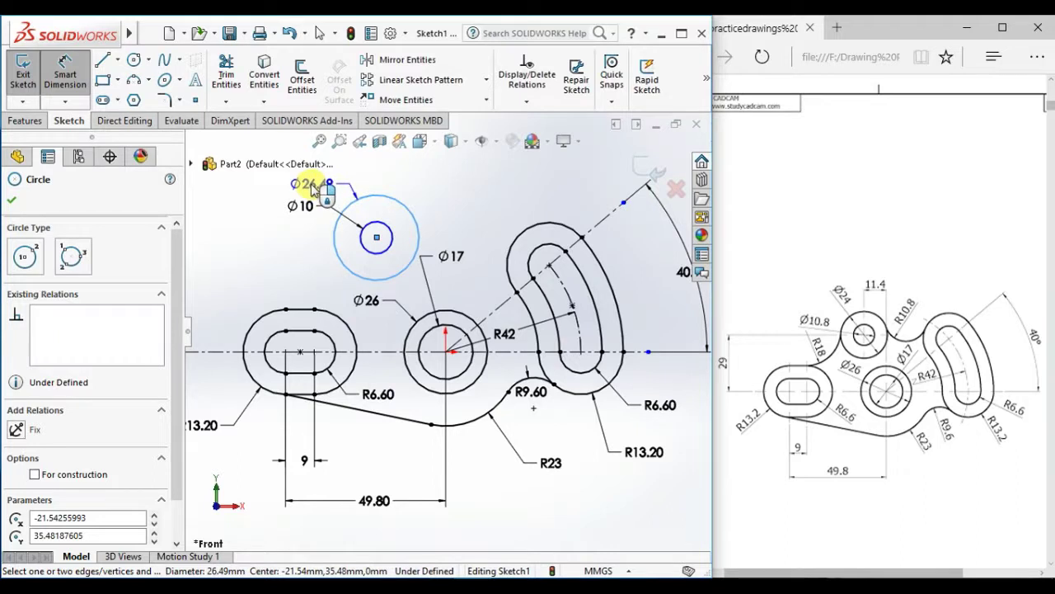
click(311, 188)
text(24)
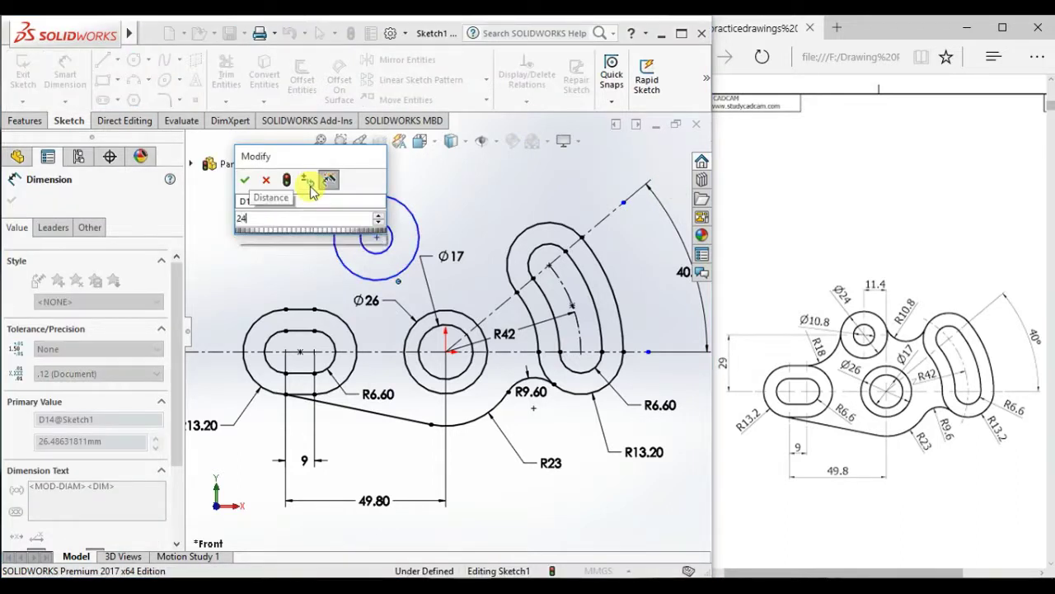
key(Return)
click(508, 512)
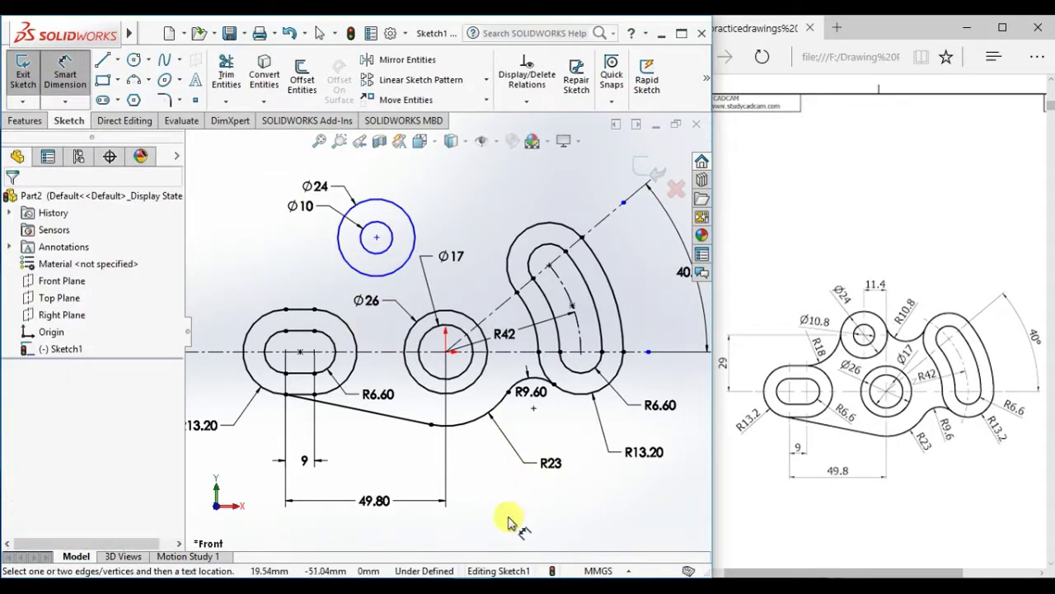
- Set the horizontal distance between the origin and the upper circles' centre to 11.4 mm
click(445, 352)
click(376, 237)
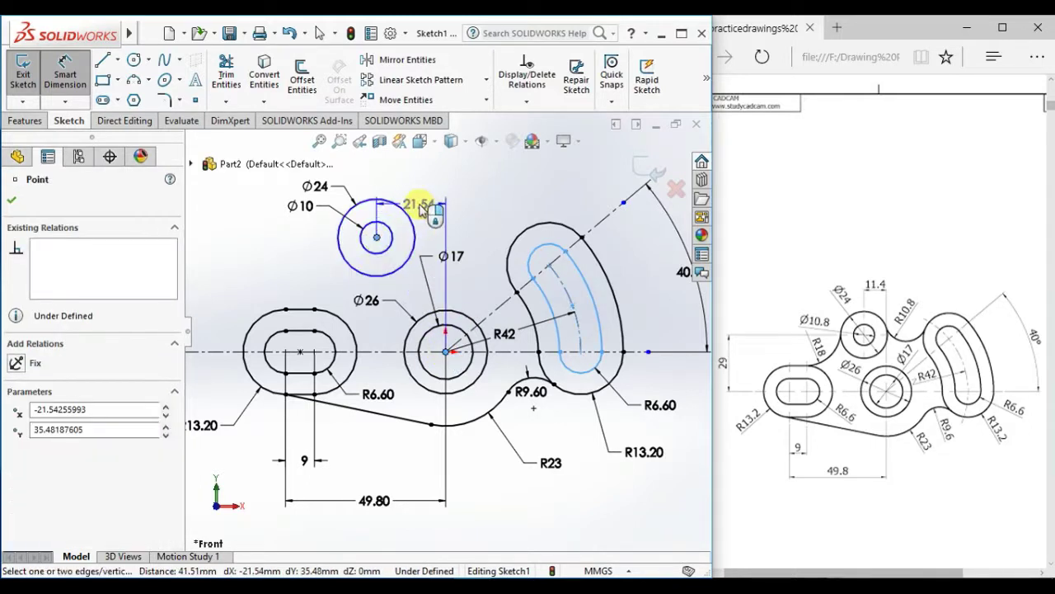
click(408, 187)
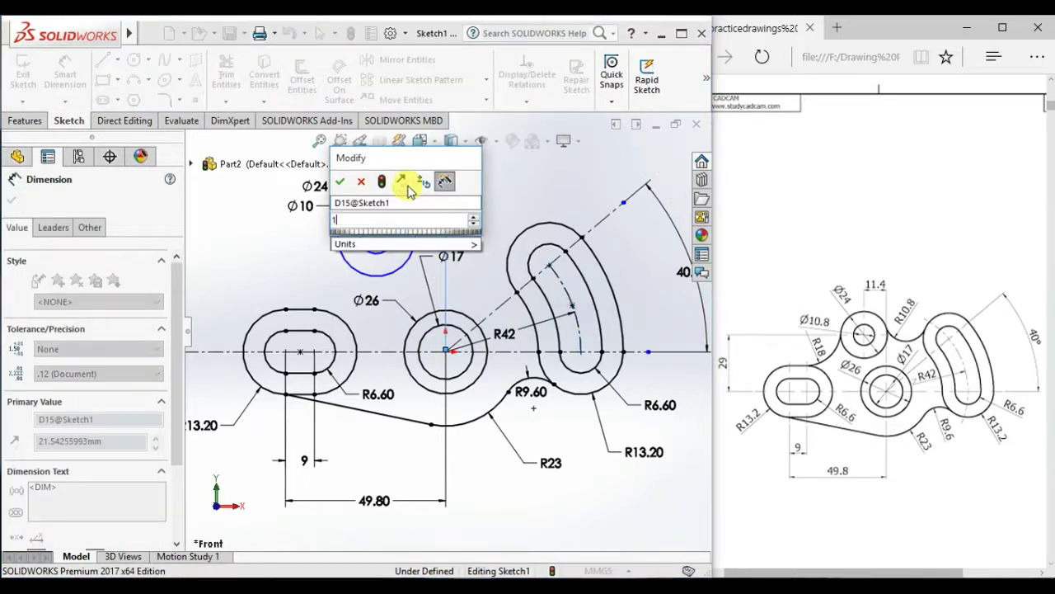
text(11.4)
key(Return)
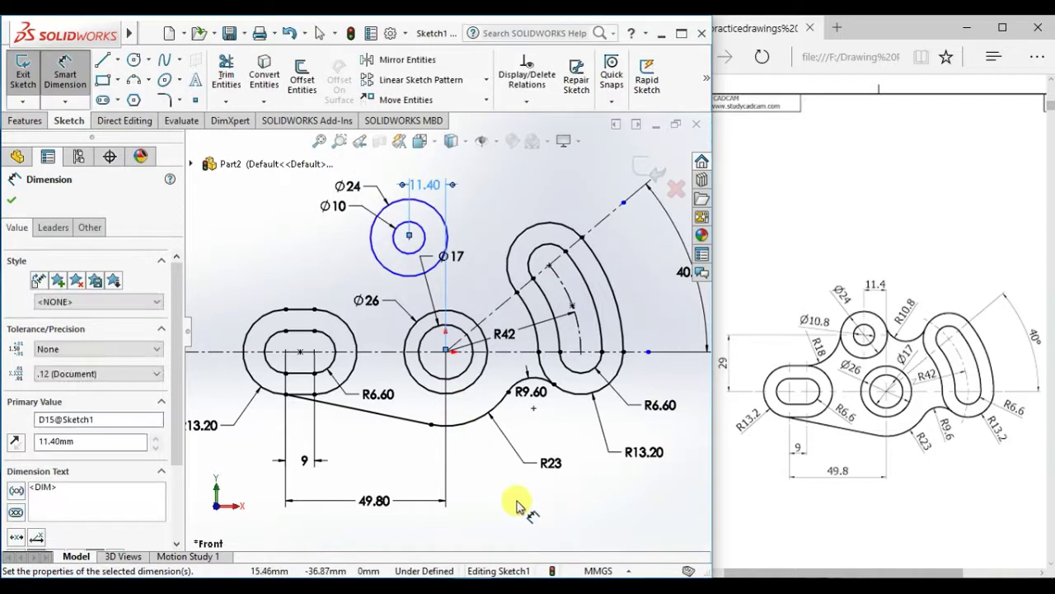
click(519, 502)
- Set the vertical distance between the upper circles' centre and the origin to 29 mm
click(408, 238)
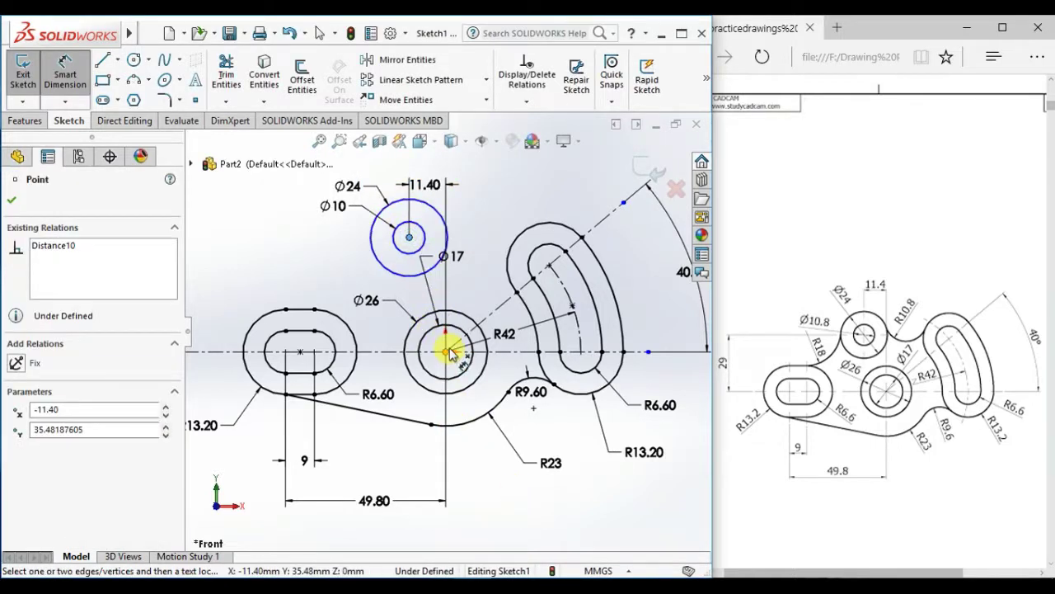
click(447, 353)
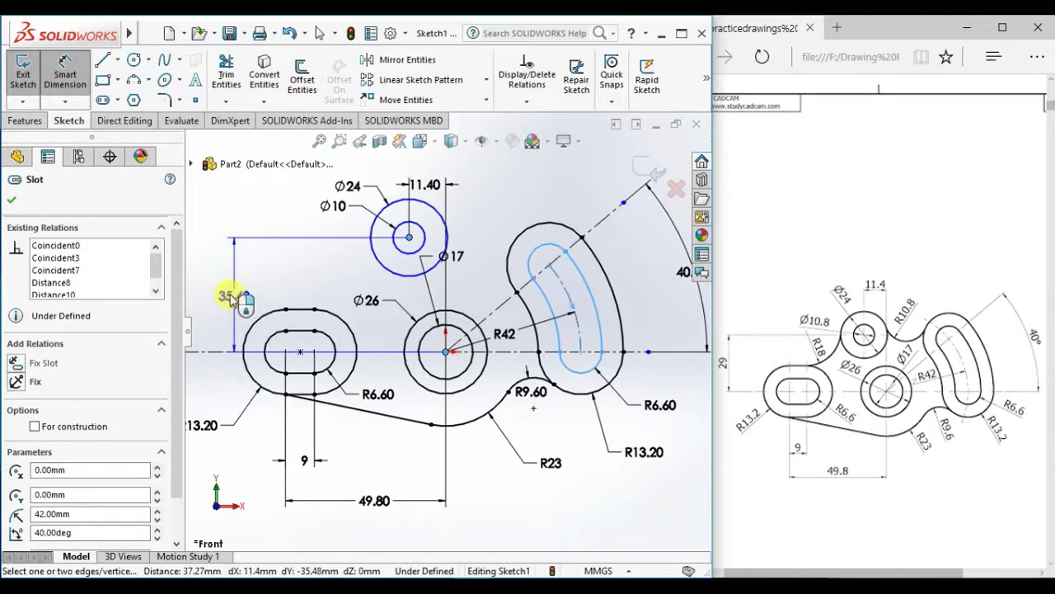
click(222, 292)
text(2)
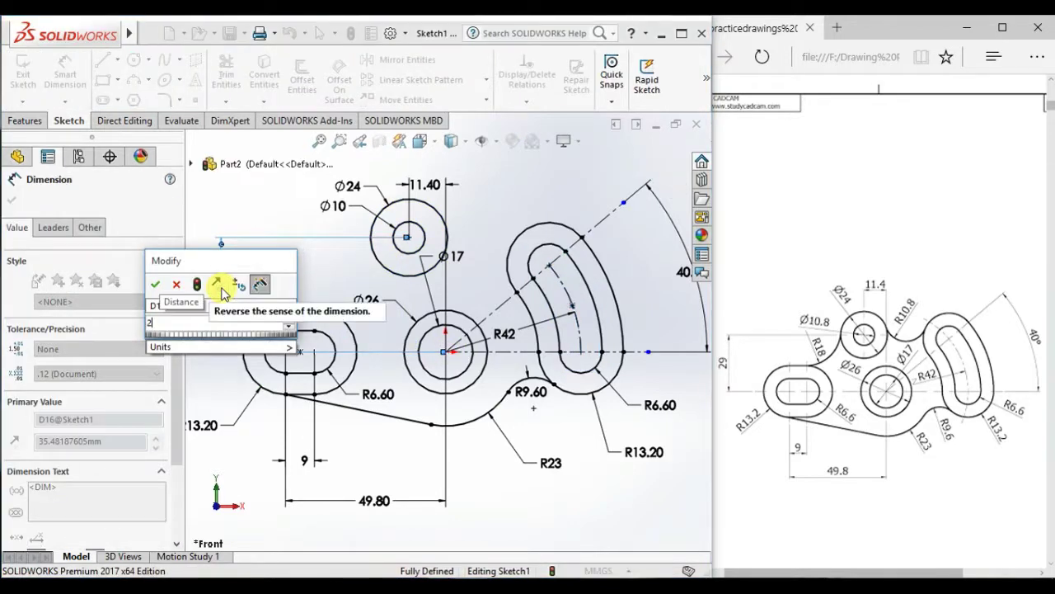
text(9)
key(Return)
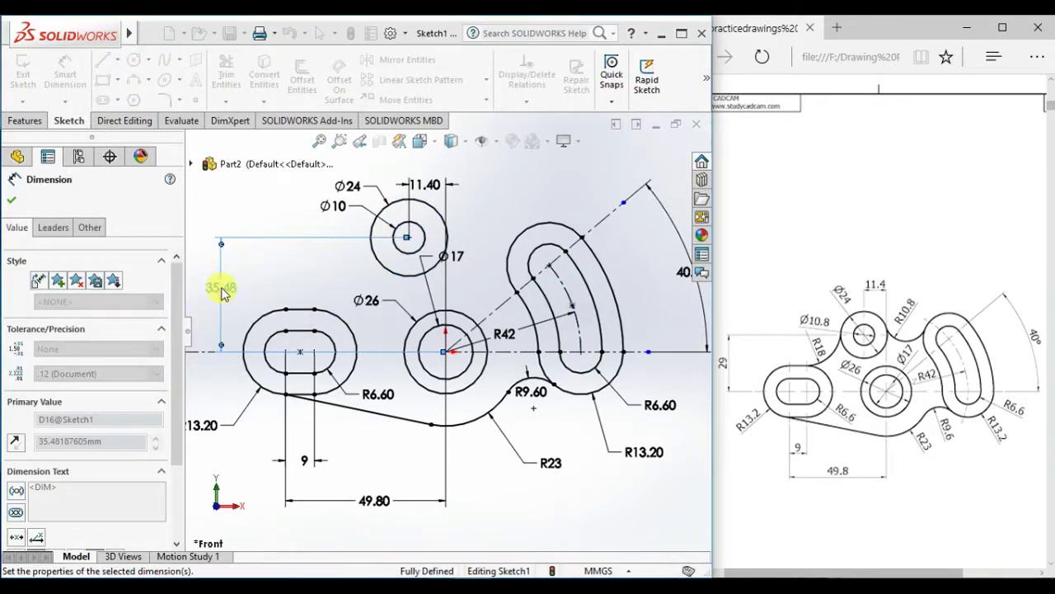
click(478, 488)
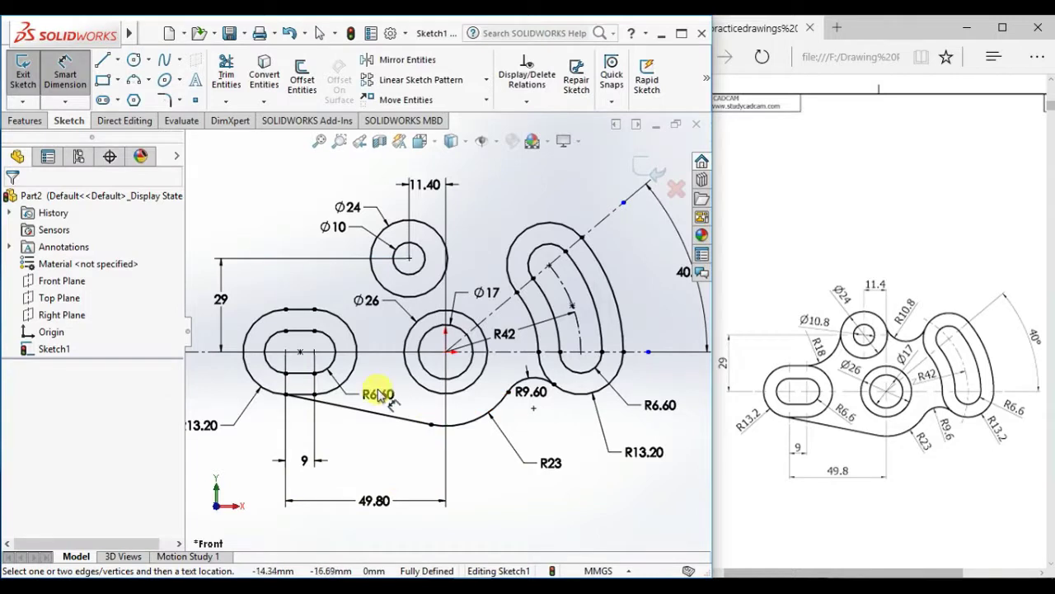
- Draw a downward-bulging 3-point arc of about 31 mm radius from the 24 mm circle's upper right to the curved slot's outer top arc
click(149, 81)
click(144, 139)
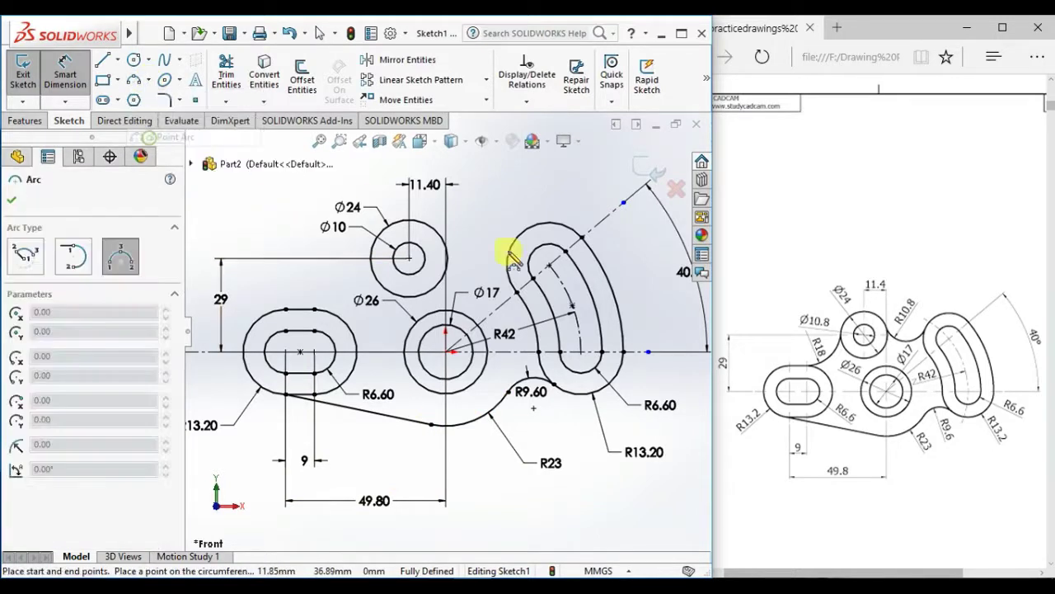
click(441, 231)
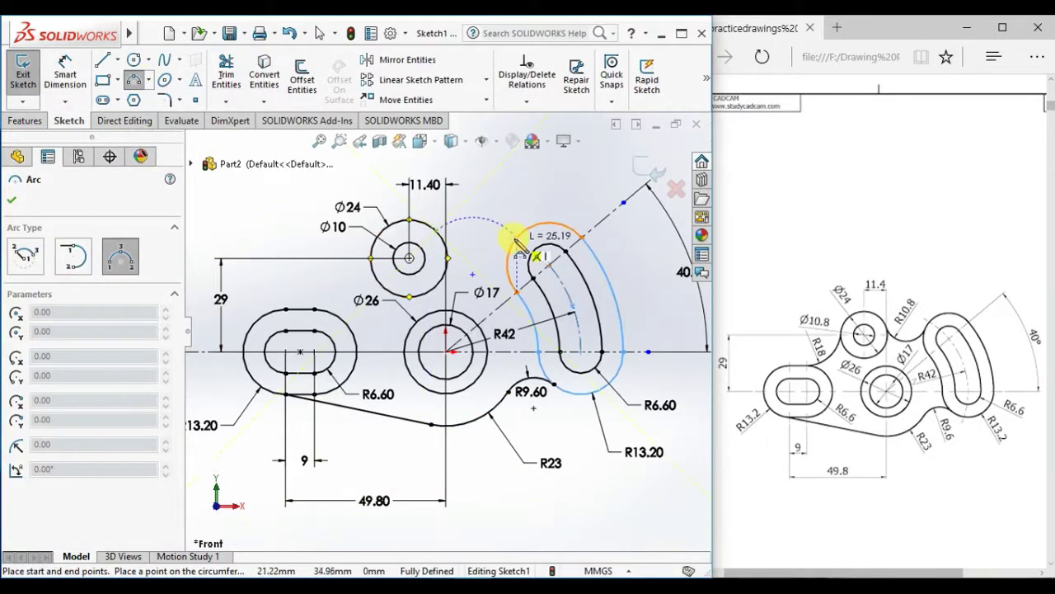
click(532, 226)
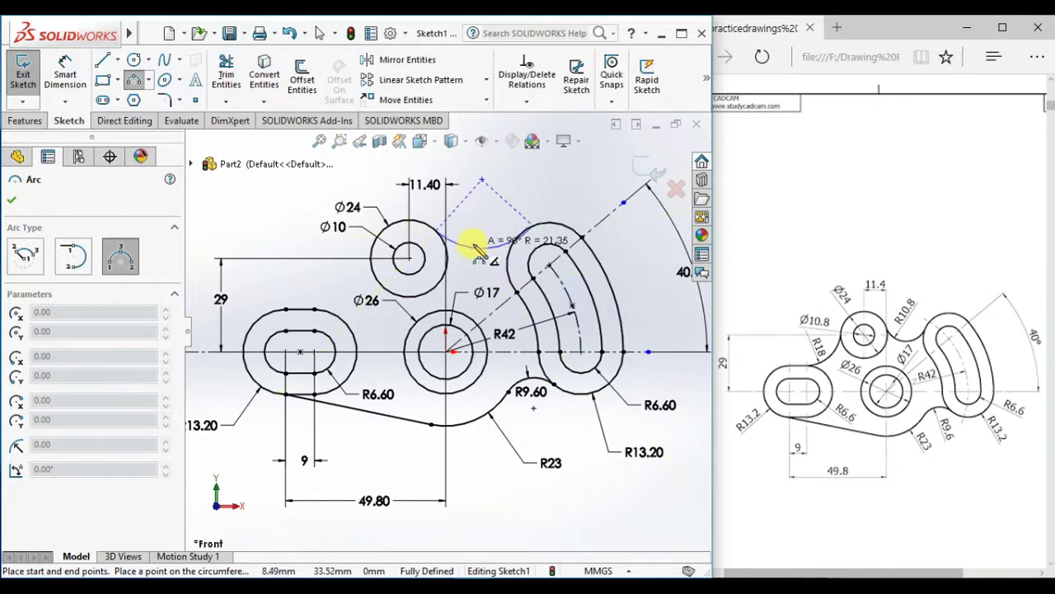
click(479, 240)
right_click(493, 202)
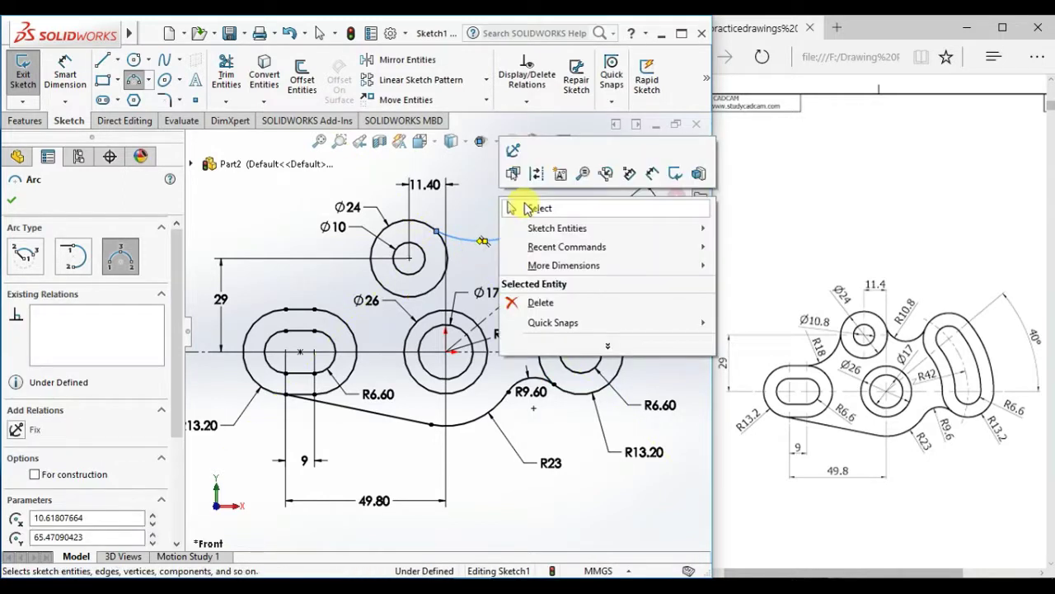
click(515, 208)
- Make the new connecting arc tangent to the curved slot's outer end arc and to the 24 mm circle
ctrl+click(522, 227)
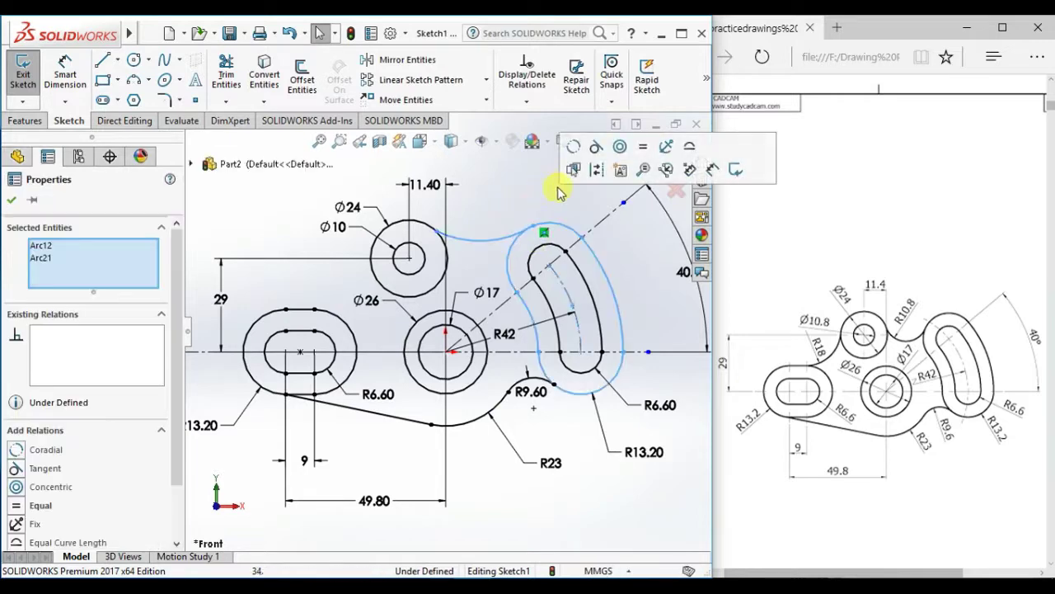
click(596, 148)
click(515, 191)
scroll(398, 255, down, 5)
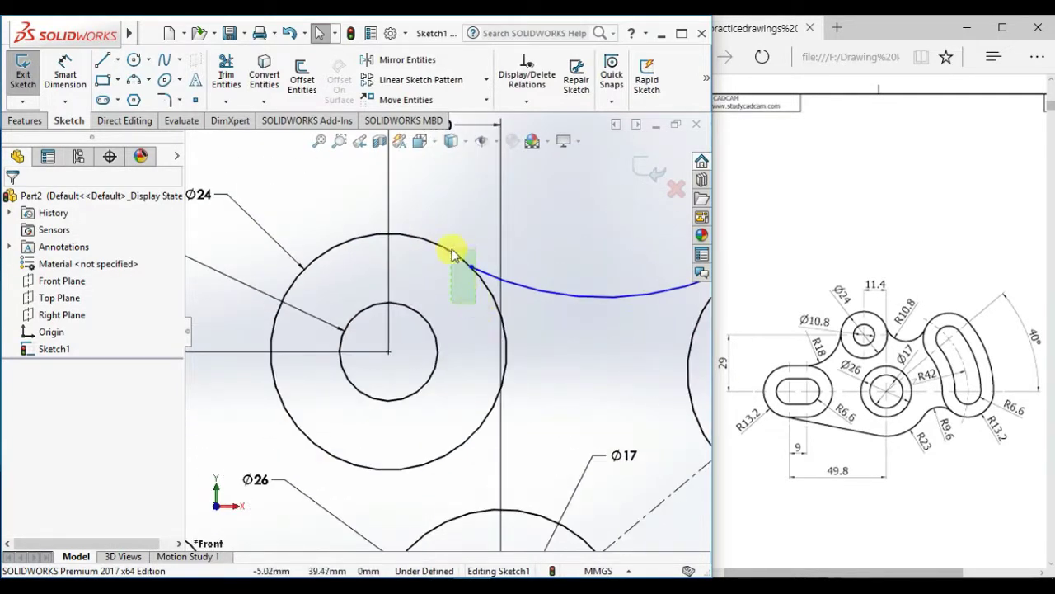
click(451, 250)
ctrl+click(479, 272)
click(523, 179)
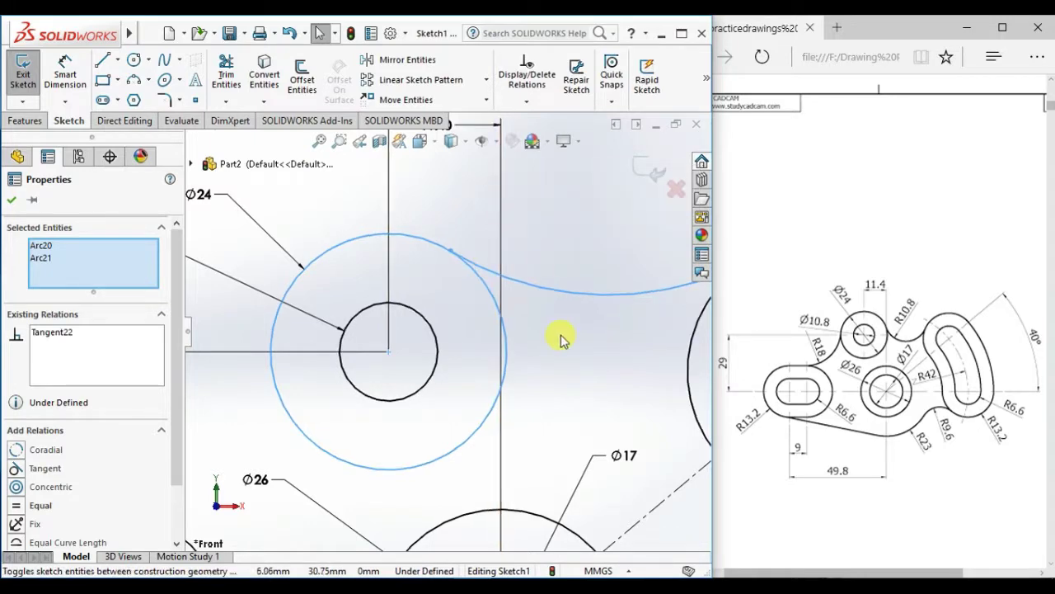
click(560, 338)
- Set the upper connecting arc's radius to 10.8 mm and place its dimension text above the arc
scroll(553, 334, up, 5)
right_drag(540, 264, 567, 143)
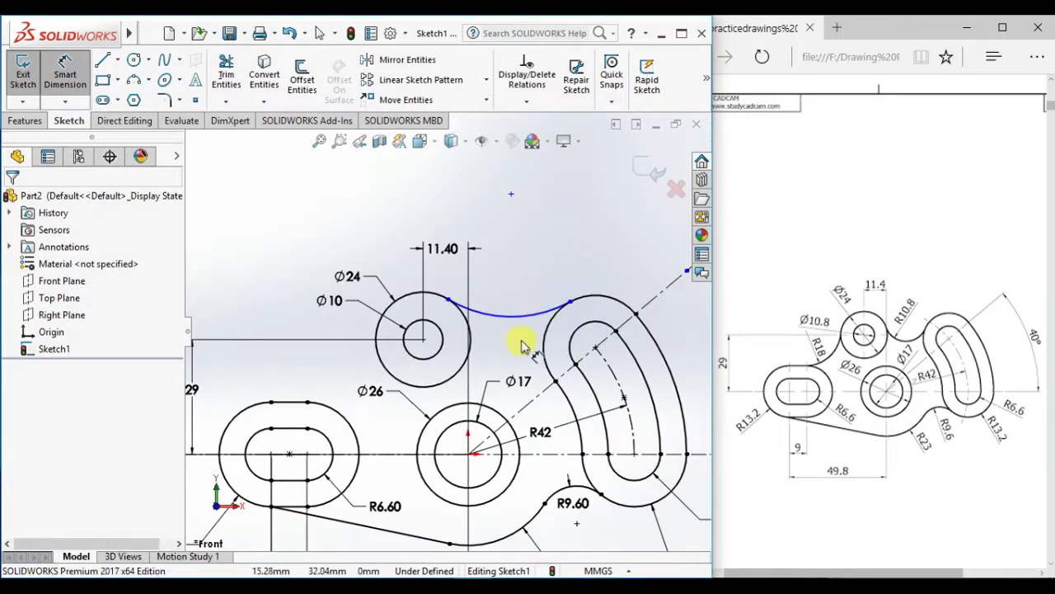
click(514, 322)
click(514, 297)
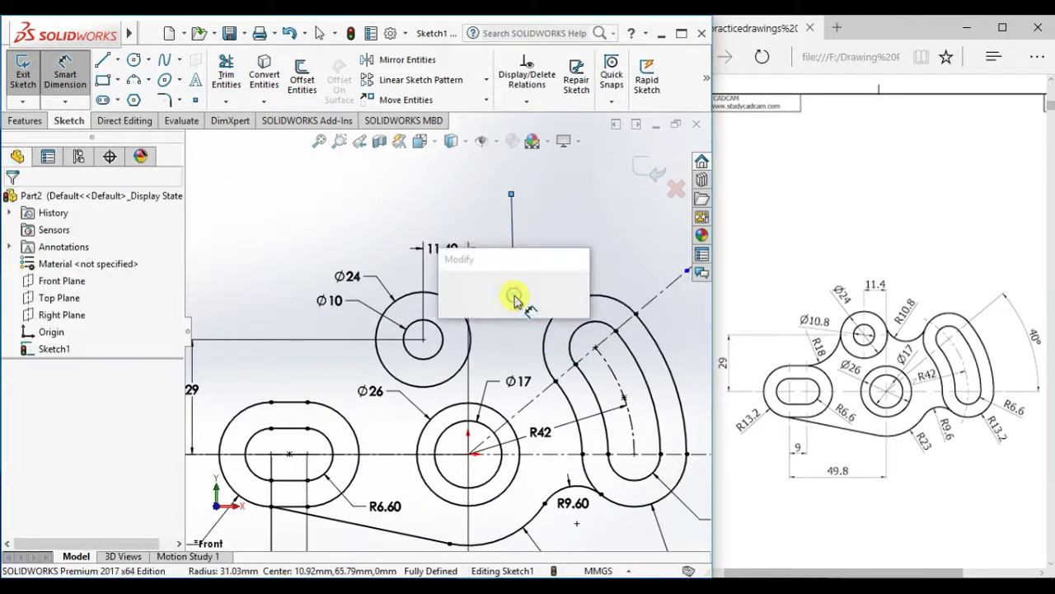
text(10.8)
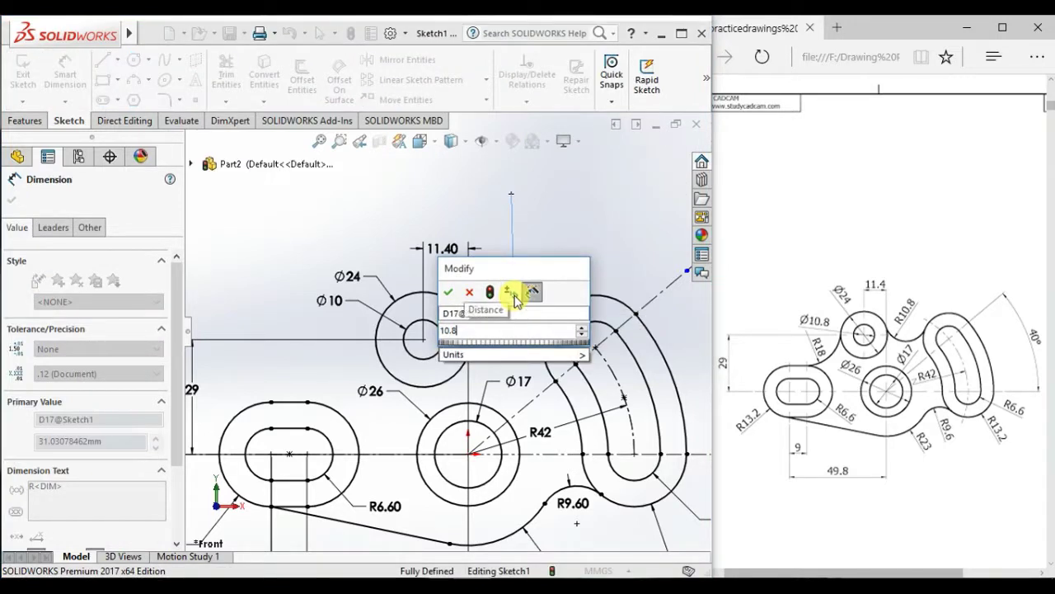
key(Return)
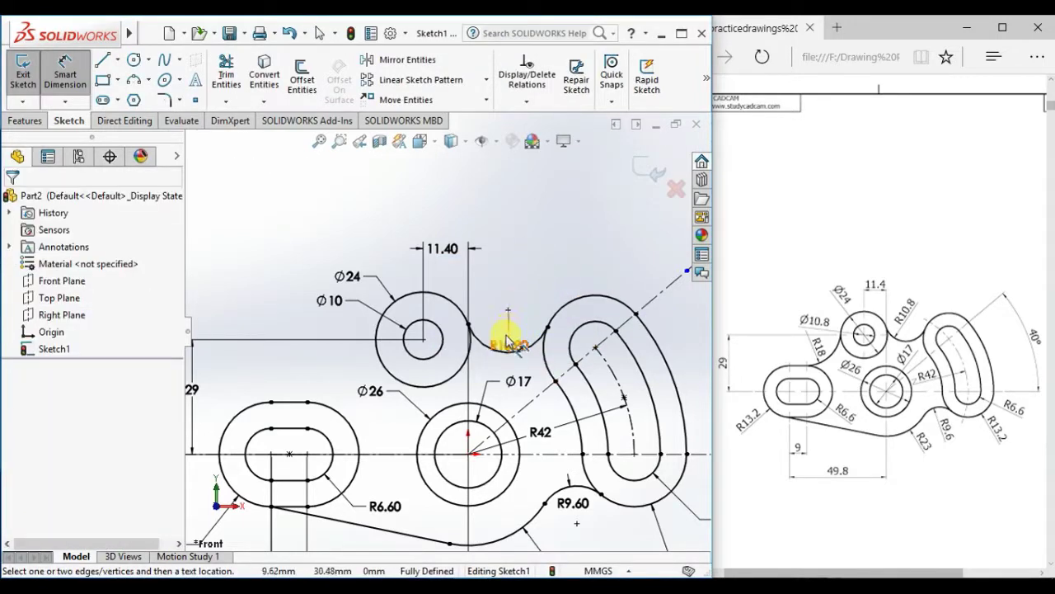
mouse_move(503, 334)
mouse_down()
mouse_move(495, 323)
mouse_move(550, 279)
mouse_up()
- Draw a 3-point arc of about 24.5 mm radius from the outer straight slot's upper right tangent point to the 24 mm circle's left side
scroll(600, 330, down, 3)
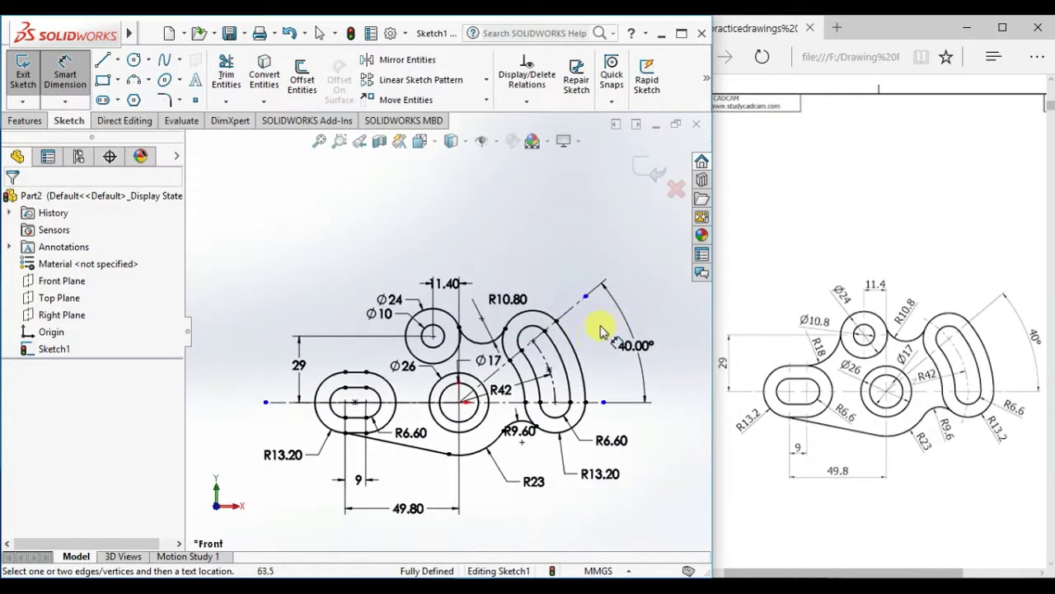
scroll(301, 362, up, 3)
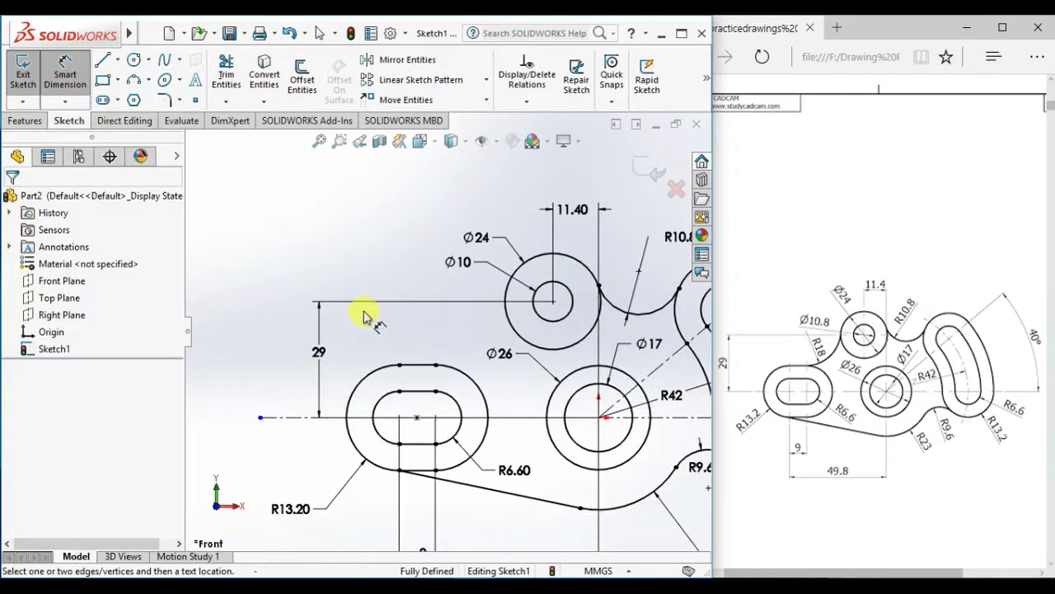
click(136, 80)
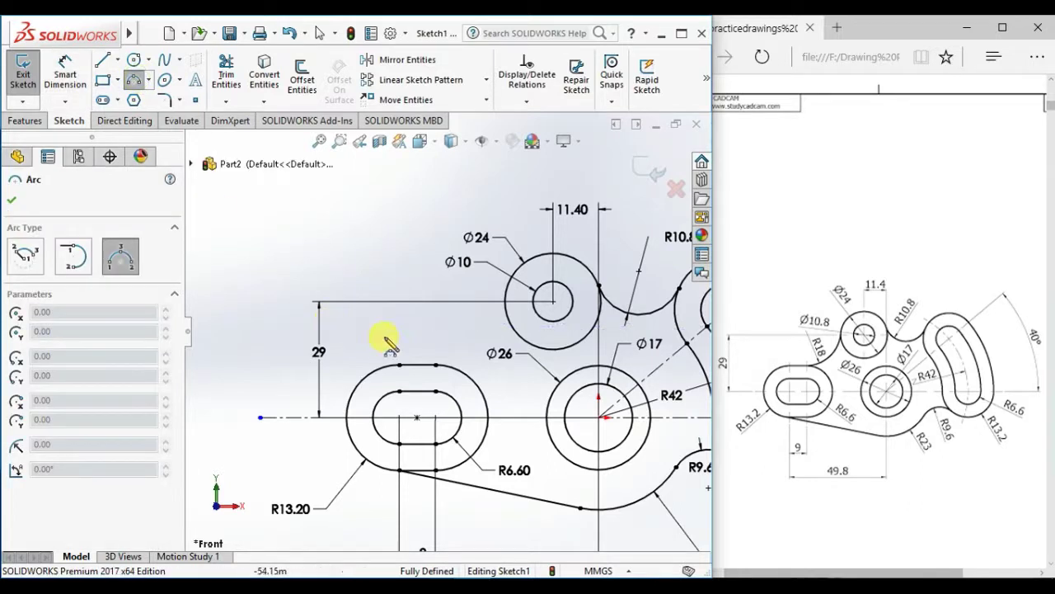
click(436, 364)
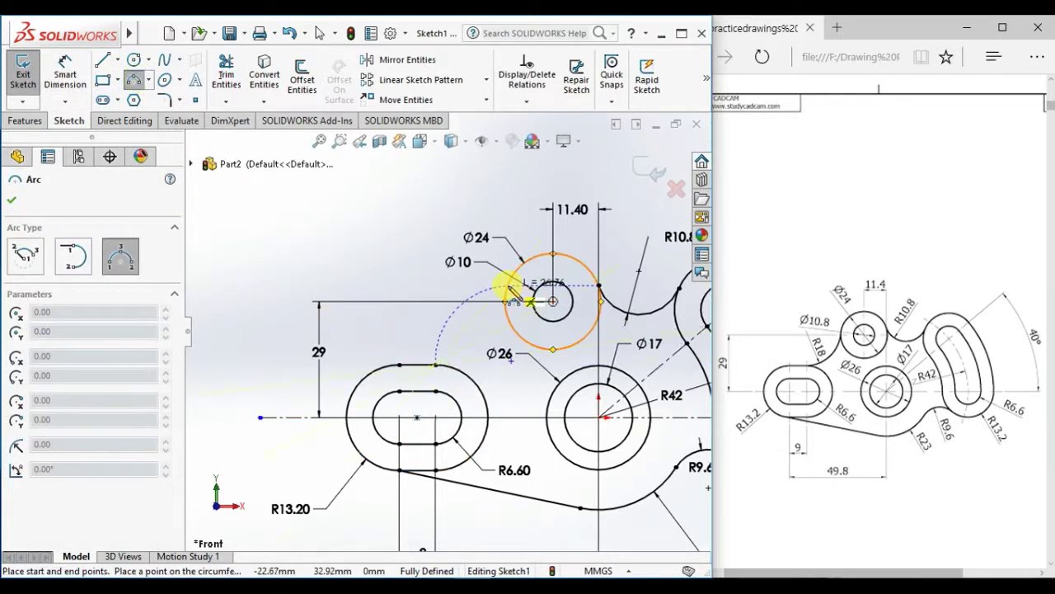
click(507, 285)
click(479, 339)
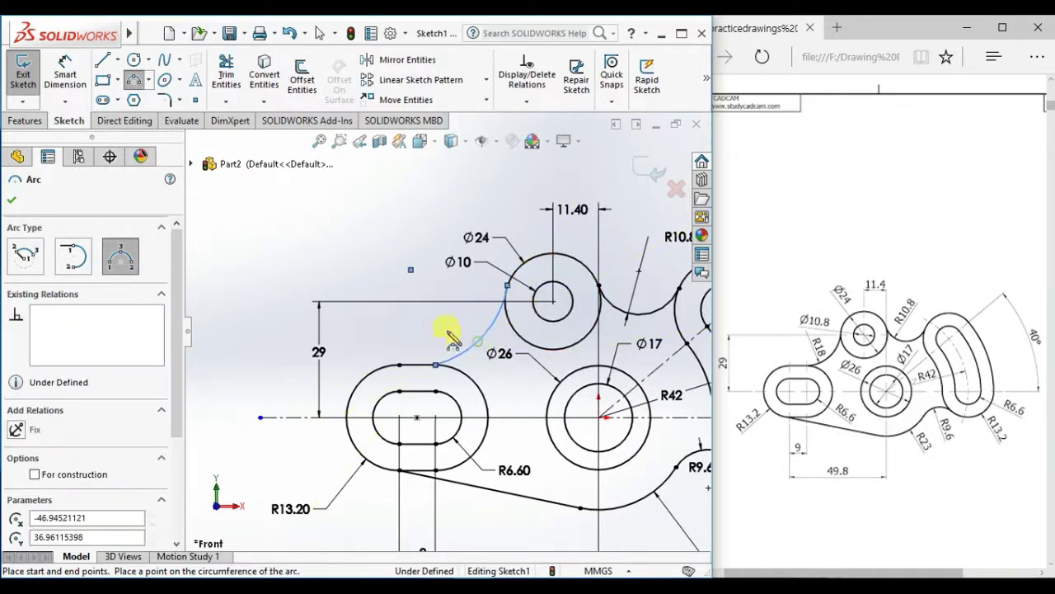
right_click(375, 251)
click(405, 257)
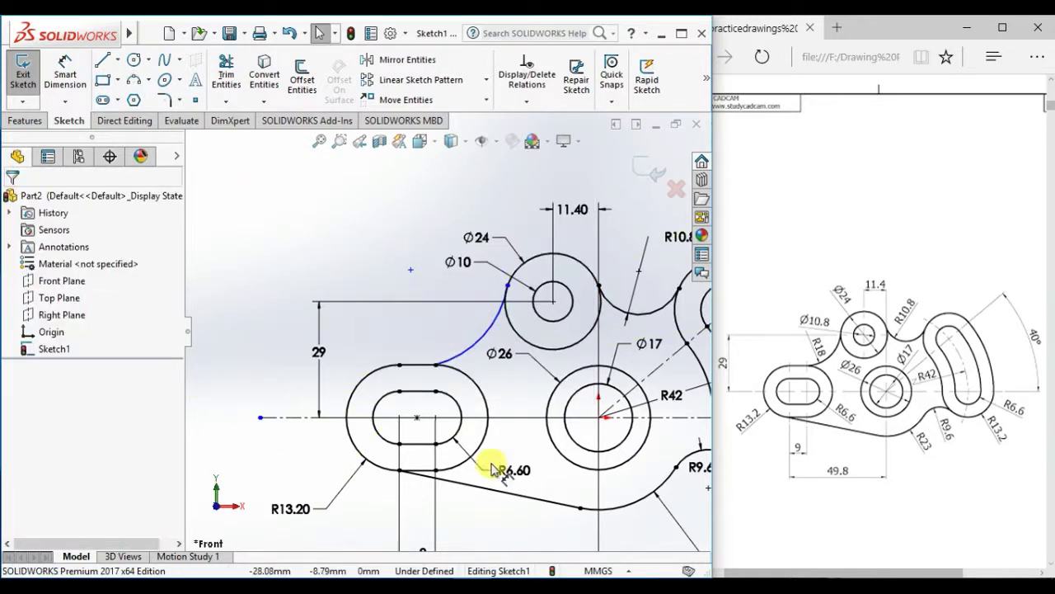
- Set the radius of the arc joining the straight slot and the 24 mm circle to 18 mm
right_drag(504, 544, 351, 165)
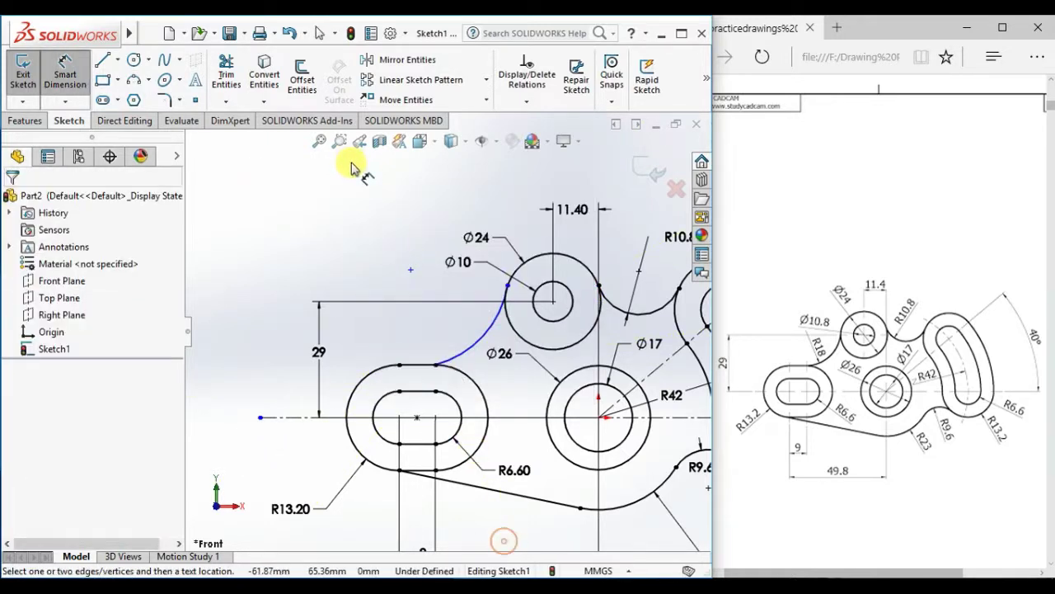
click(481, 350)
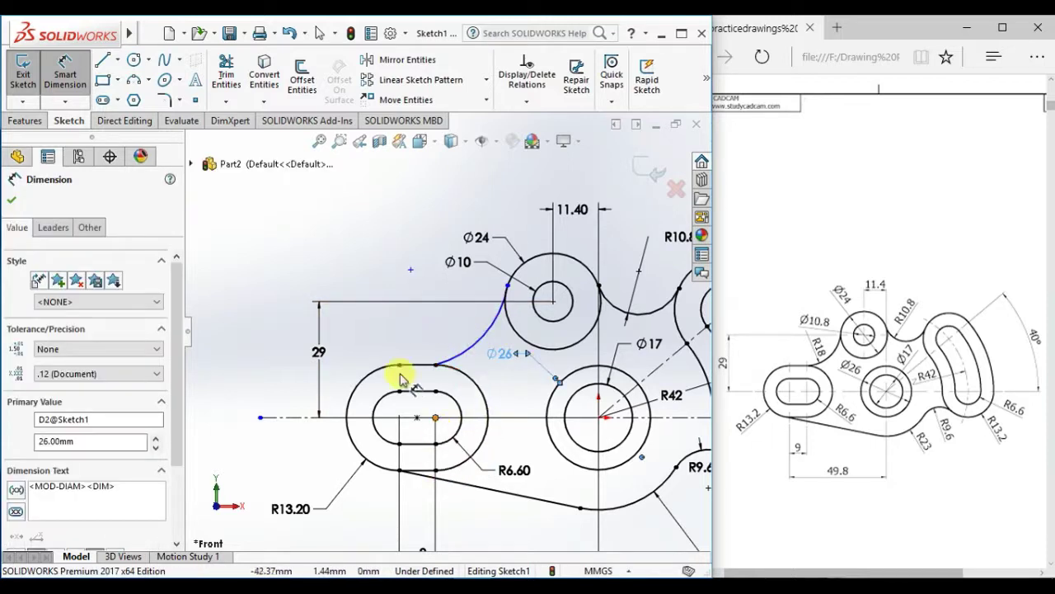
click(381, 328)
click(462, 356)
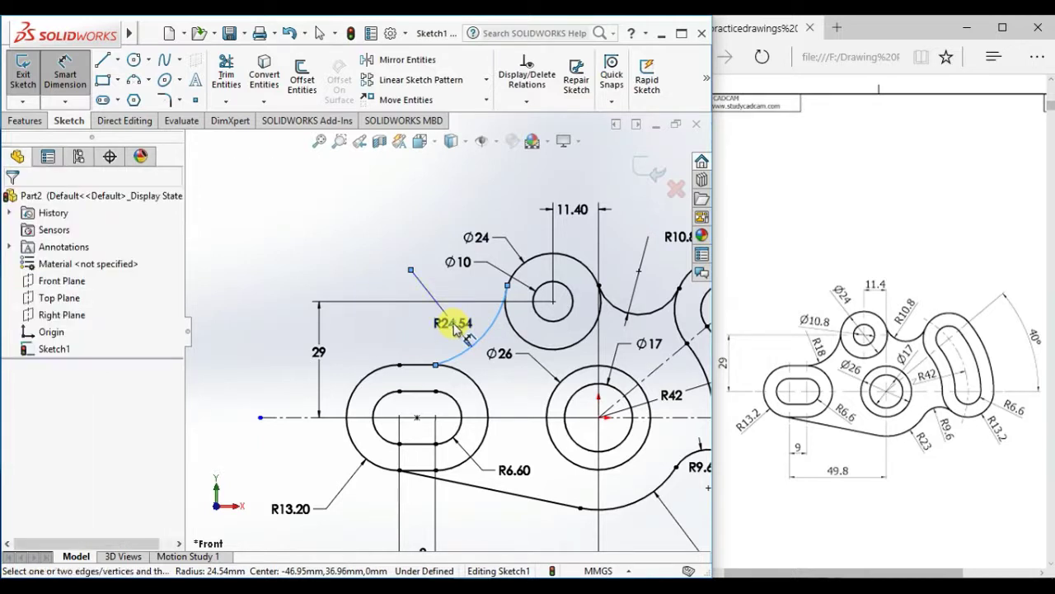
double_click(450, 323)
text(18)
key(Return)
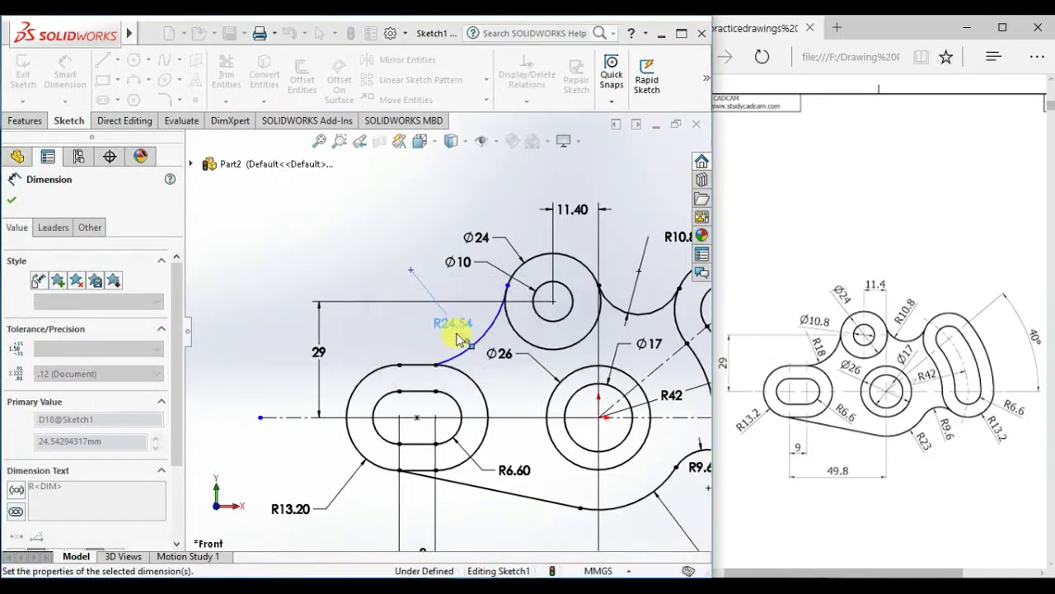
- Make the 18 mm connecting arc tangent to the 24 mm circle
key(Escape)
right_click(346, 224)
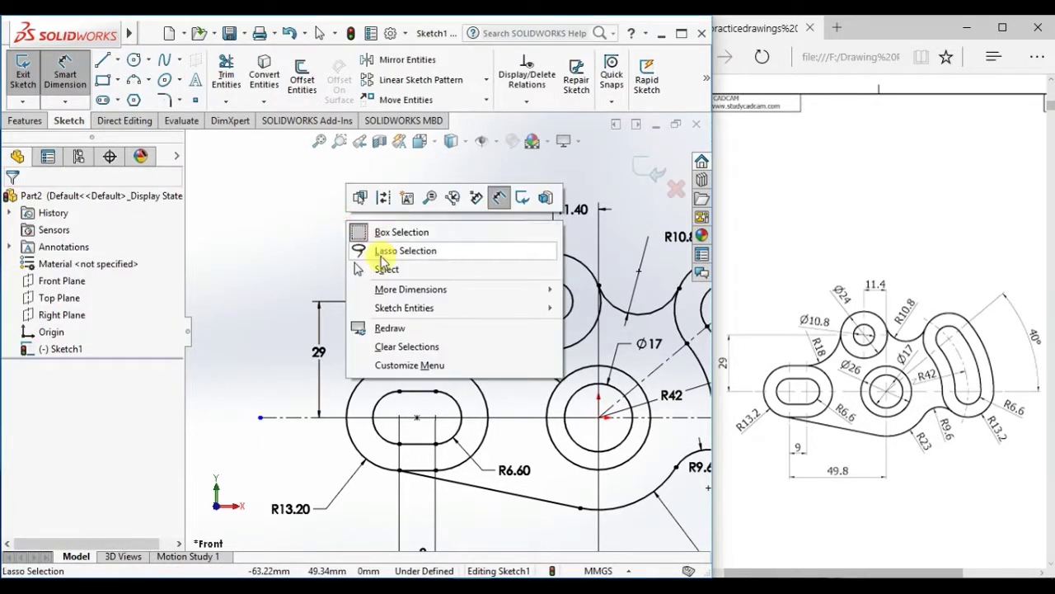
click(362, 246)
scroll(494, 296, down, 5)
drag(504, 308, 459, 297)
click(519, 223)
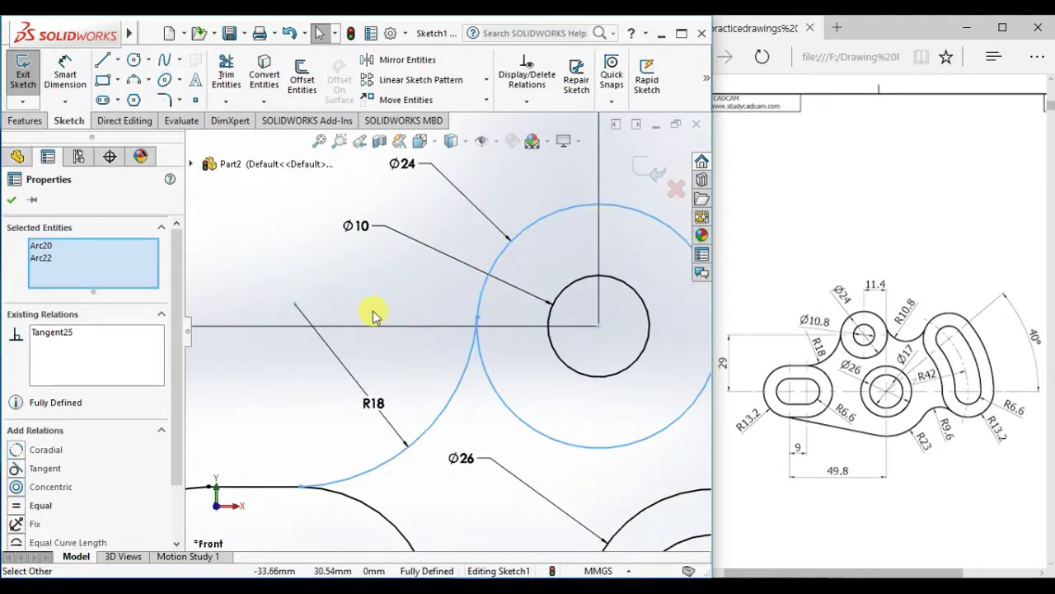
click(375, 311)
- Reposition the straight slot's dimensions: move R13.20 and R6.60 outward, and bring the 9 and 49.80 dimensions closer to the outline
scroll(405, 311, up, 5)
scroll(396, 290, up, 2)
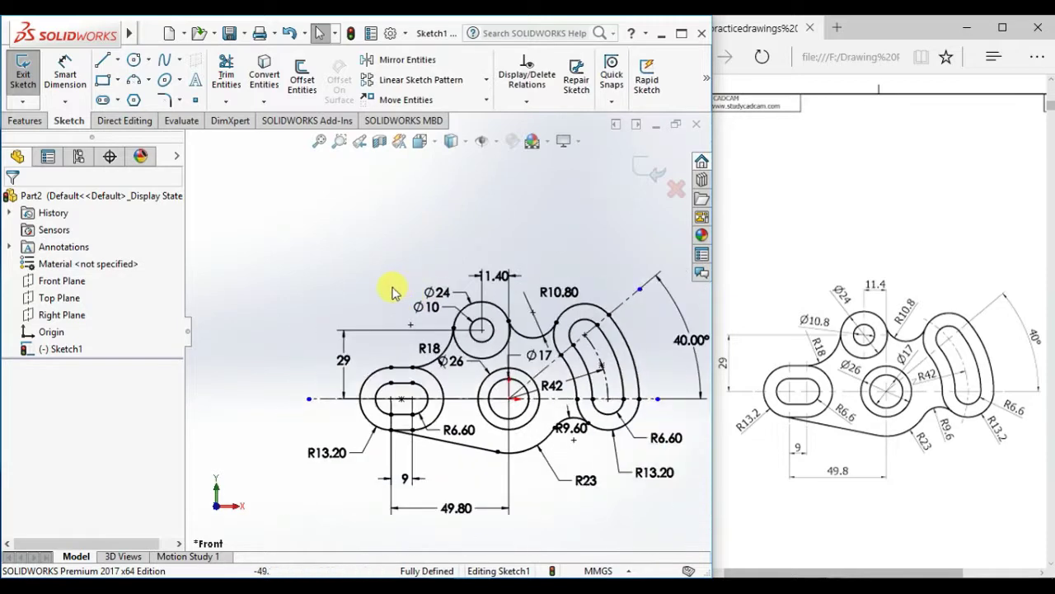
scroll(483, 452, up, 3)
scroll(483, 365, down, 4)
scroll(407, 359, down, 2)
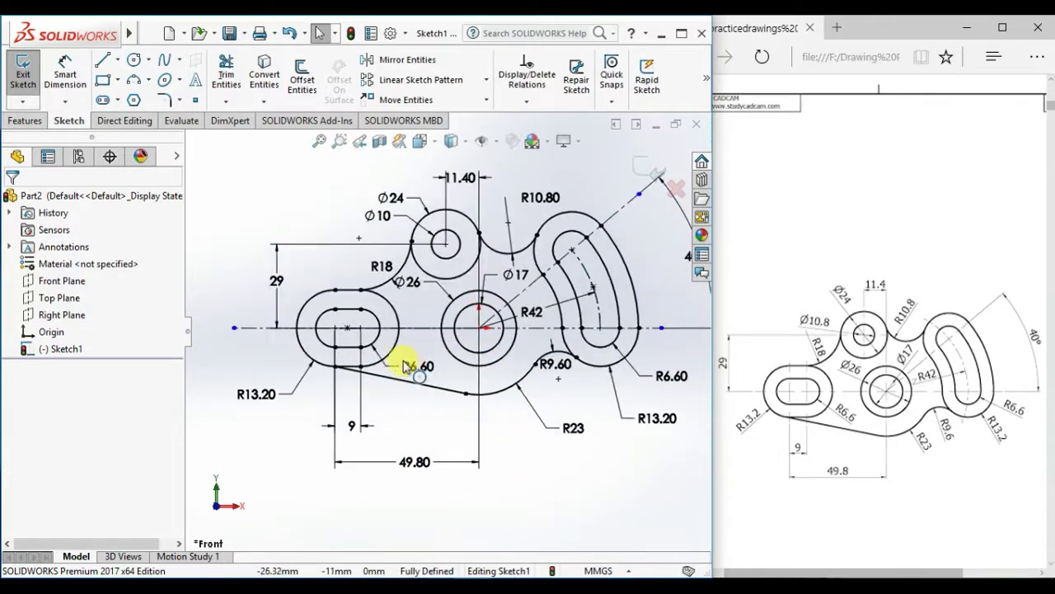
scroll(409, 359, up, 2)
scroll(481, 479, down, 1)
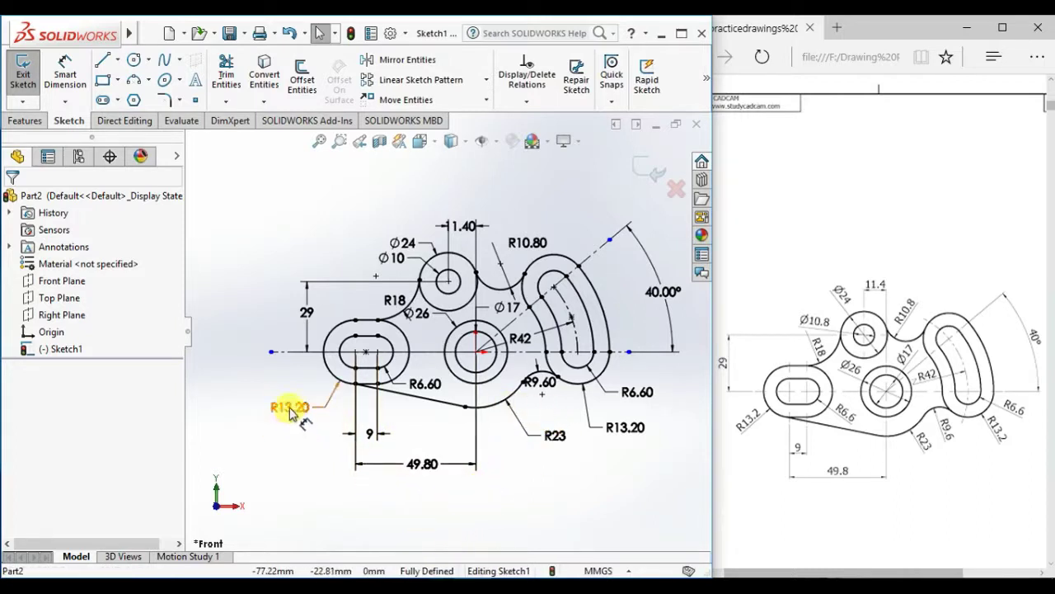
drag(286, 412, 270, 400)
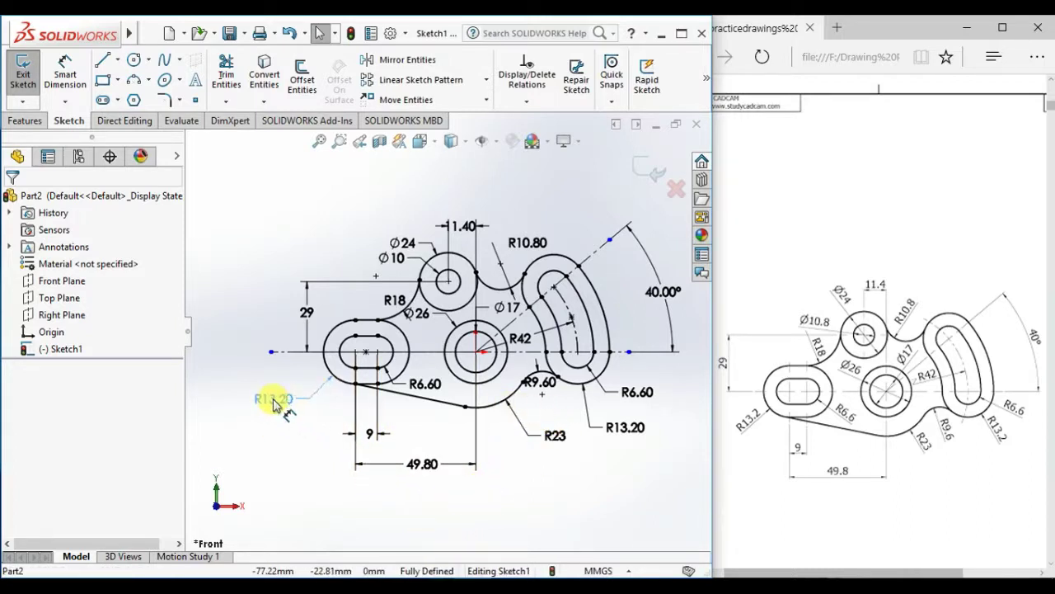
click(366, 415)
click(411, 439)
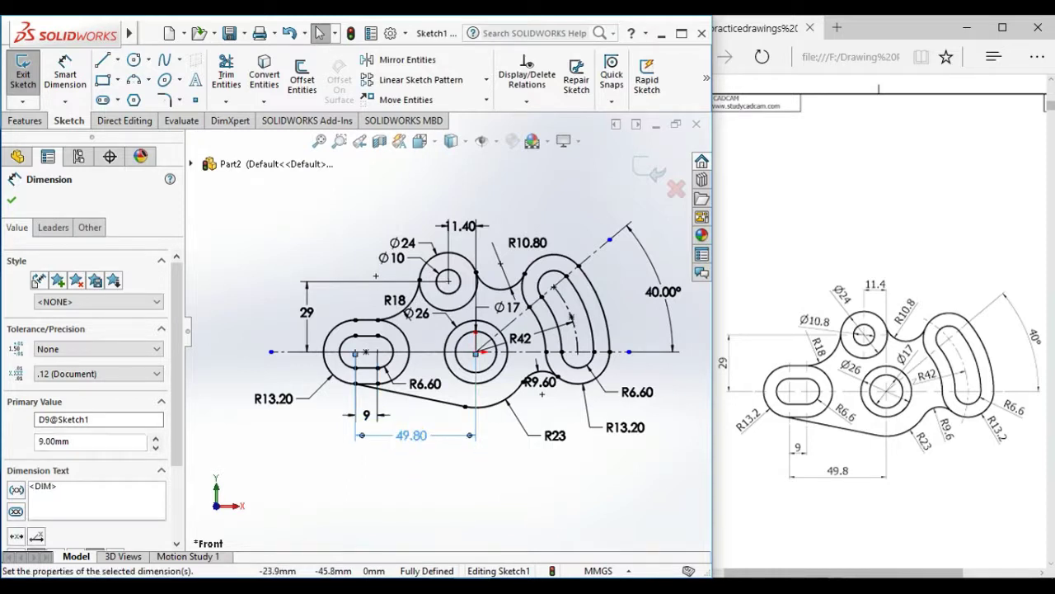
click(440, 389)
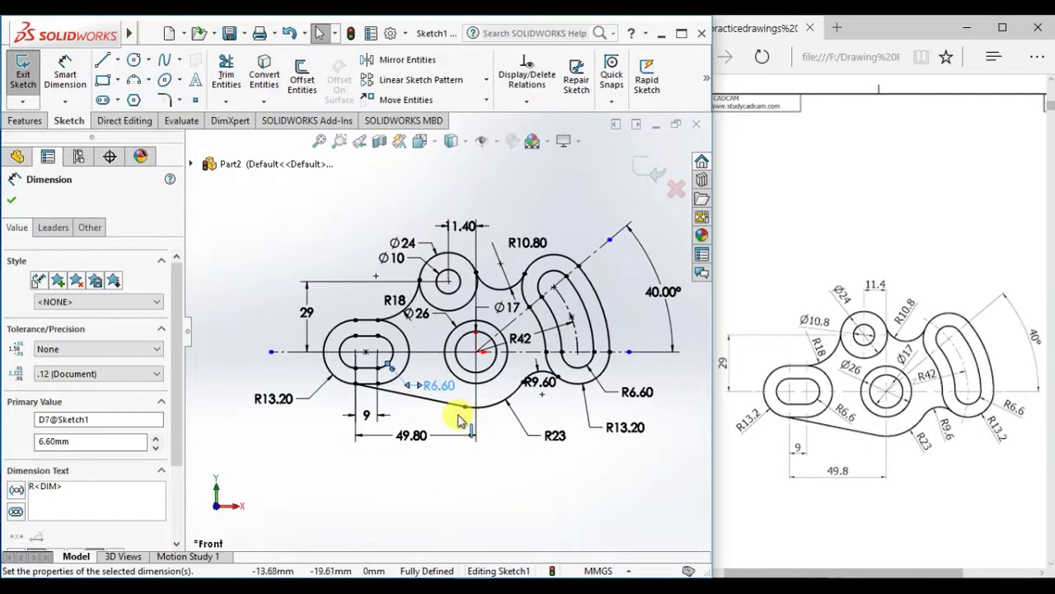
- Rearrange the lower radius dimensions: pull R23 closer, place R9.60 below its arc, and move the curved slot's R6.60 and R13.20 outward
drag(554, 434, 534, 442)
click(534, 438)
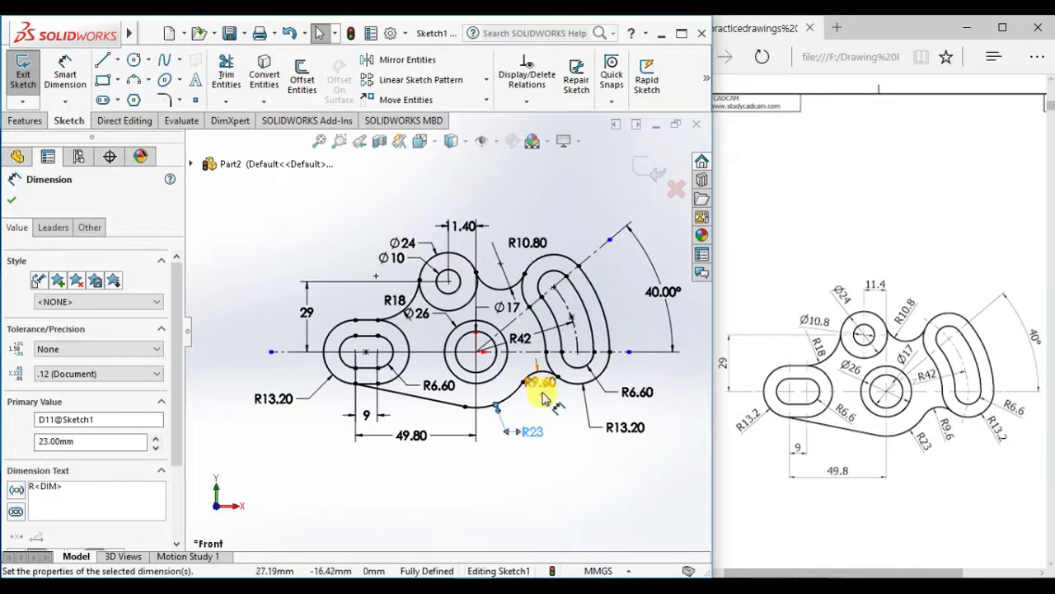
click(544, 391)
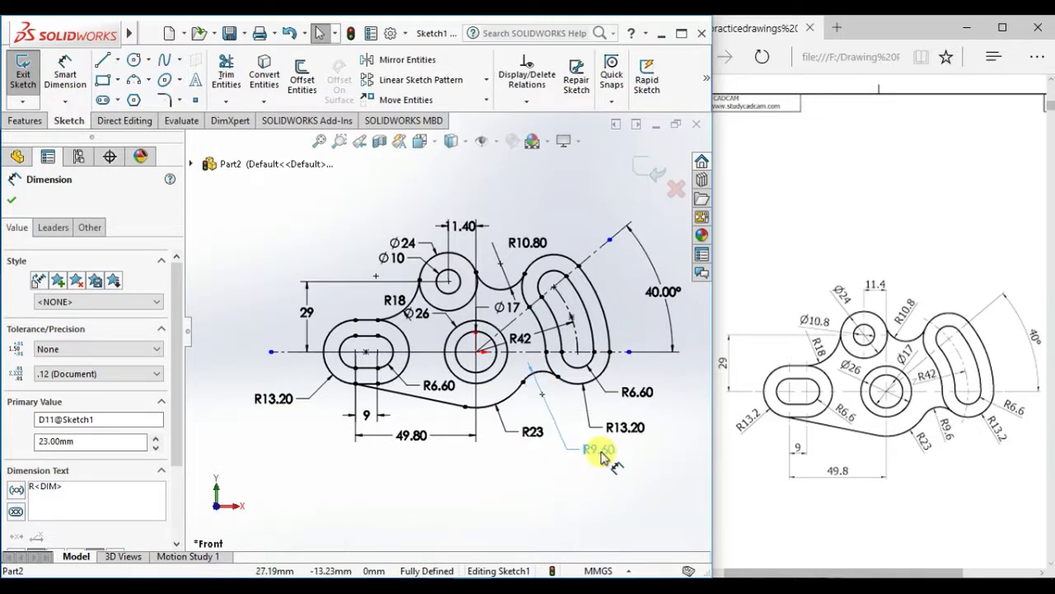
click(602, 456)
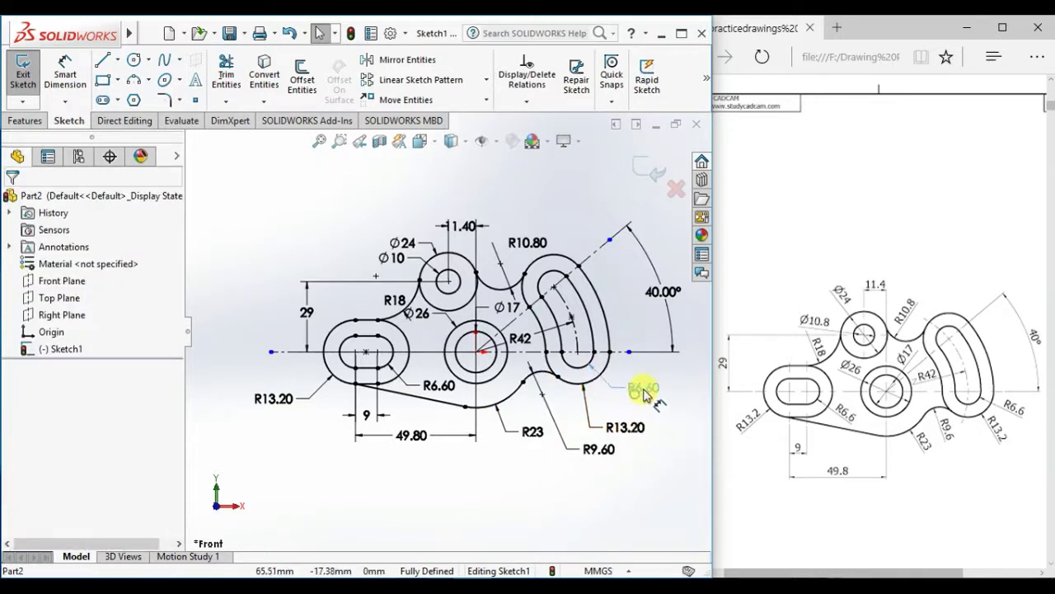
click(649, 387)
drag(632, 428, 669, 419)
drag(602, 448, 604, 431)
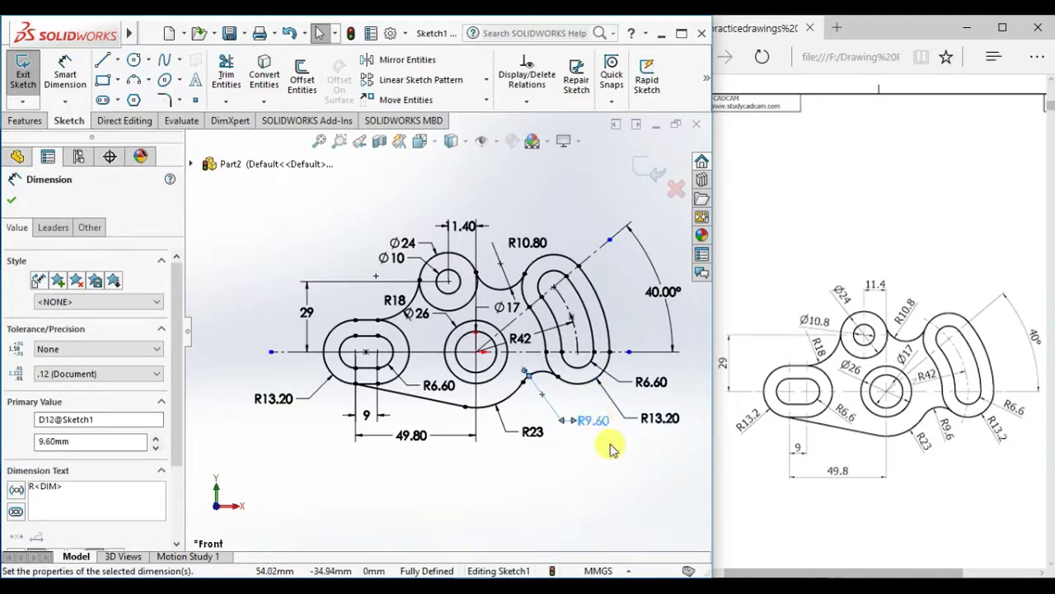
click(611, 451)
- Move the 40° angle dimension closer to the curved slot and shorten the inclined centreline's outer end
drag(667, 295, 638, 292)
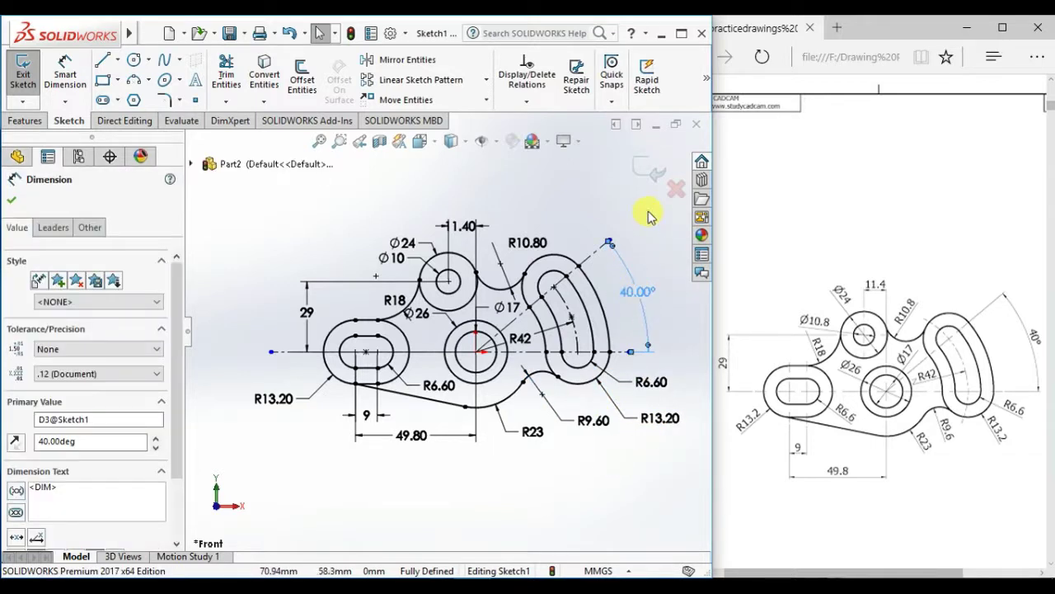
click(620, 242)
drag(610, 243, 599, 254)
click(684, 340)
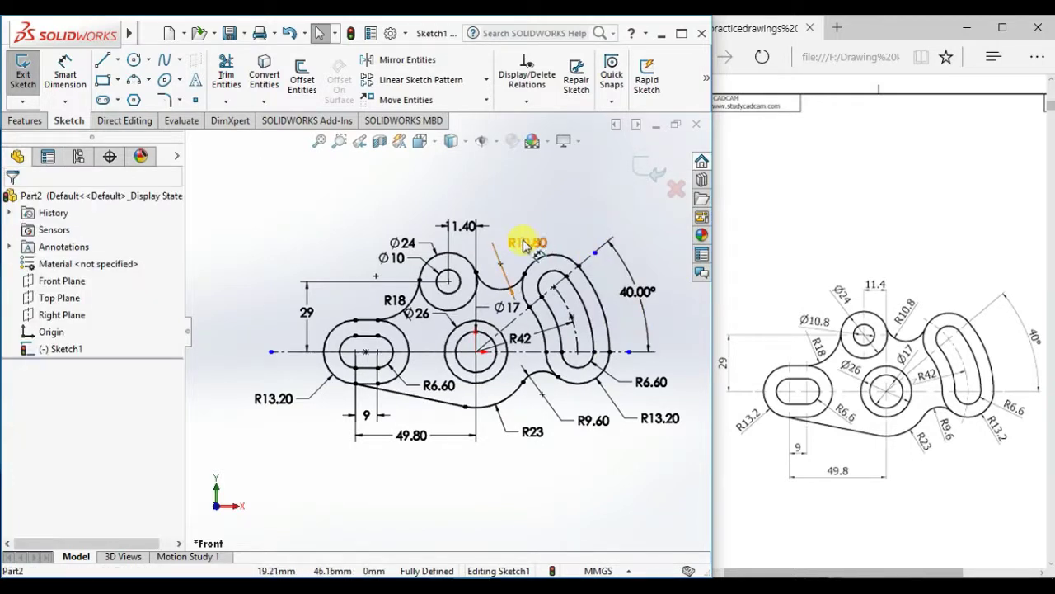
- Place the R10.80 dimension text above its connecting arc with a bent leader and shift the Ø17 dimension slightly
drag(524, 246, 544, 234)
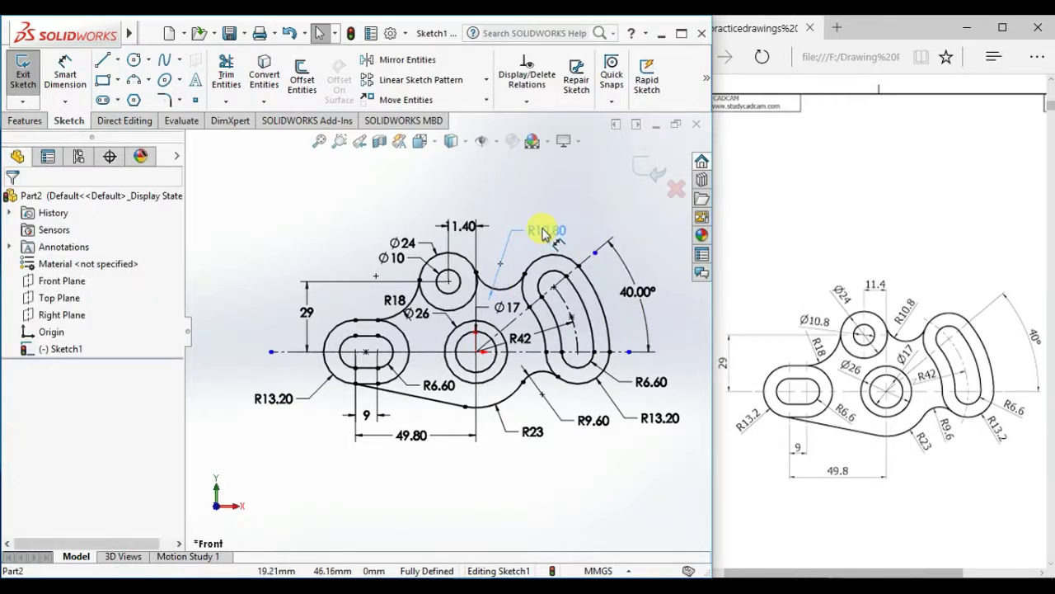
drag(542, 234, 544, 234)
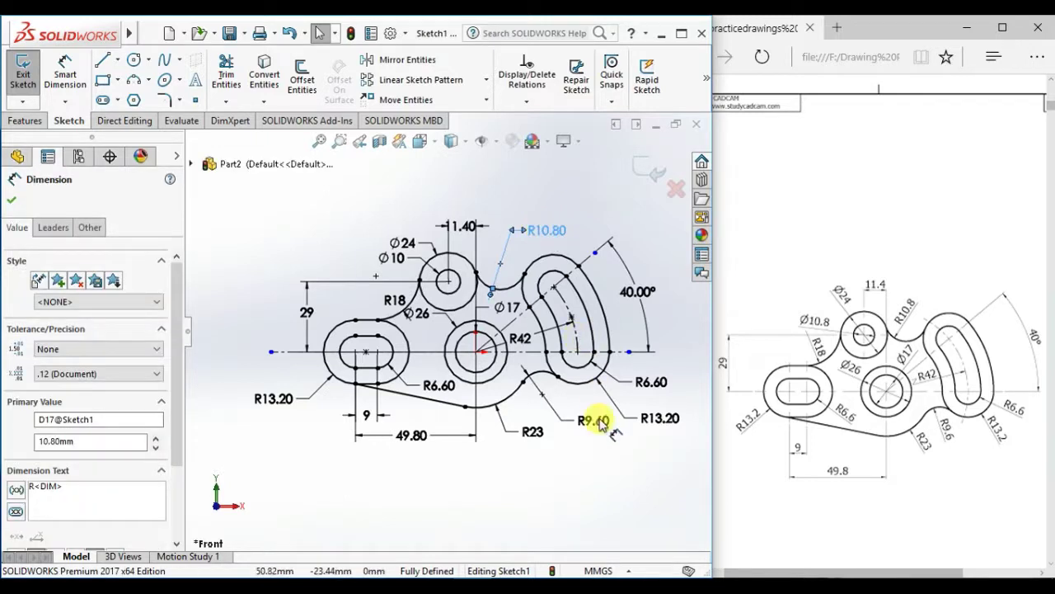
click(569, 518)
drag(506, 309, 512, 312)
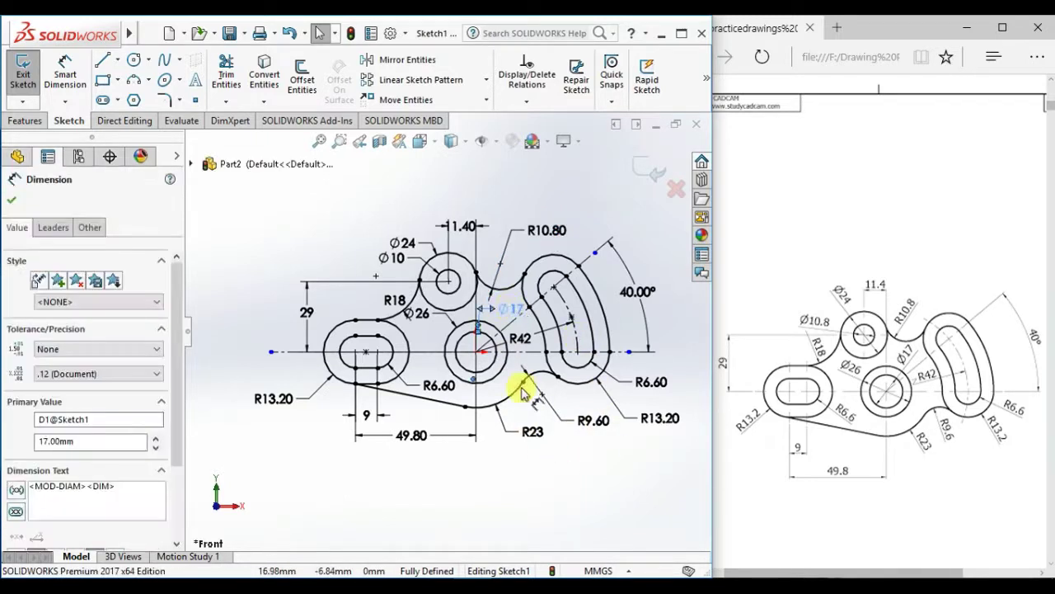
click(529, 488)
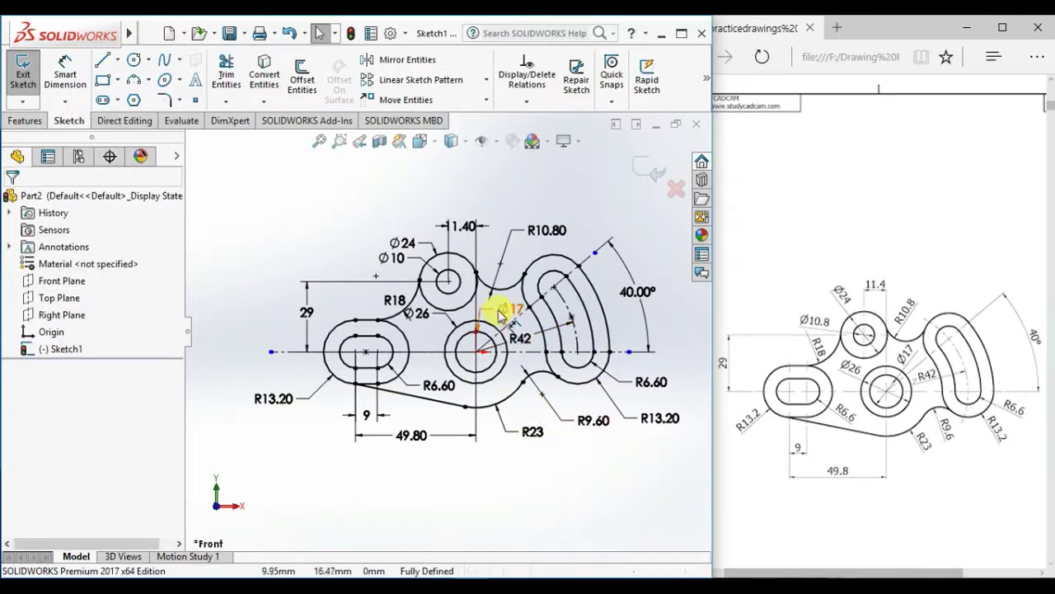
- Tidy the Ø26, Ø24, Ø10, 11.40 and R42 dimensions, and move R18 outside the outline above its arc
drag(416, 312, 321, 245)
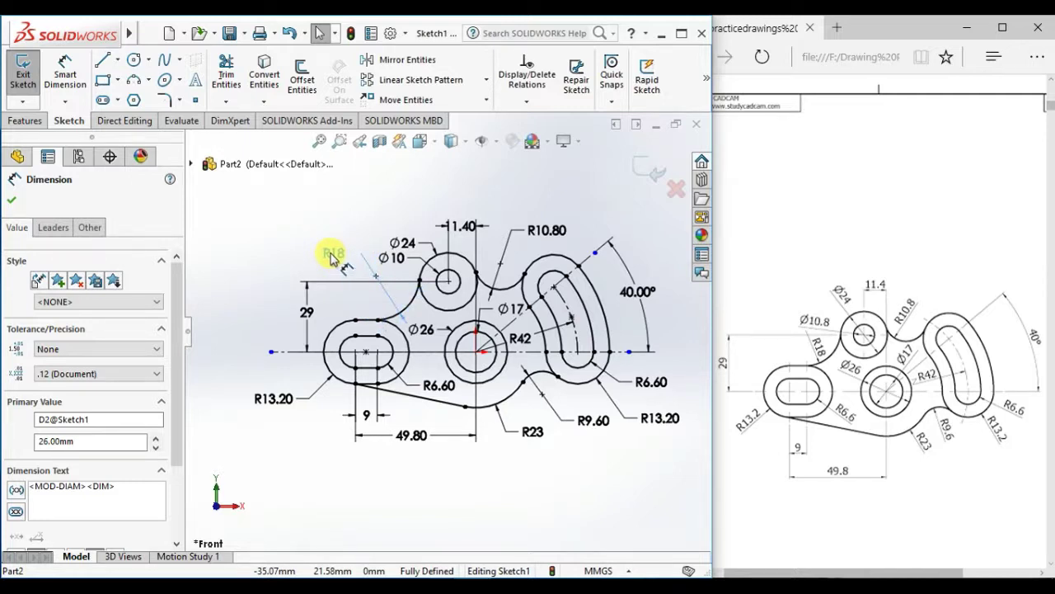
drag(330, 254, 331, 254)
drag(396, 243, 378, 219)
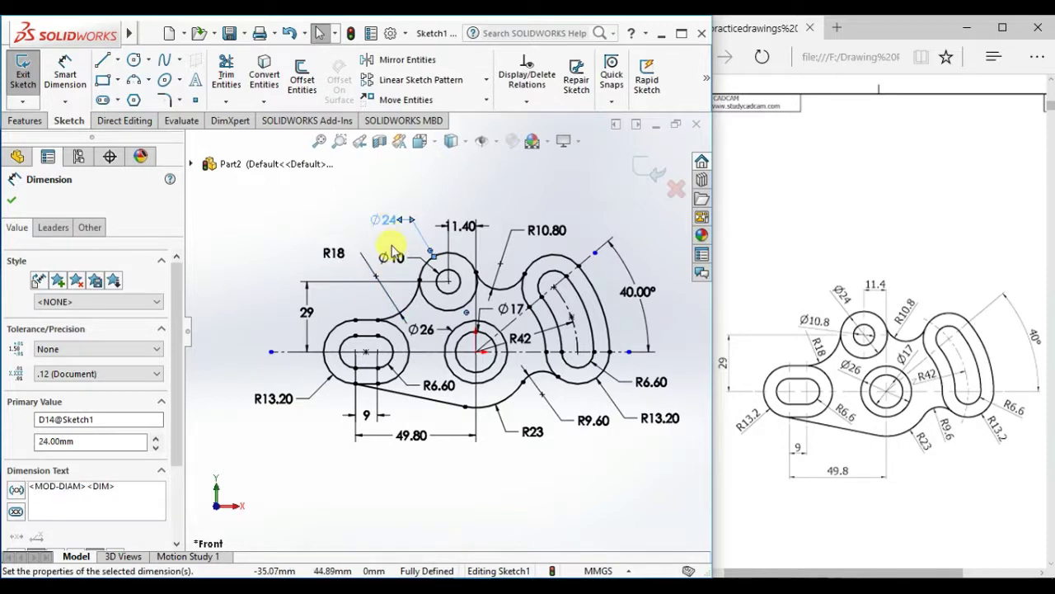
drag(394, 259, 379, 249)
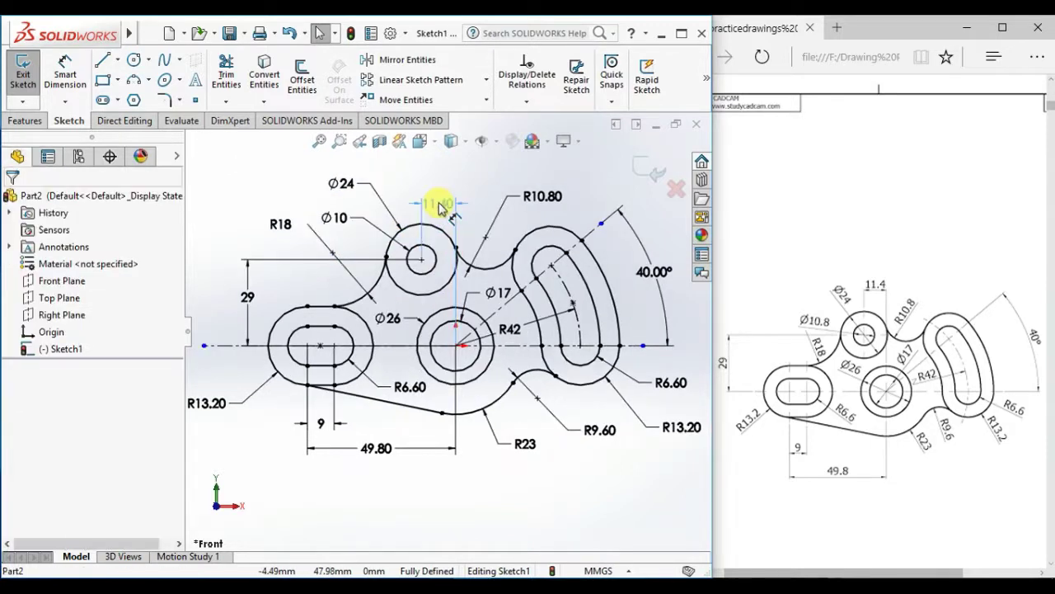
click(442, 205)
click(484, 183)
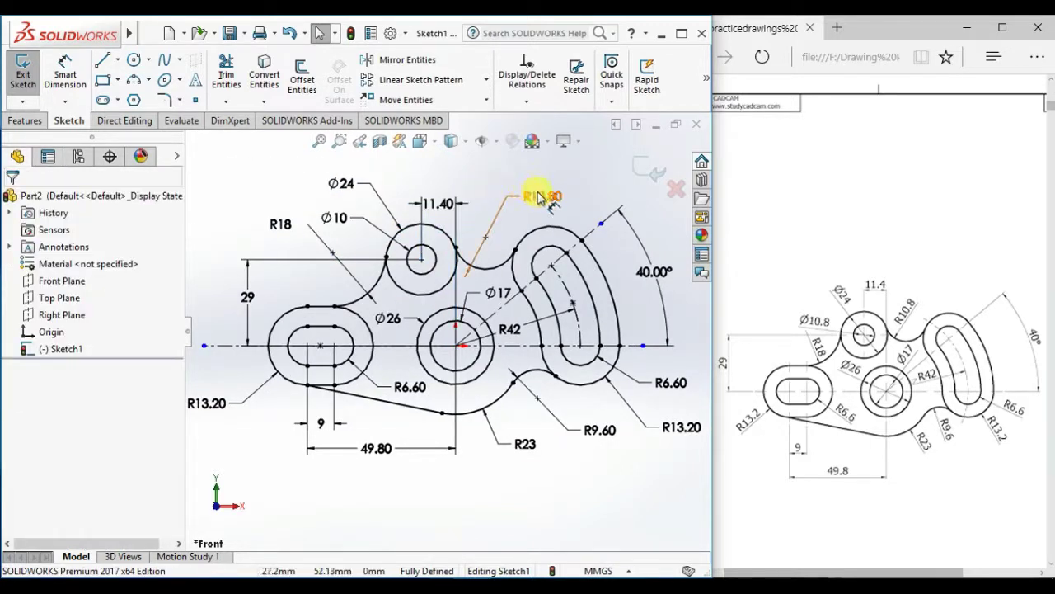
click(514, 330)
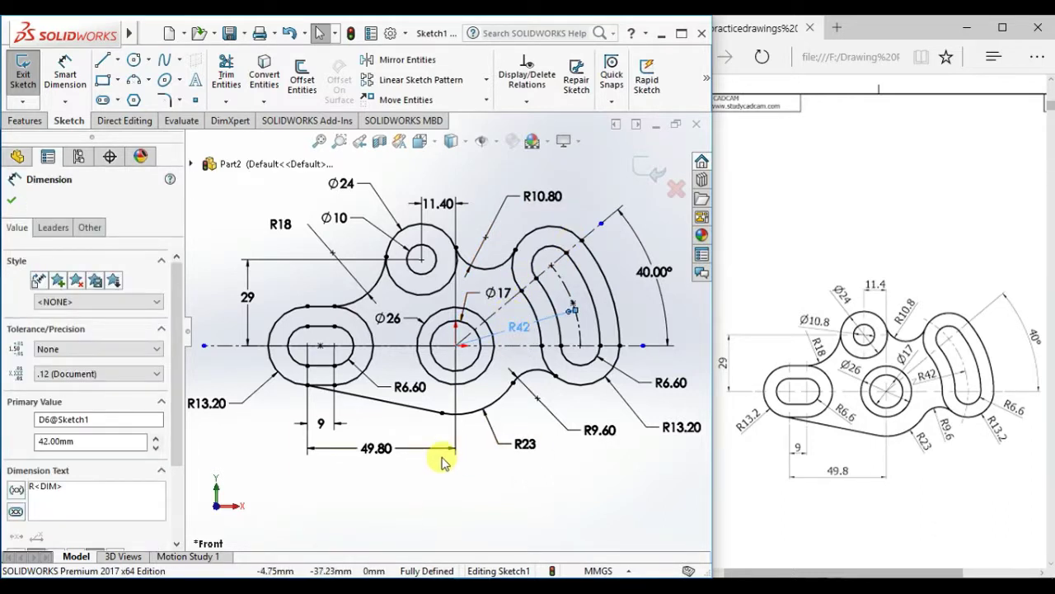
key(Escape)
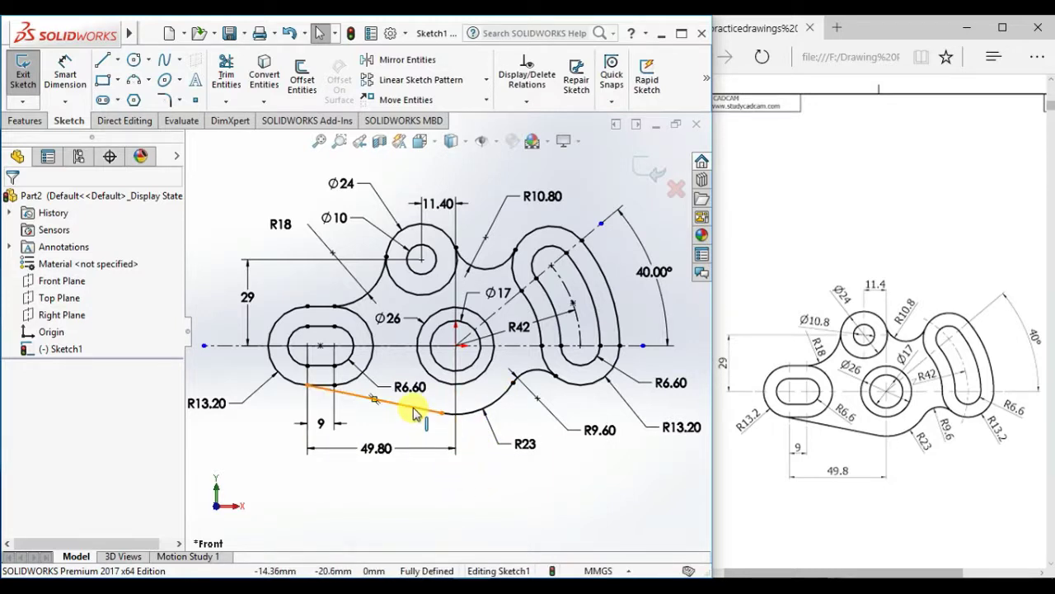
- Select the lower outline chain together with the complete outer and inner curved slot chains
right_click(415, 413)
click(466, 312)
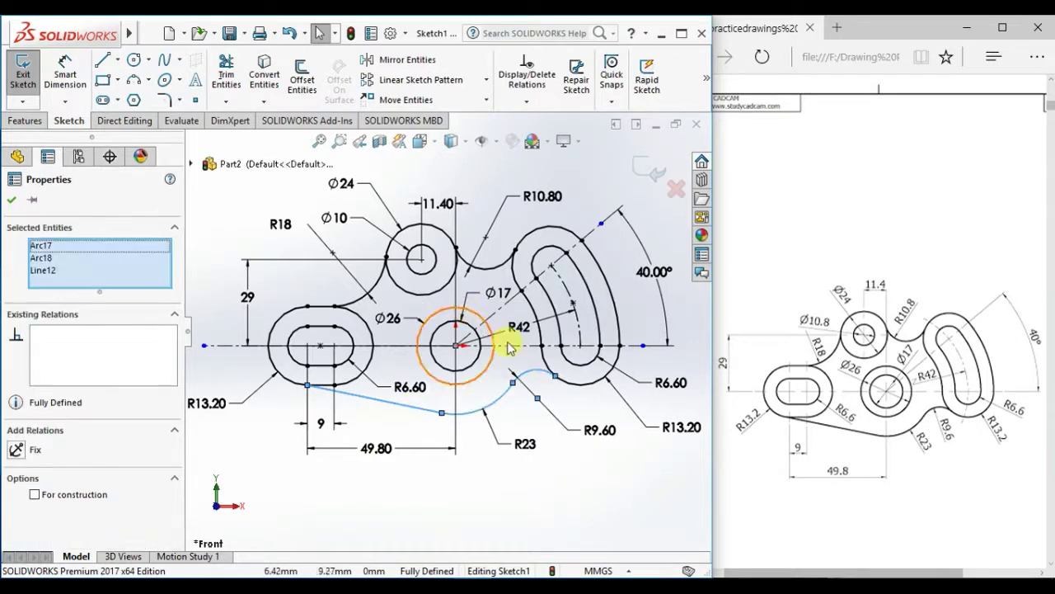
right_click(590, 390)
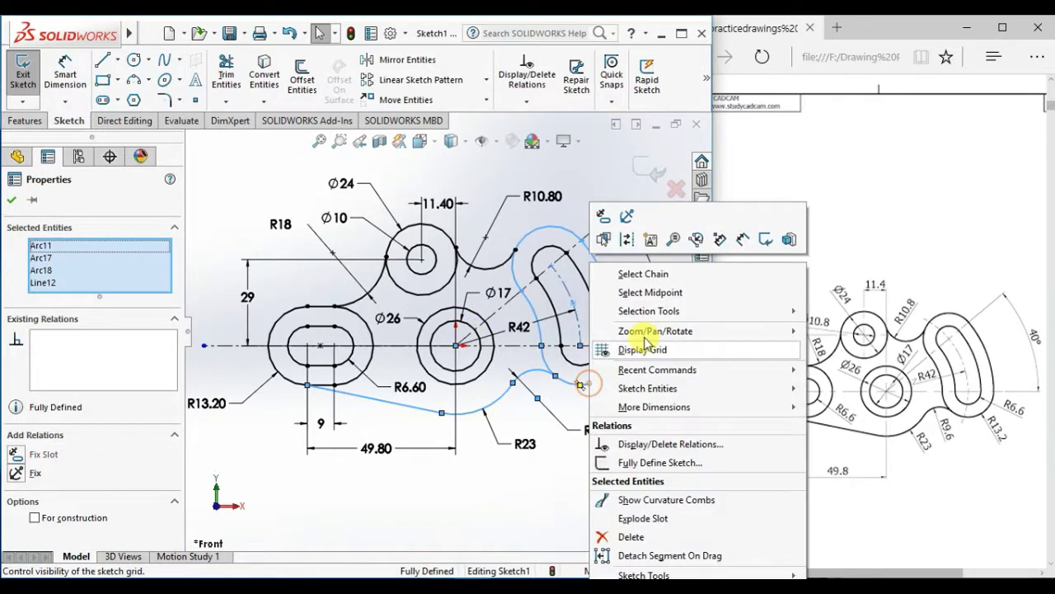
click(639, 278)
click(590, 296)
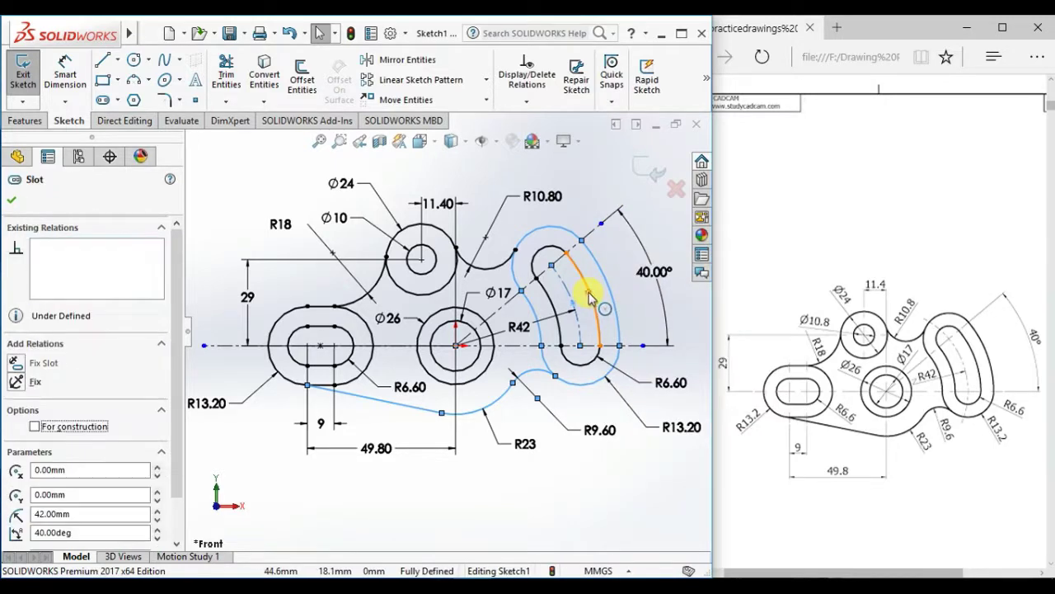
right_click(590, 297)
click(614, 271)
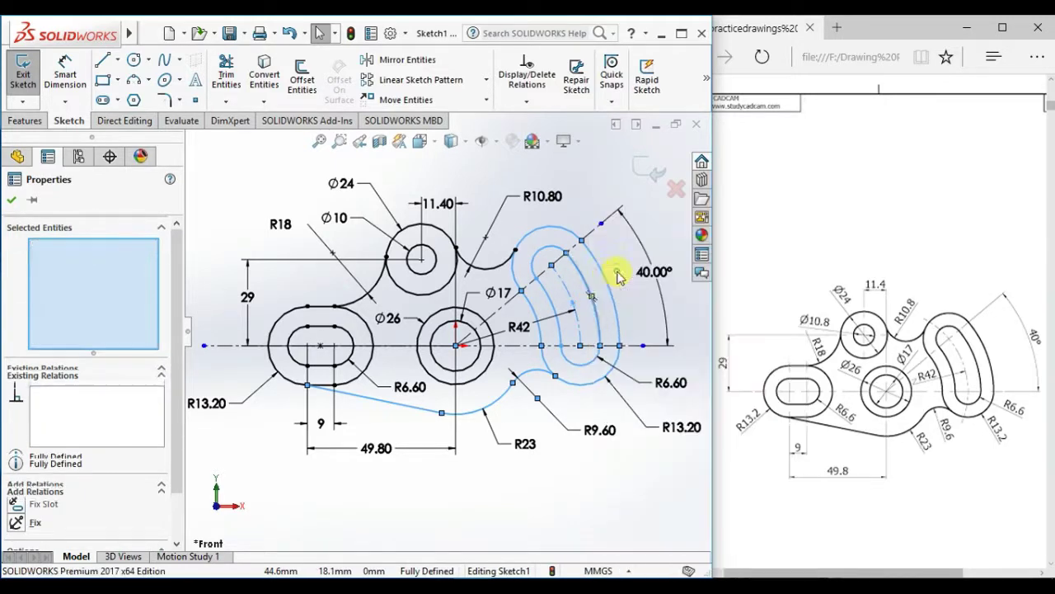
- Add the R10.80 connecting arc, the 24 mm and 10 mm circles and the R18 arc to the selection
ctrl+click(491, 272)
ctrl+click(441, 289)
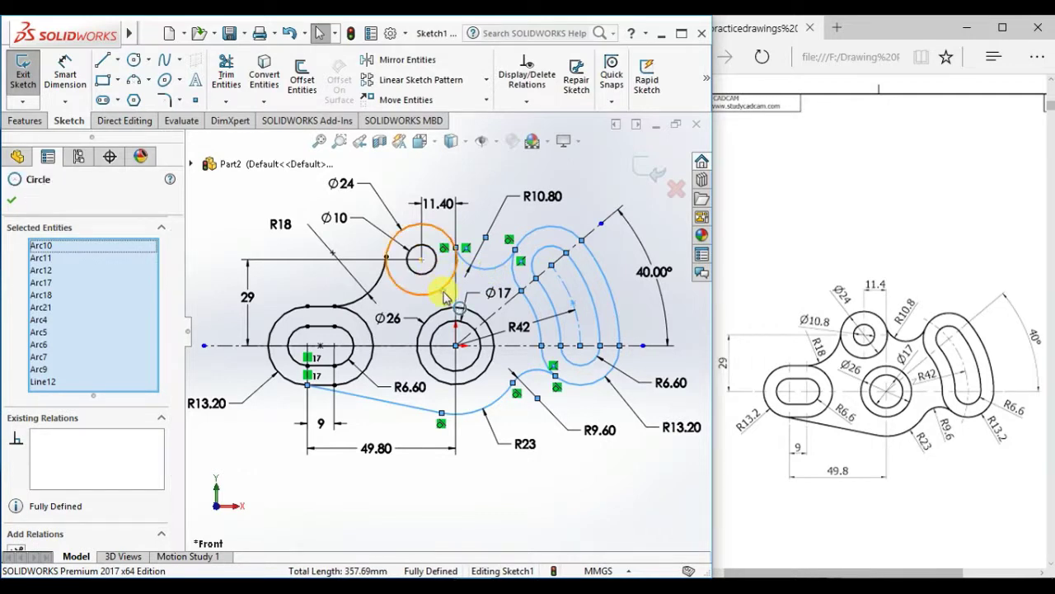
ctrl+click(372, 288)
ctrl+click(373, 289)
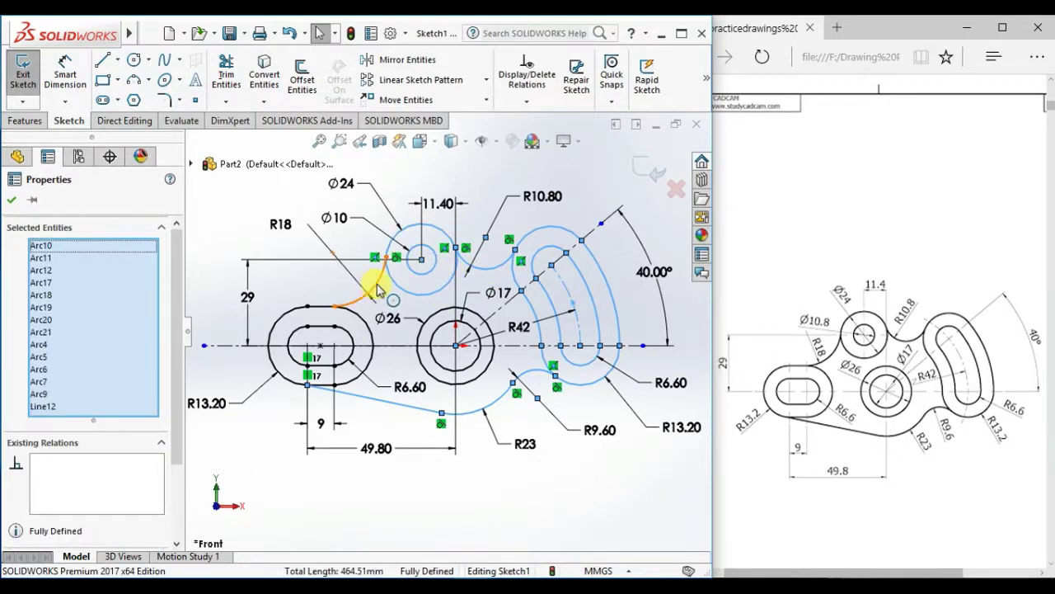
- Add the complete outer and inner straight slot chains to the selection
ctrl+click(353, 315)
right_click(356, 320)
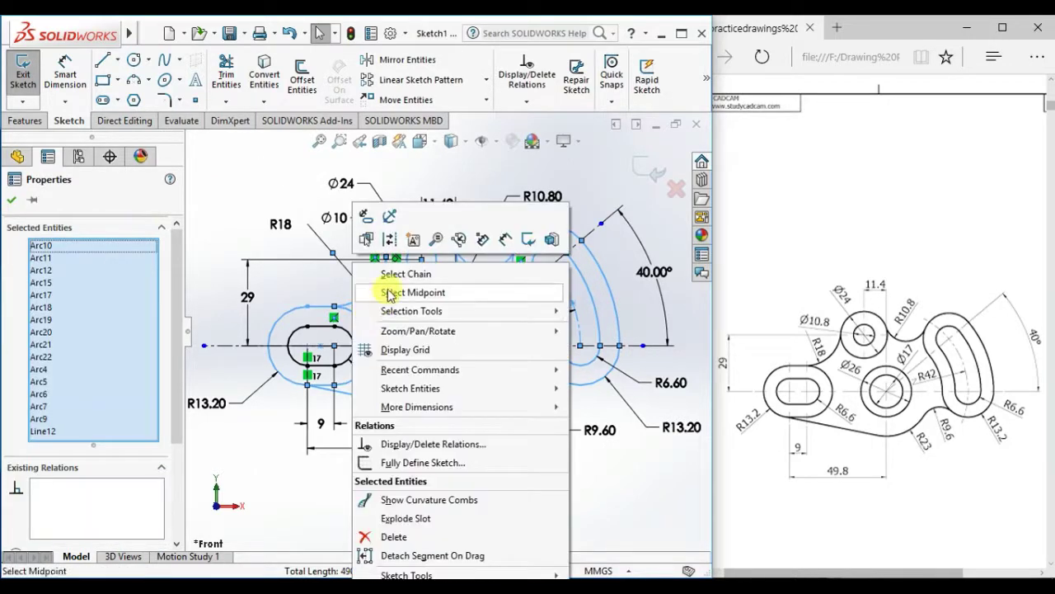
click(387, 276)
ctrl+click(348, 338)
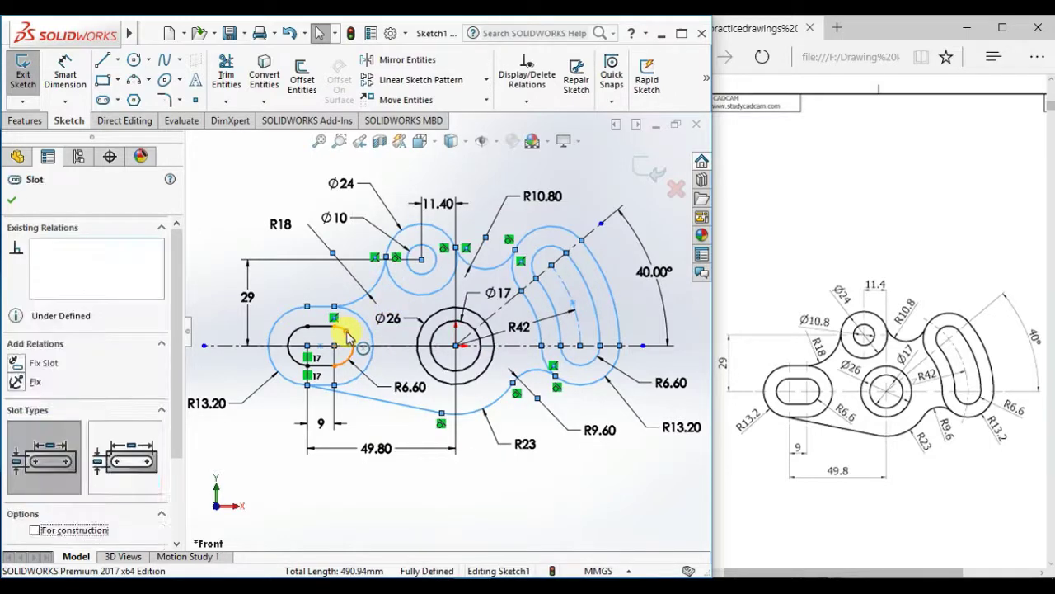
right_click(348, 338)
click(387, 270)
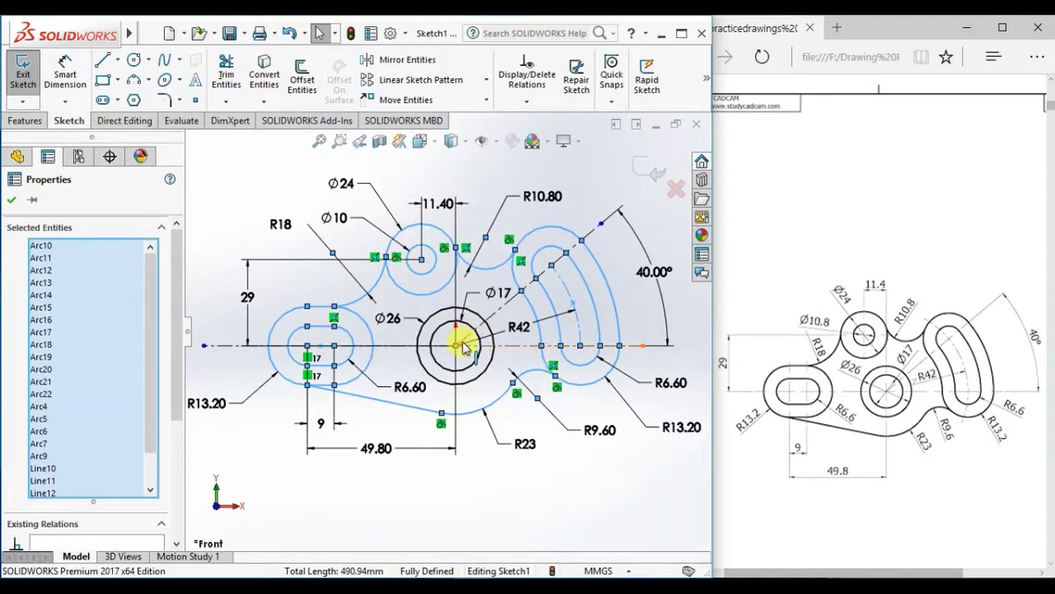
- Add the 26 mm and 17 mm circles to the selection and measure the total length of all selected entities
ctrl+click(476, 316)
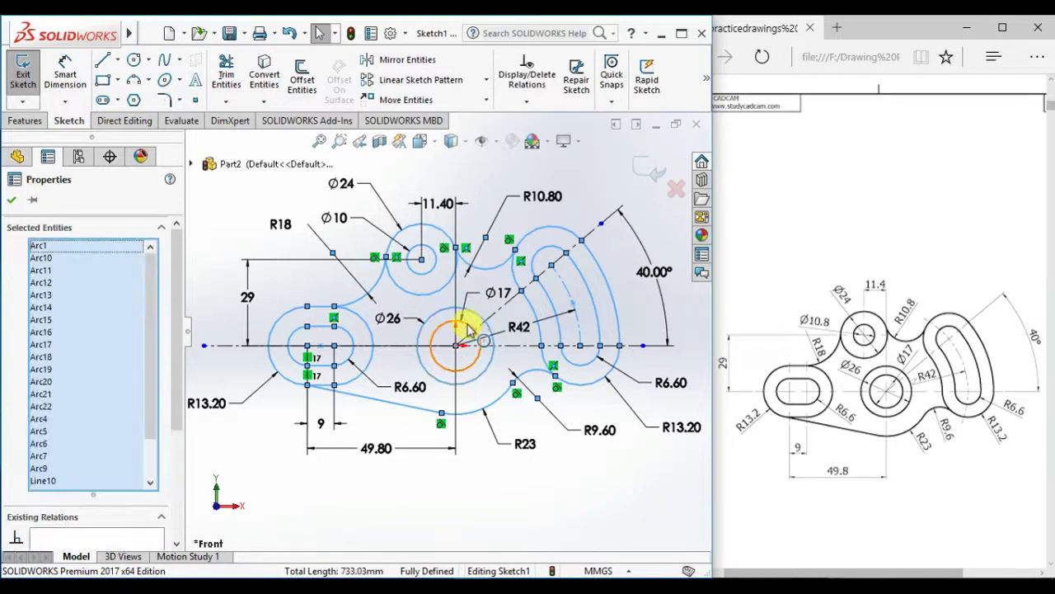
ctrl+click(471, 328)
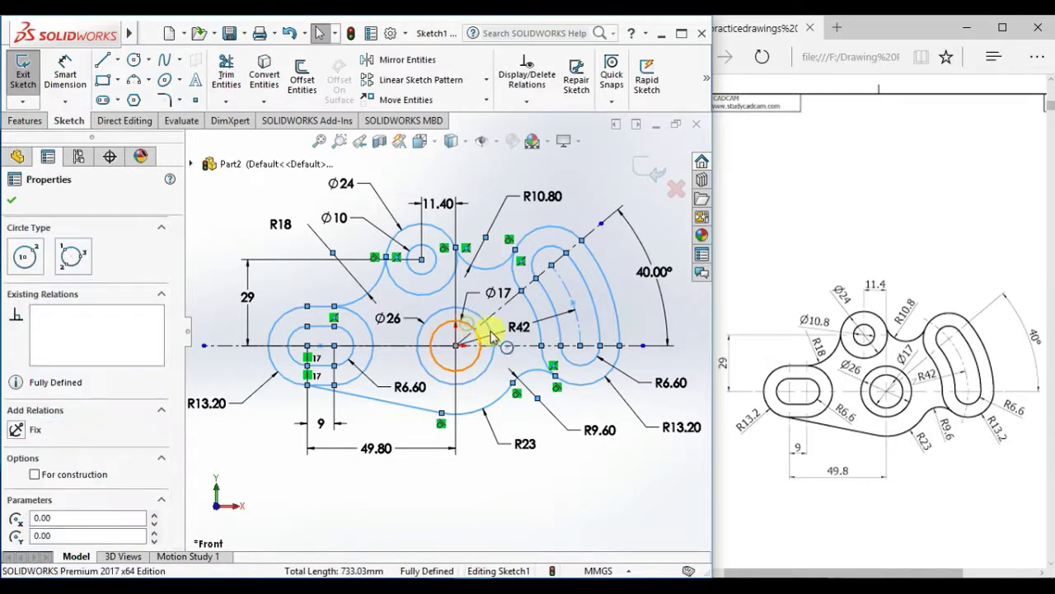
click(182, 121)
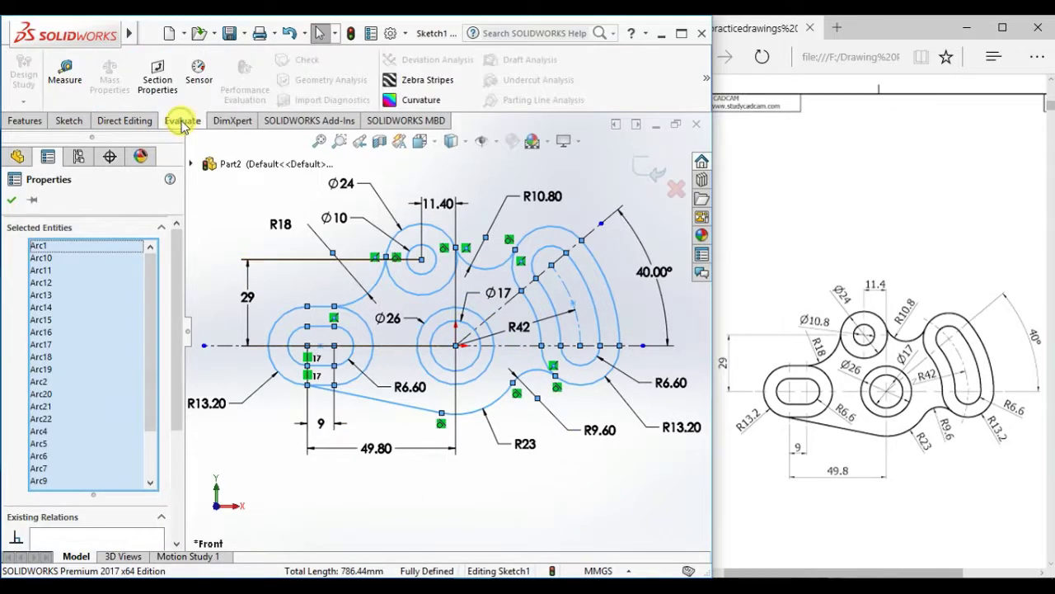
click(67, 76)
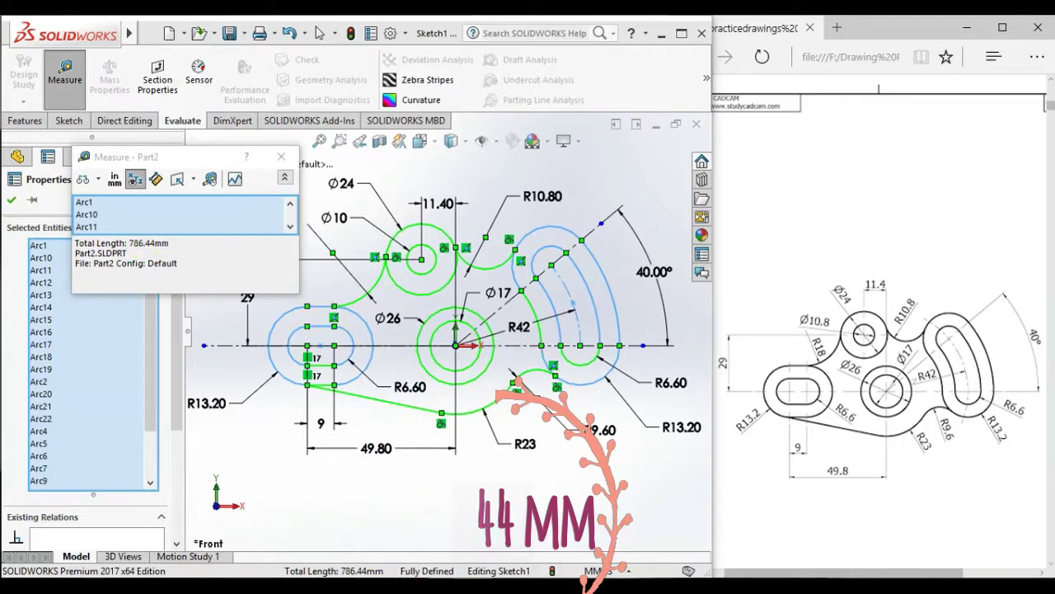
click(281, 156)
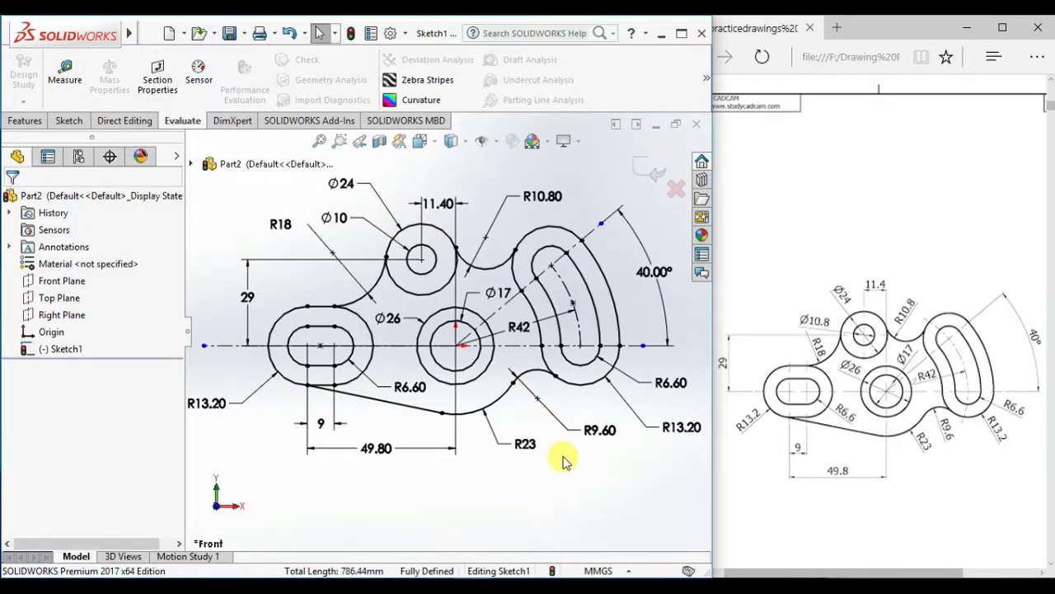